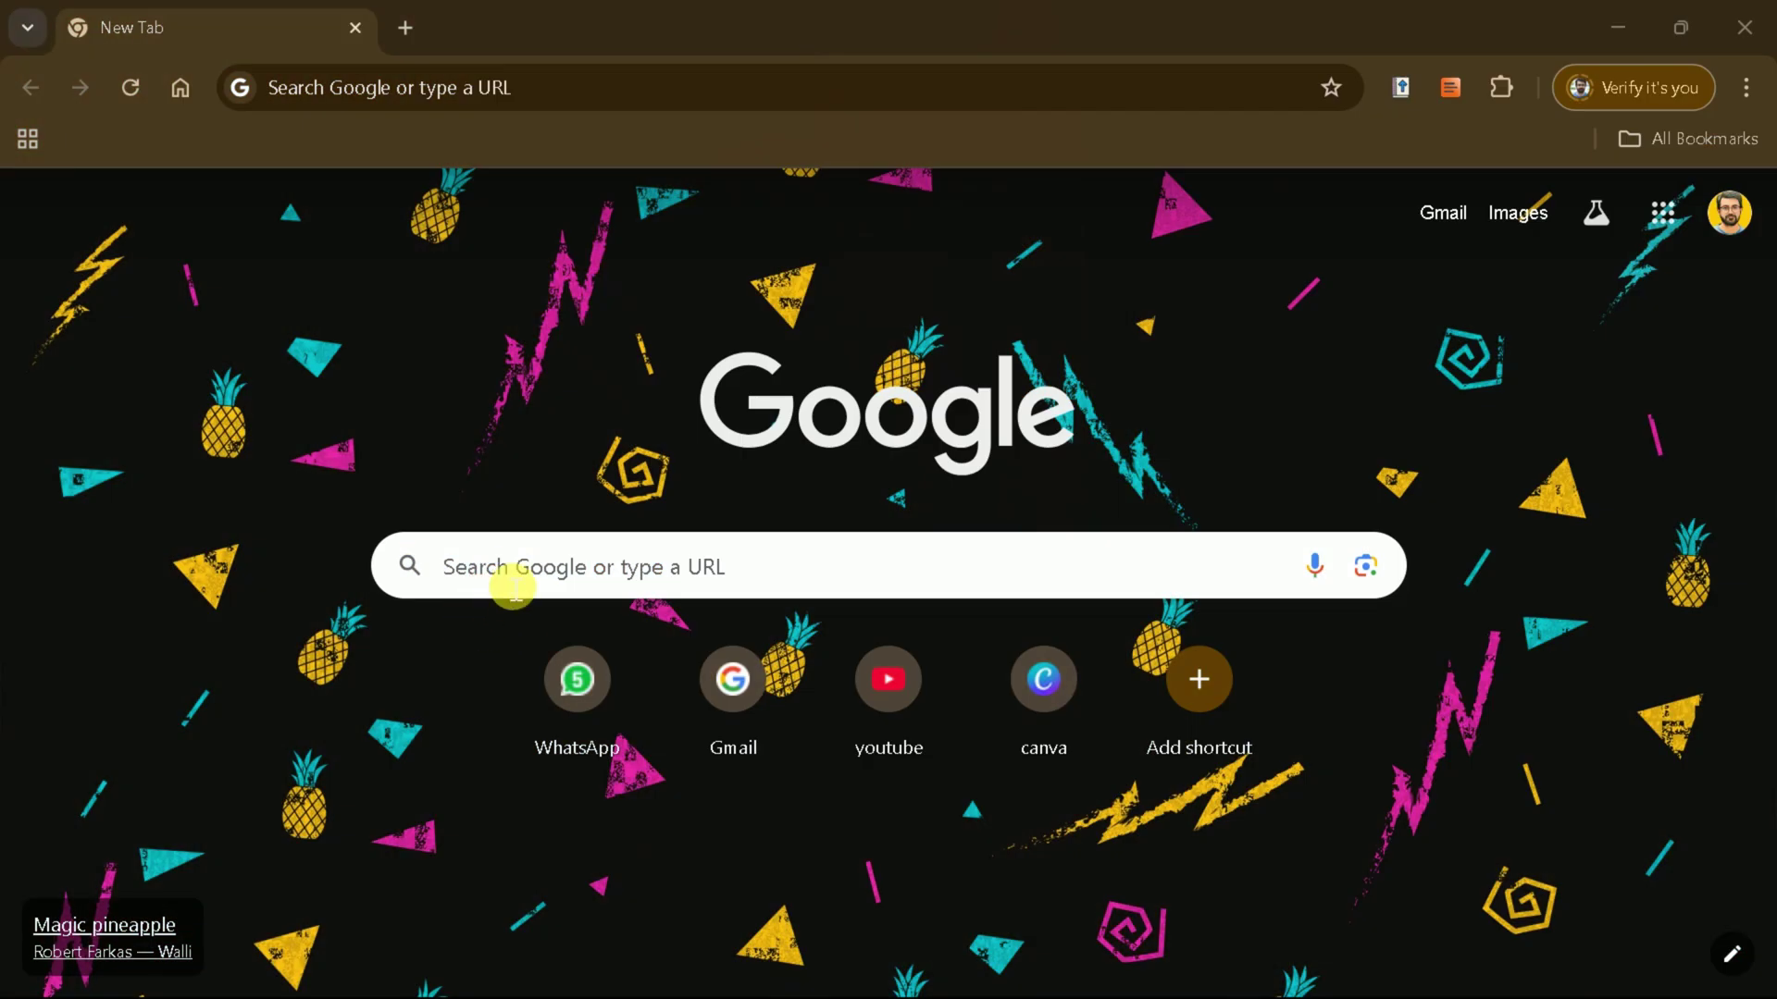
Search Google for 'alayna ai' and open the Alayna AI homepage
{"action": "left_click", "coordinate": [514, 585]}
{"action": "type", "text": "Alayna ai"}
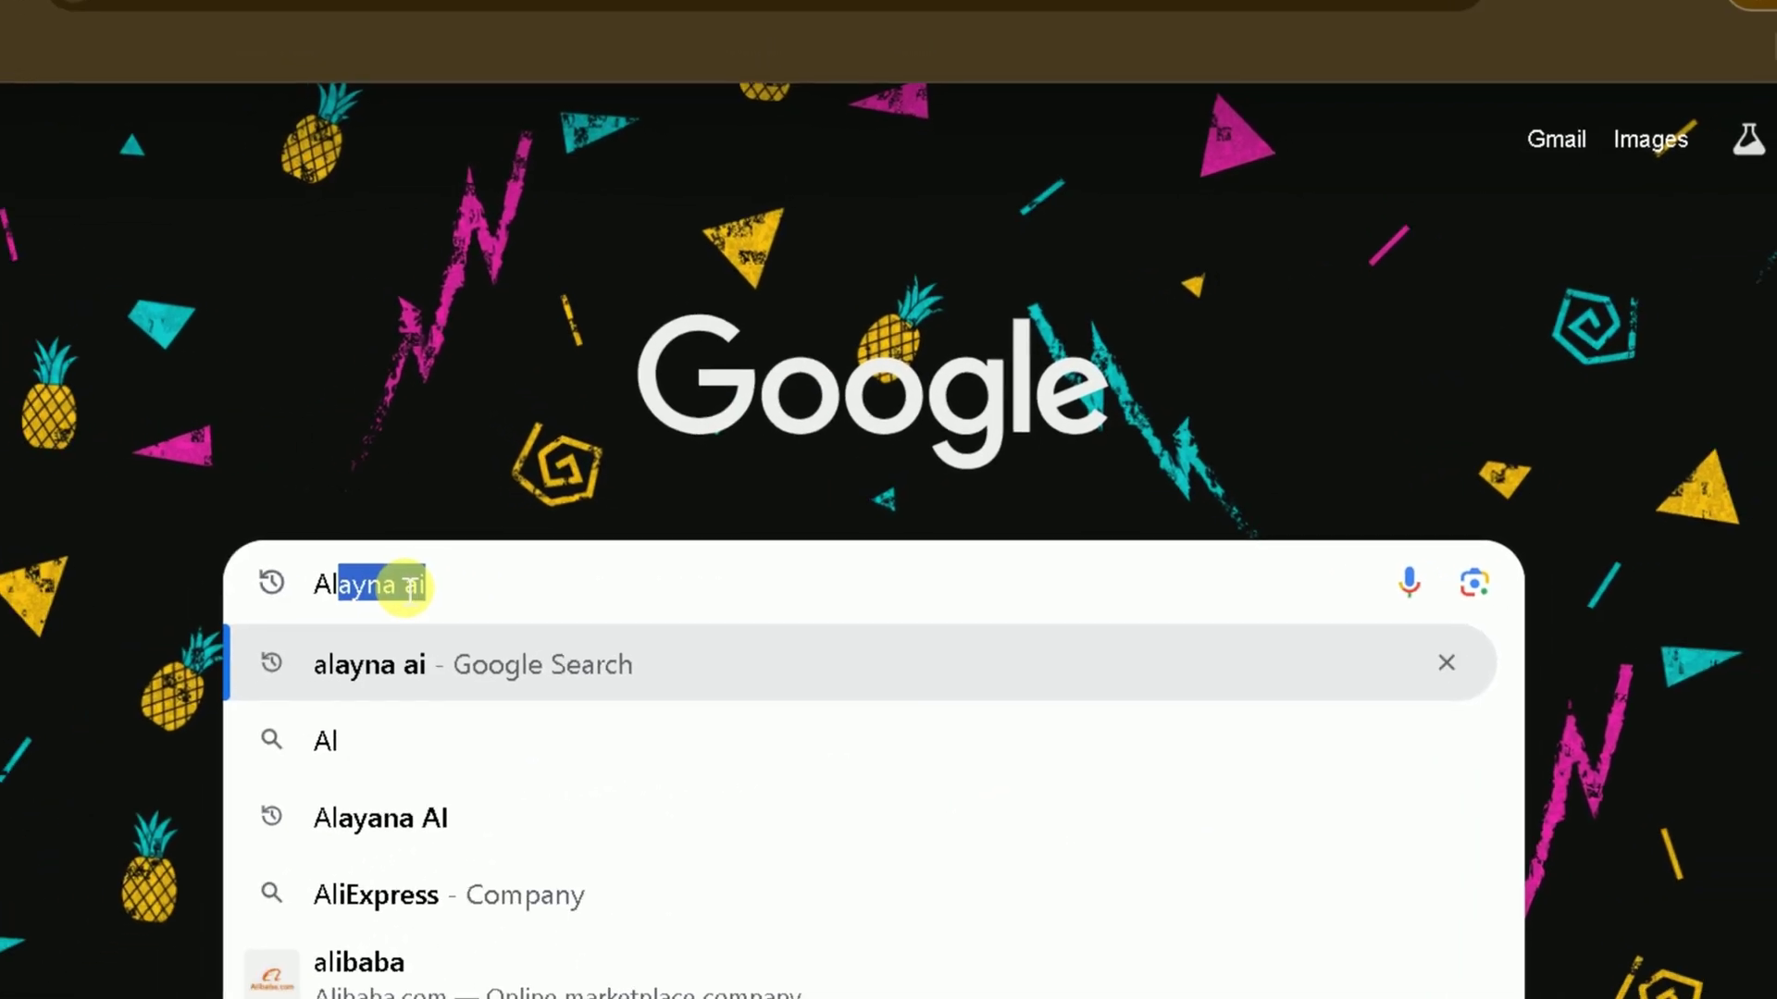
{"action": "key", "text": "Return"}
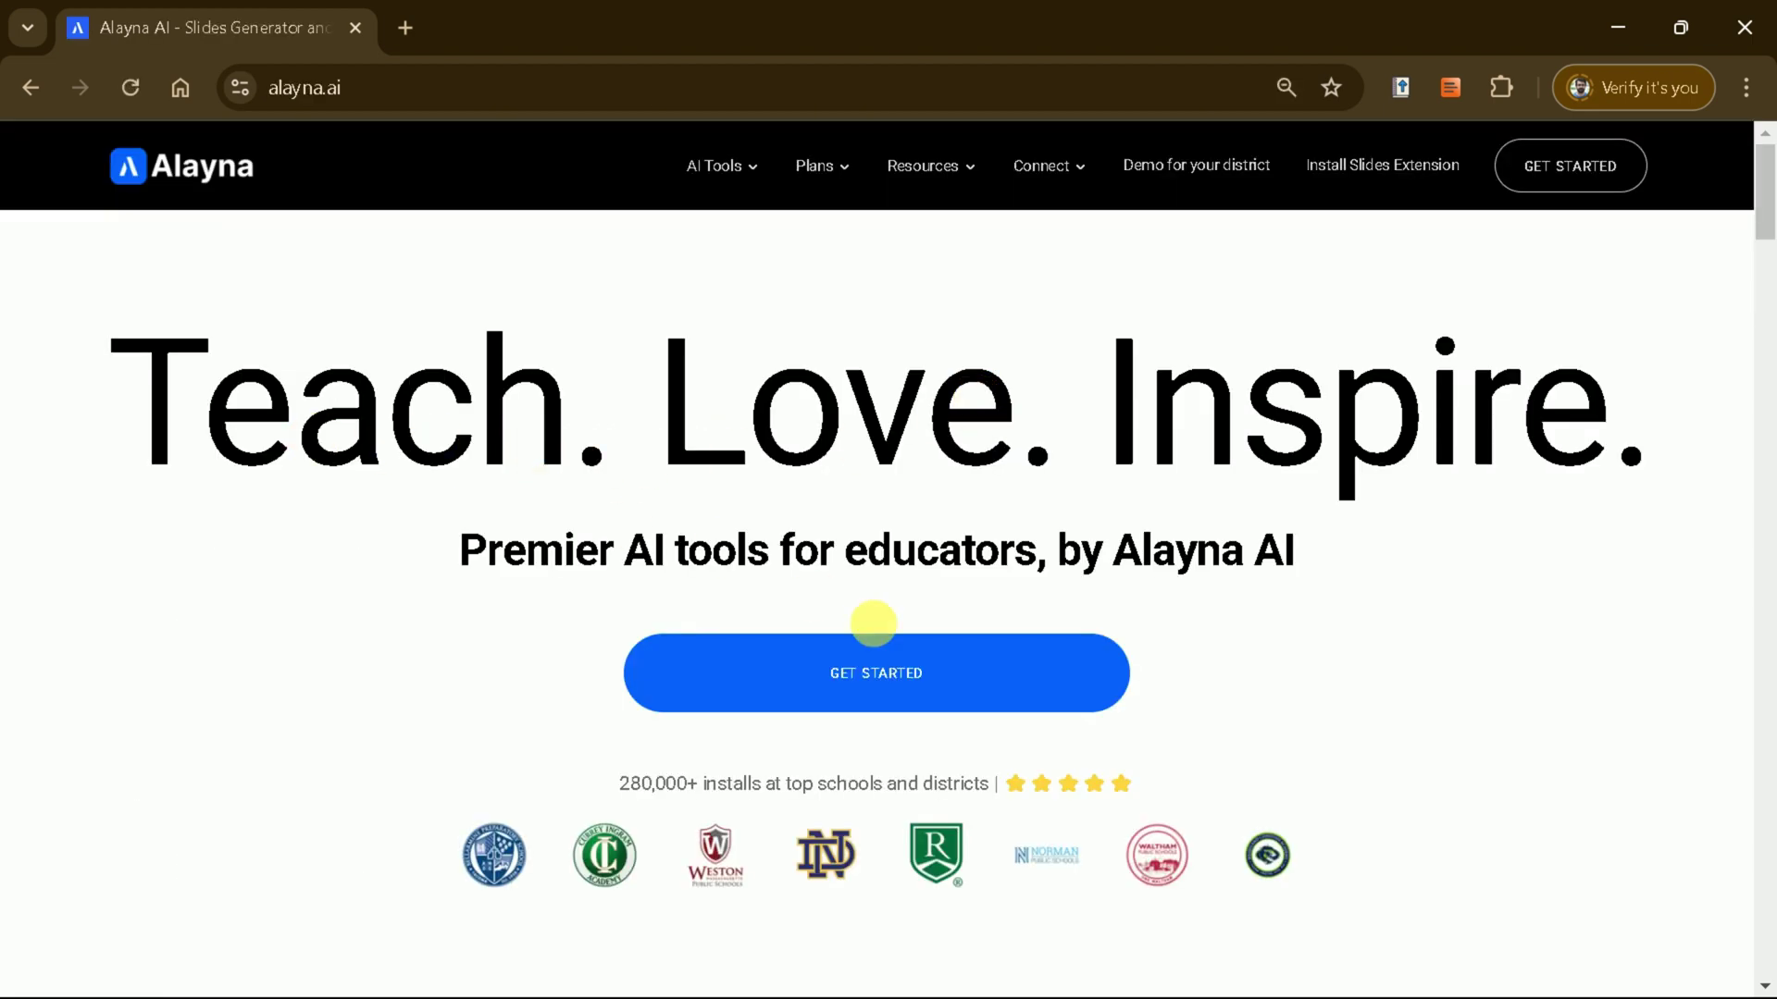
Browse the Alayna AI homepage and open the add-on's Google Workspace Marketplace listing
{"action": "scroll", "coordinate": [816, 596], "scroll_direction": "down", "scroll_amount": 1}
{"action": "scroll", "coordinate": [909, 579], "scroll_direction": "down", "scroll_amount": 2}
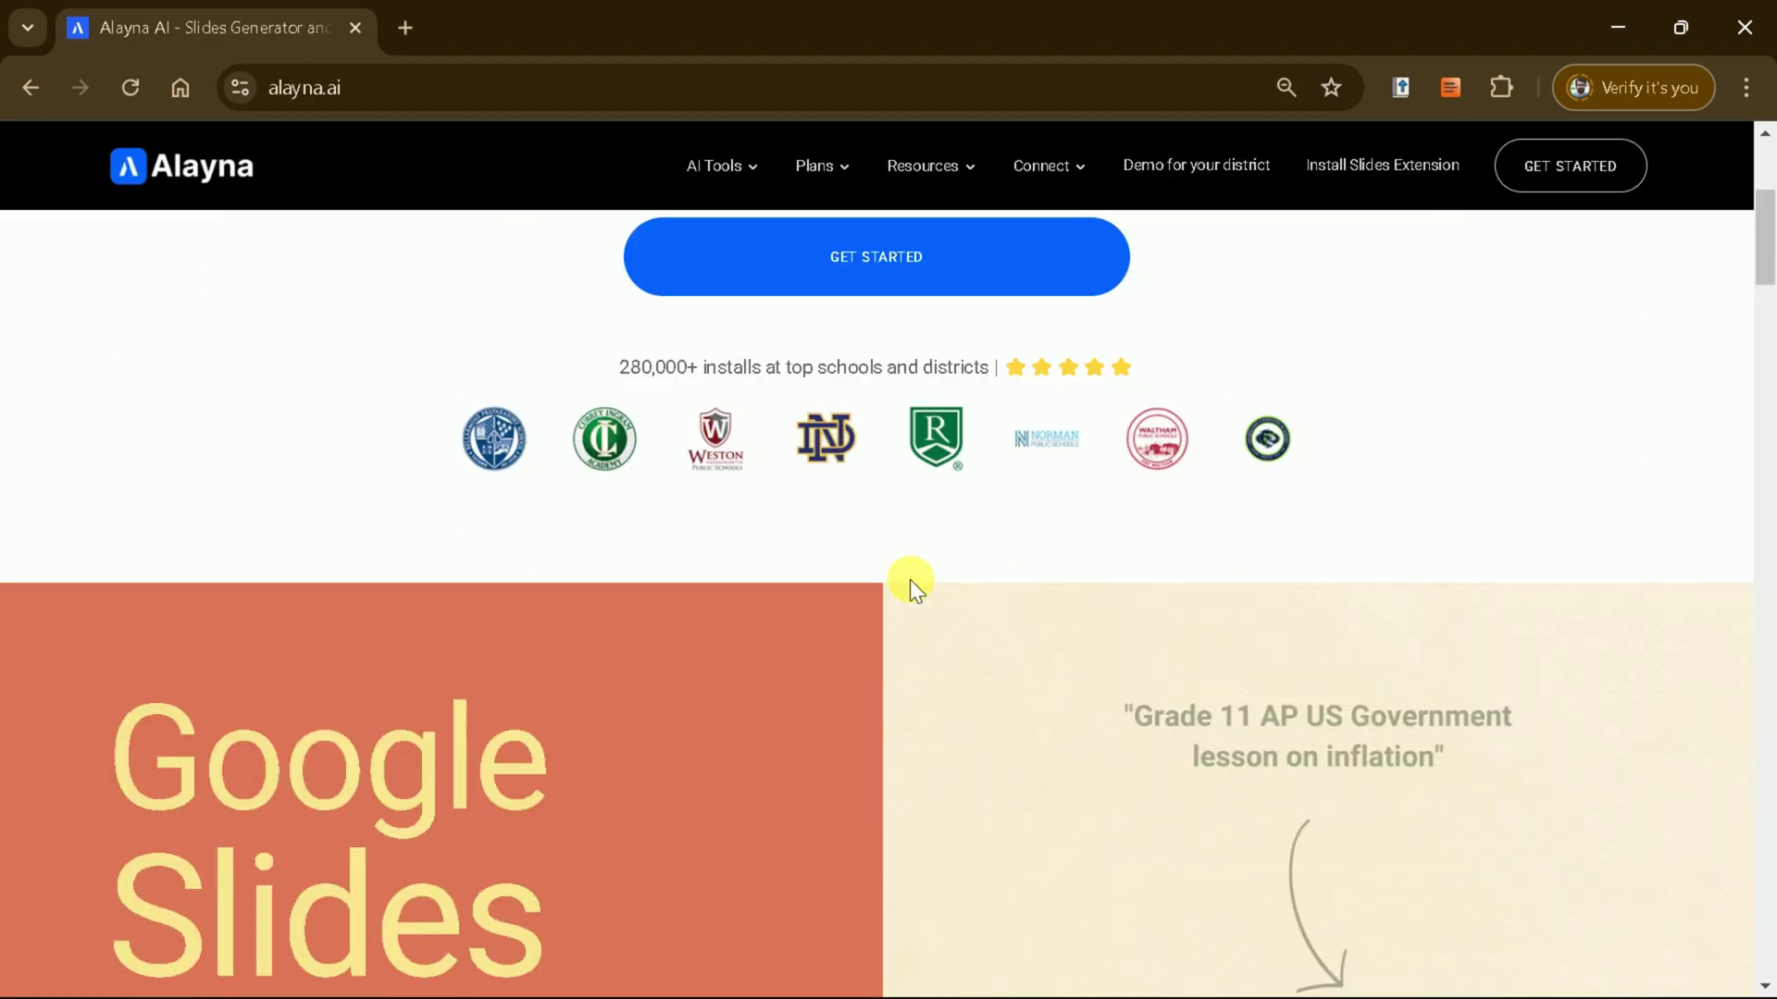
{"action": "scroll", "coordinate": [908, 580], "scroll_direction": "down", "scroll_amount": 4}
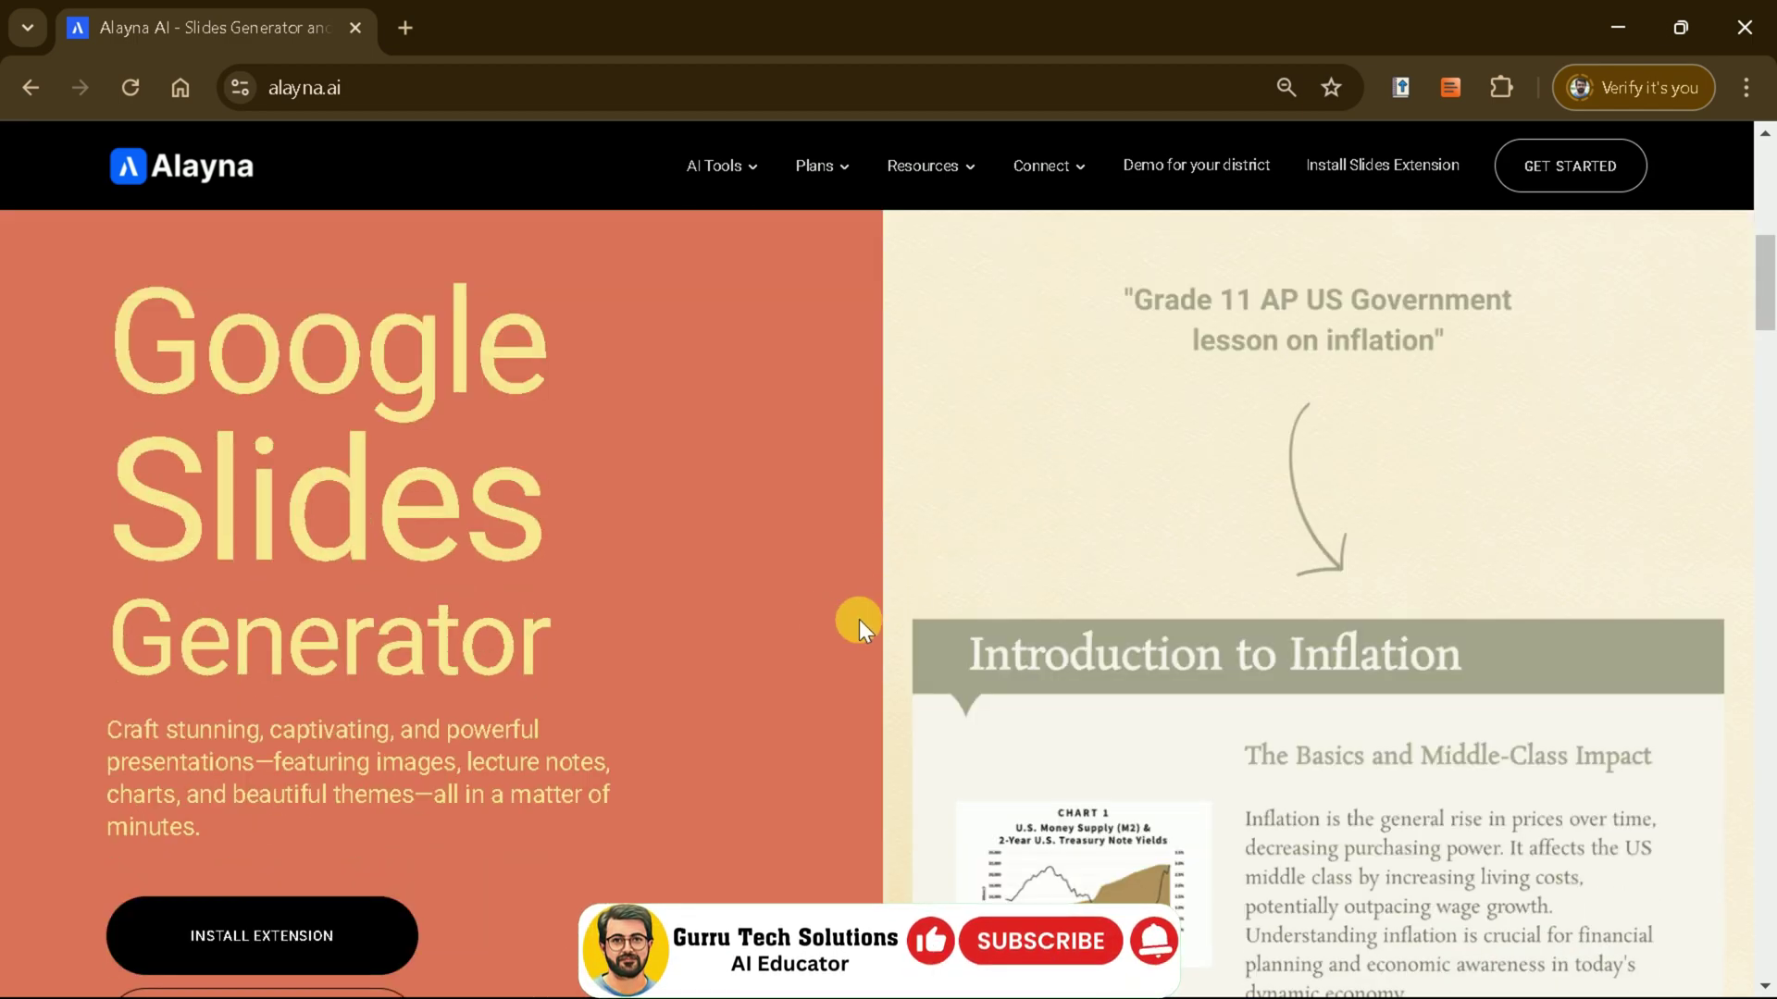
{"action": "scroll", "coordinate": [537, 616], "scroll_direction": "down", "scroll_amount": 9}
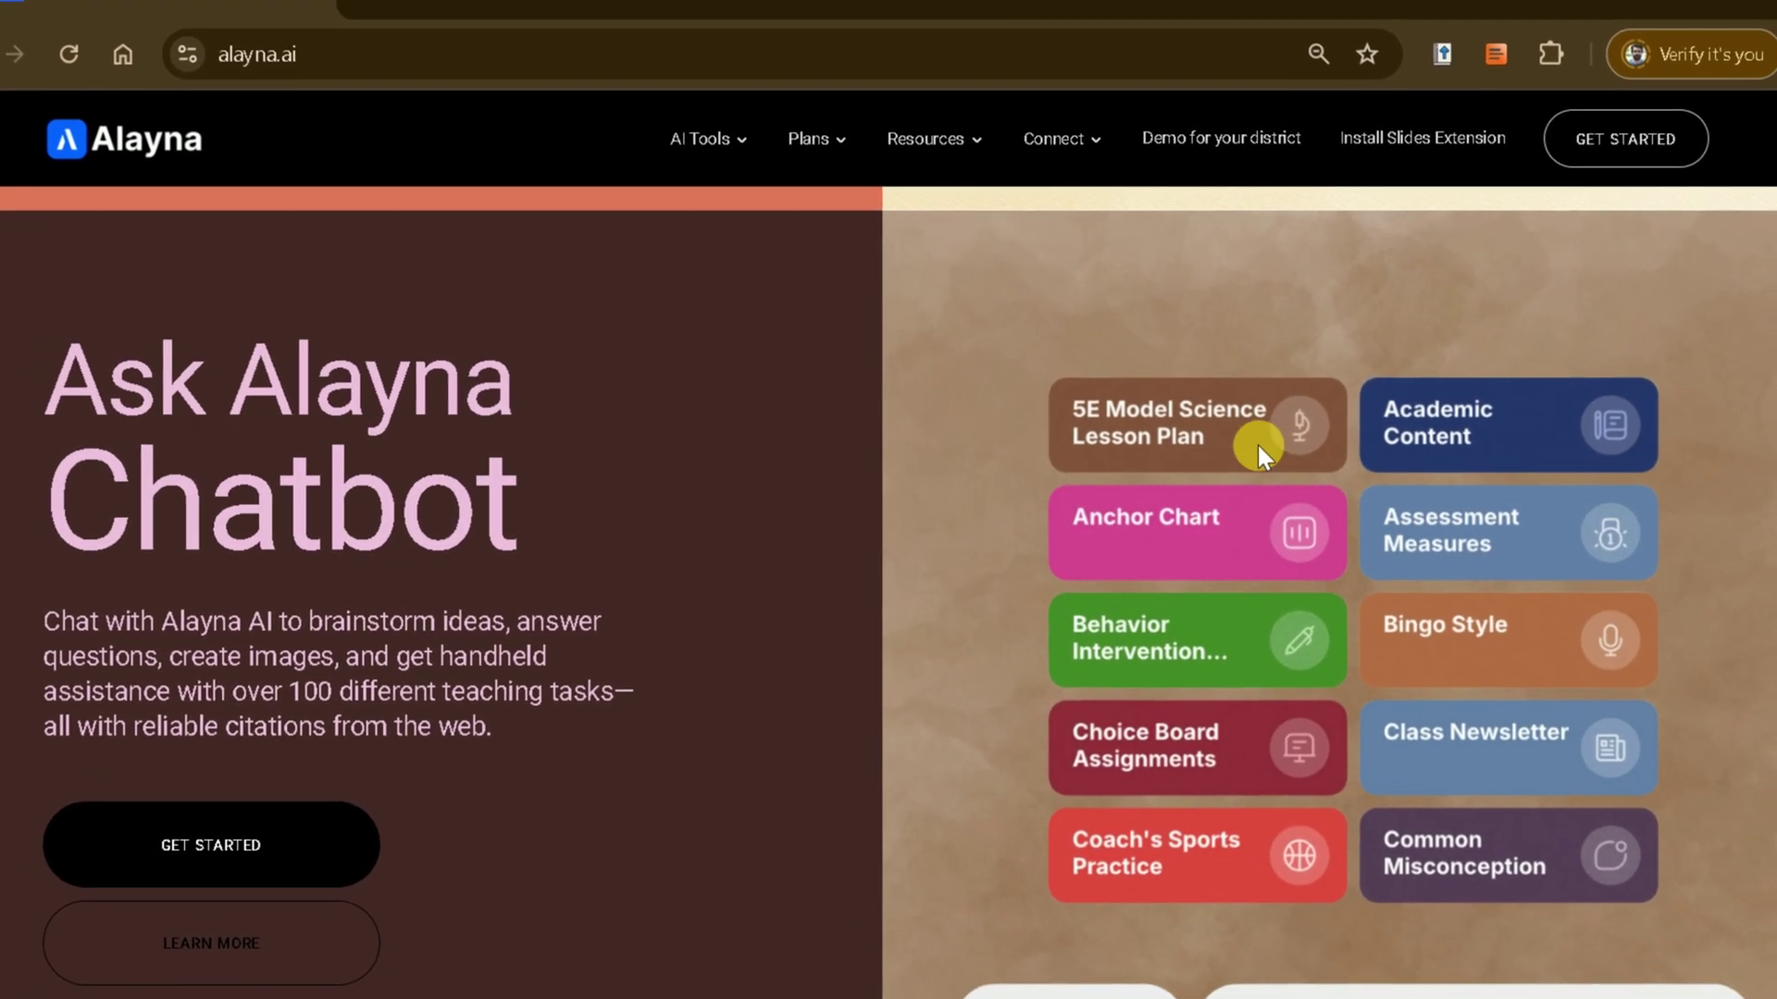
{"action": "scroll", "coordinate": [1326, 717], "scroll_direction": "down", "scroll_amount": 2}
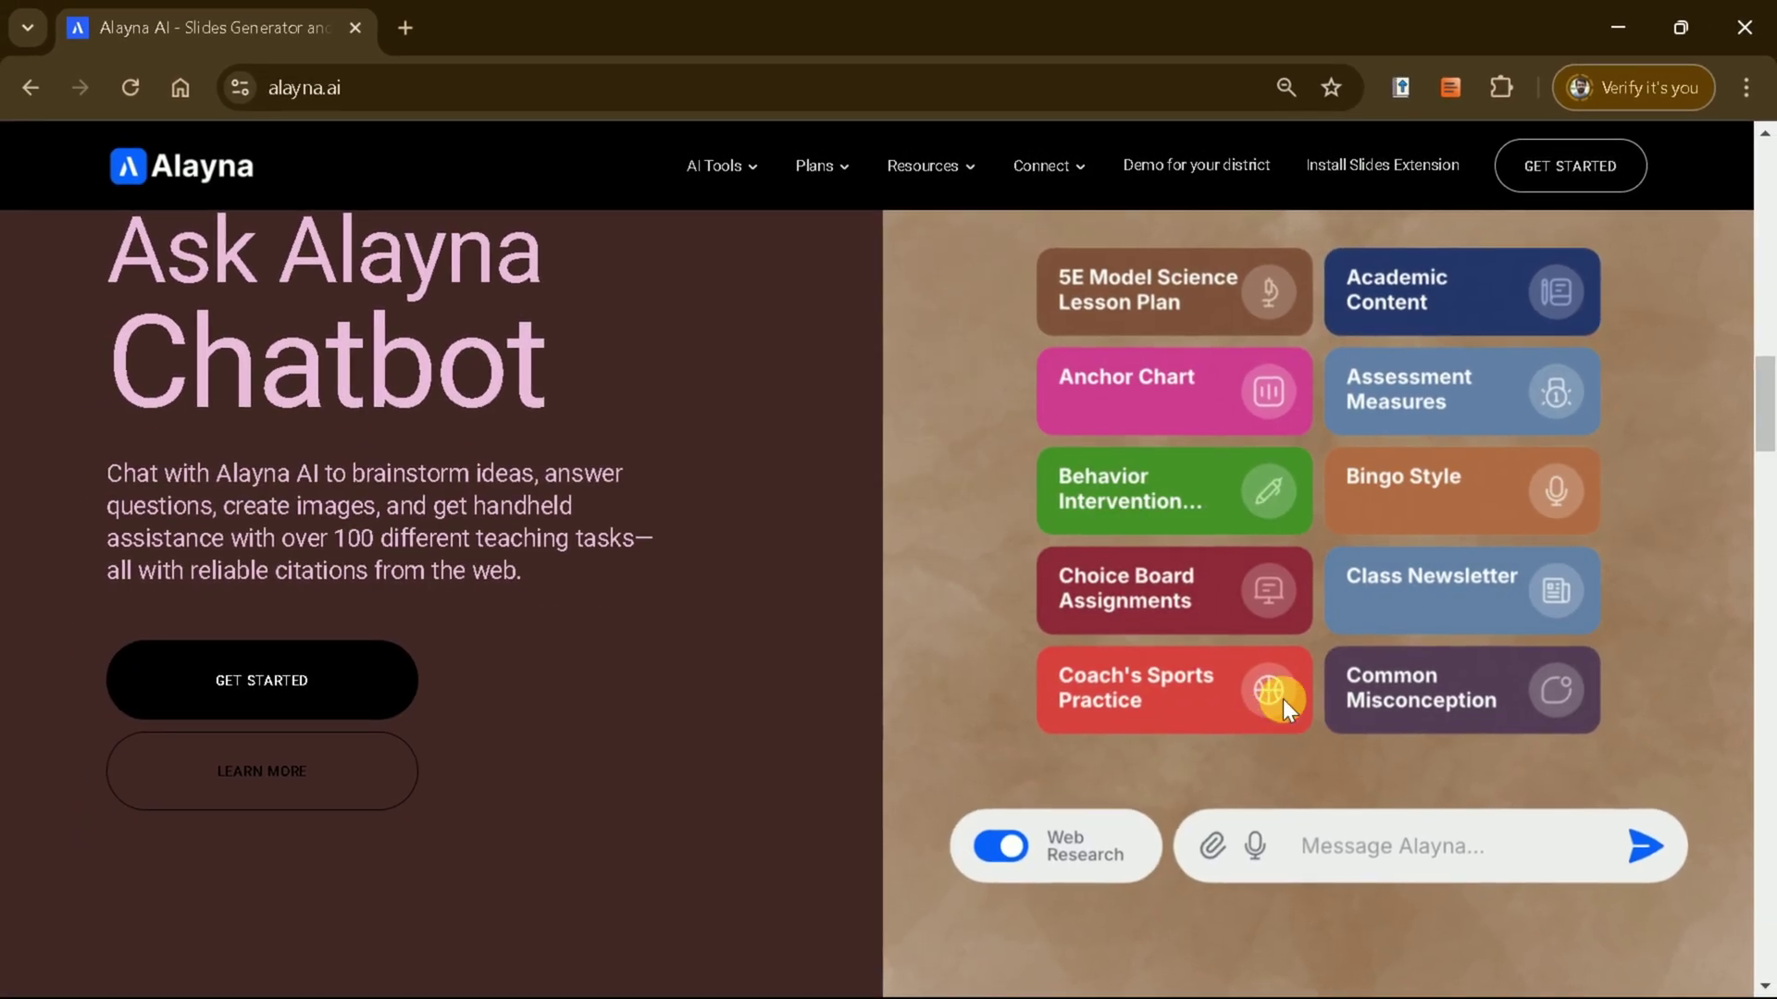
{"action": "scroll", "coordinate": [1203, 703], "scroll_direction": "up", "scroll_amount": 10}
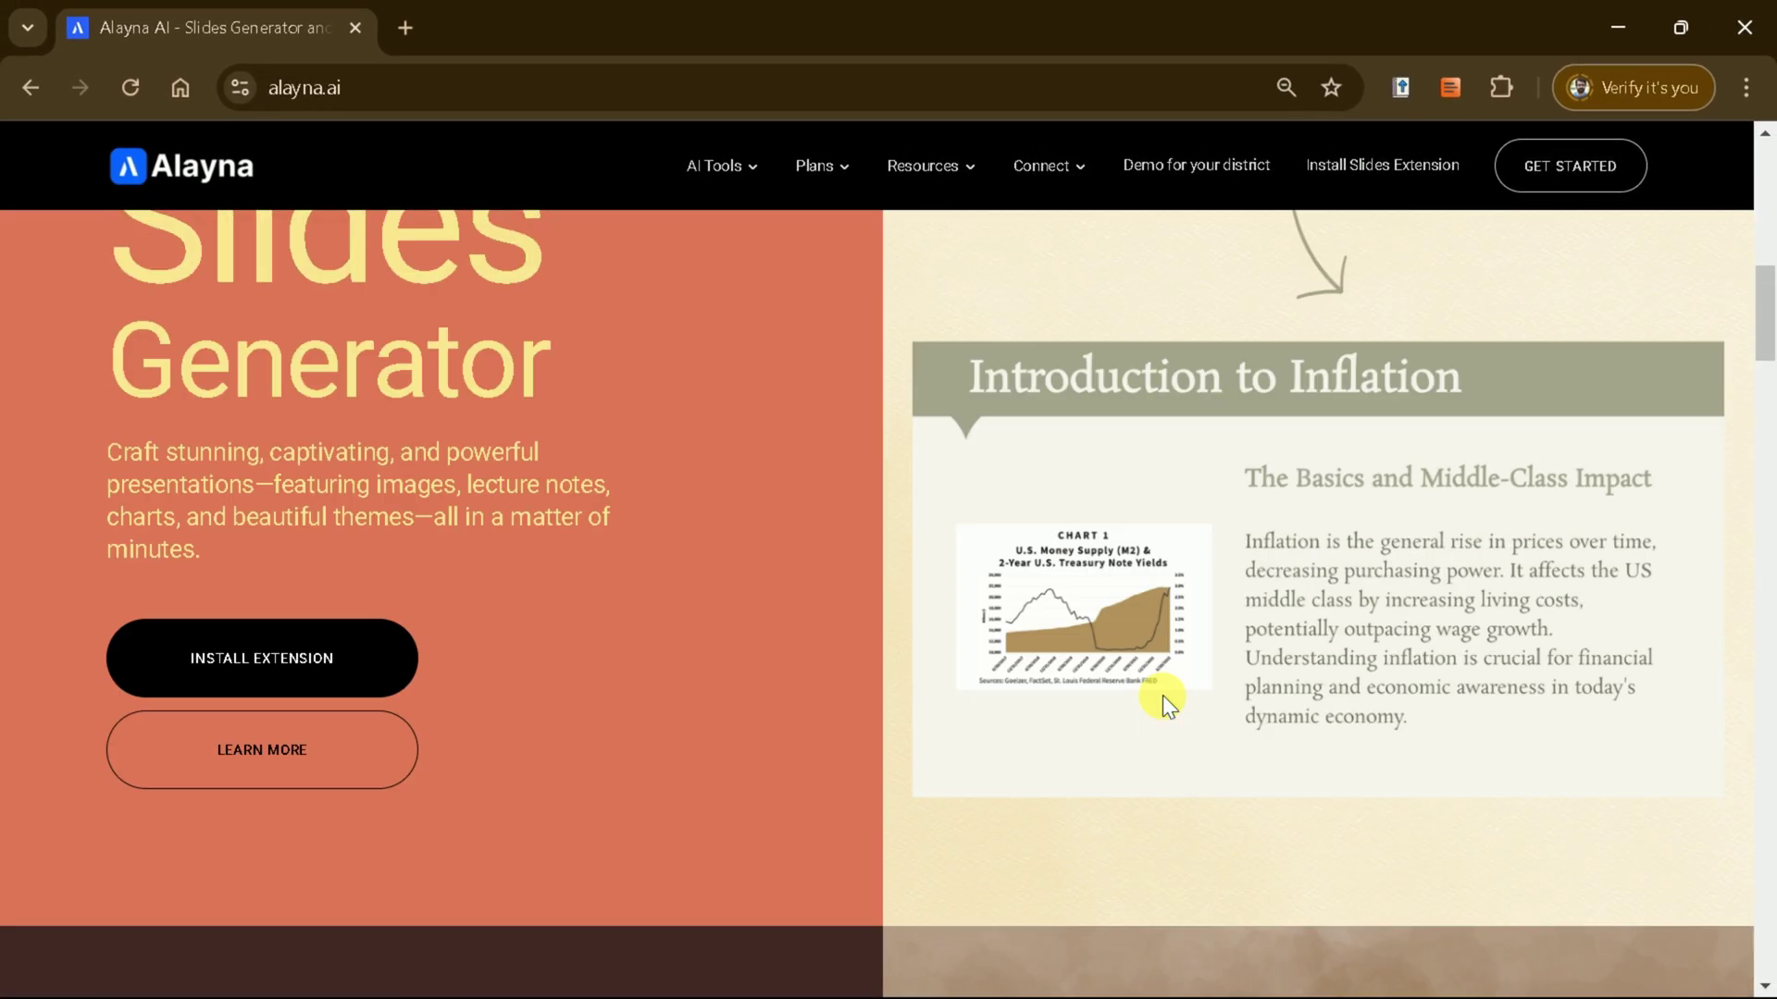
{"action": "scroll", "coordinate": [1162, 695], "scroll_direction": "up", "scroll_amount": 3}
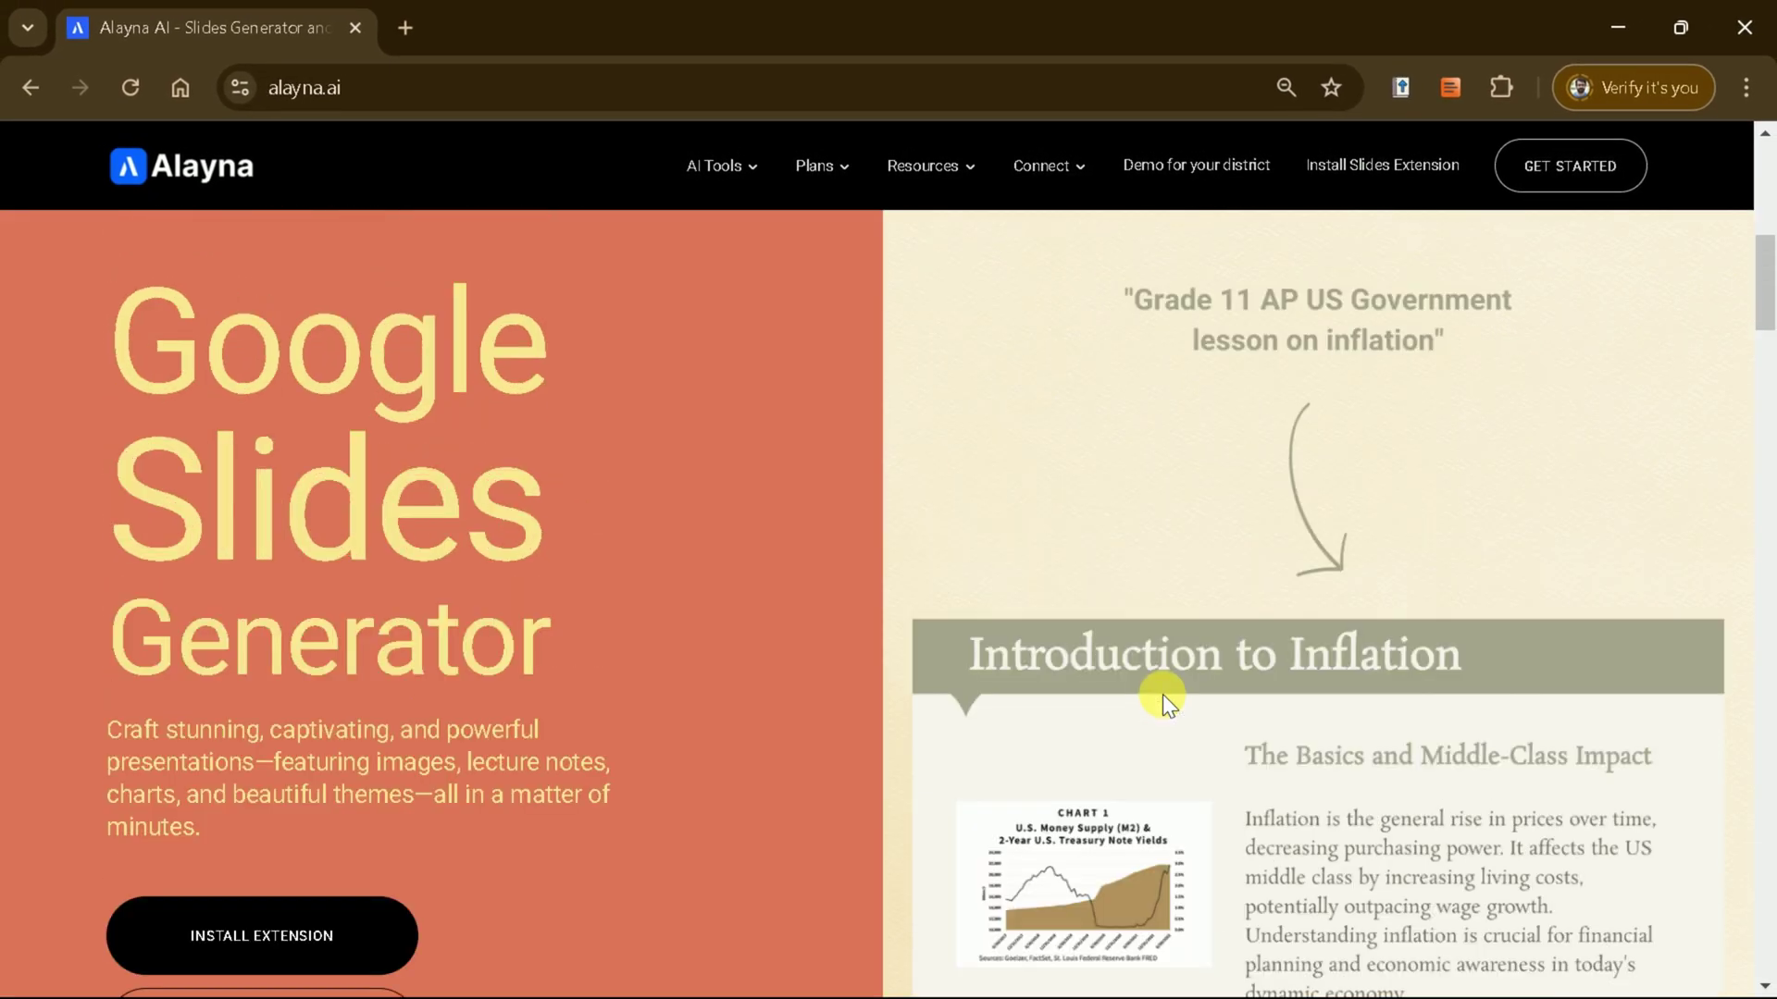
{"action": "scroll", "coordinate": [1162, 703], "scroll_direction": "down", "scroll_amount": 1}
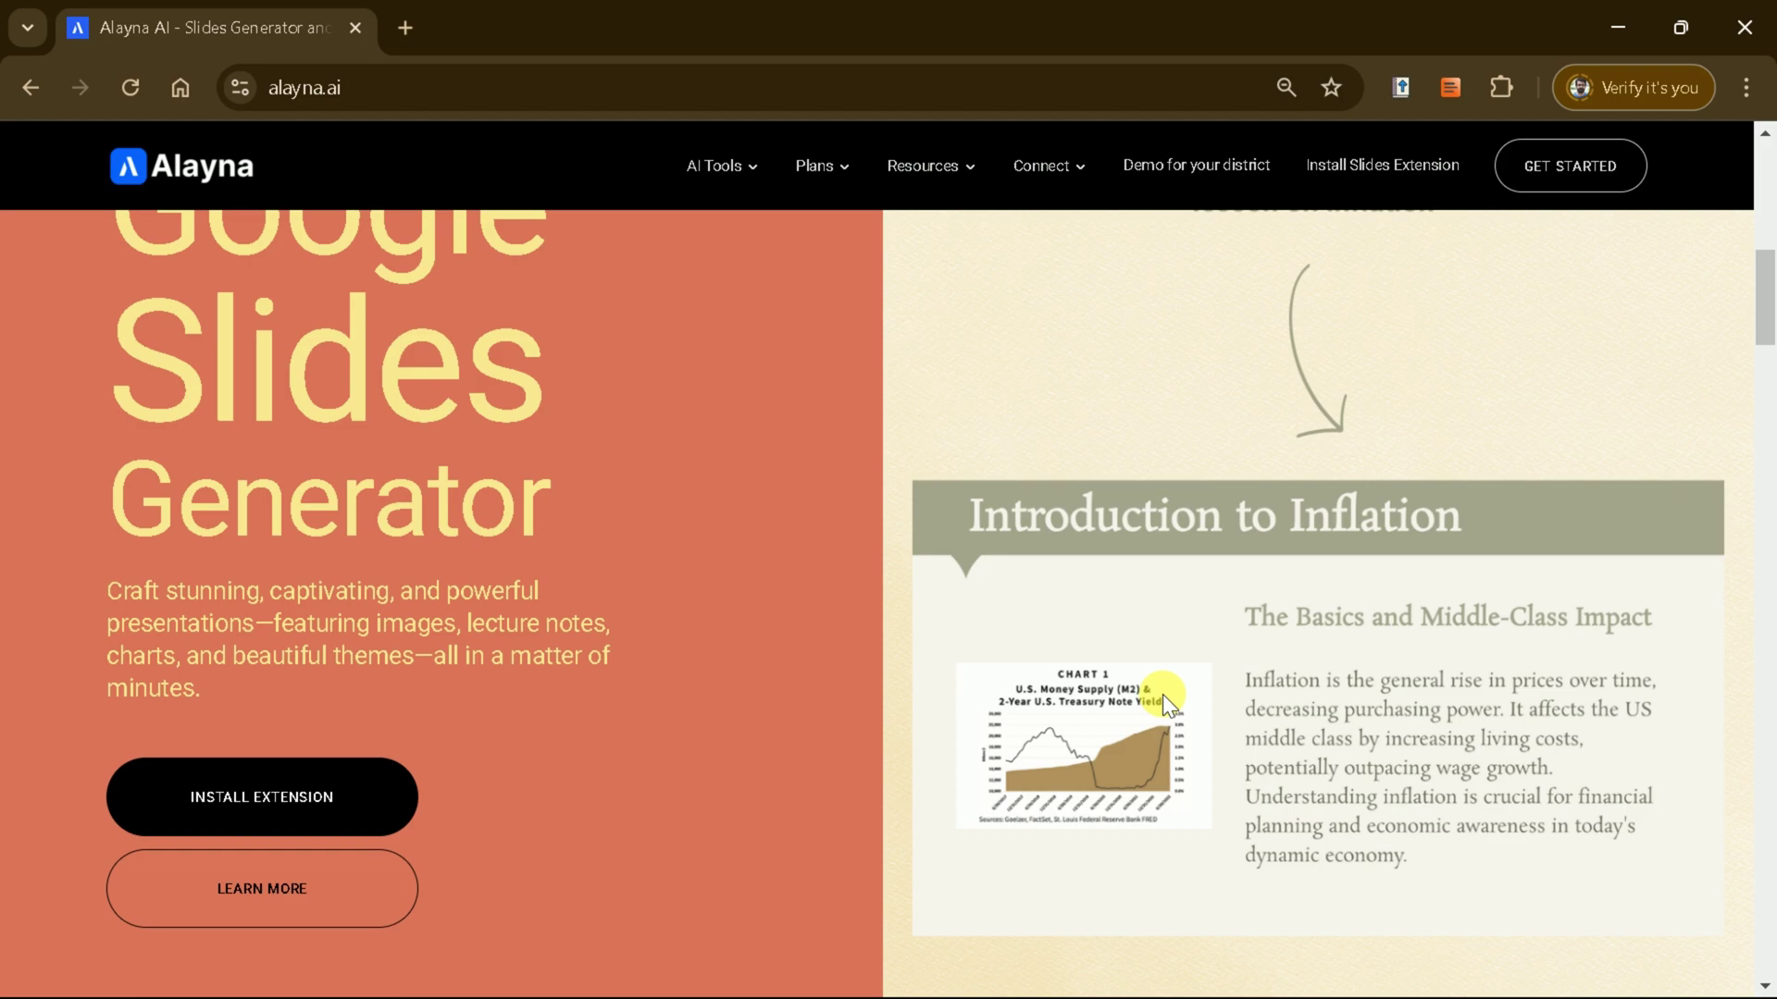
{"action": "left_click", "coordinate": [228, 785]}
Install the Alayna AI for Google Slides add-on and go to Google Slides
{"action": "scroll", "coordinate": [1141, 509], "scroll_direction": "up", "scroll_amount": 2}
{"action": "left_click", "coordinate": [1391, 371]}
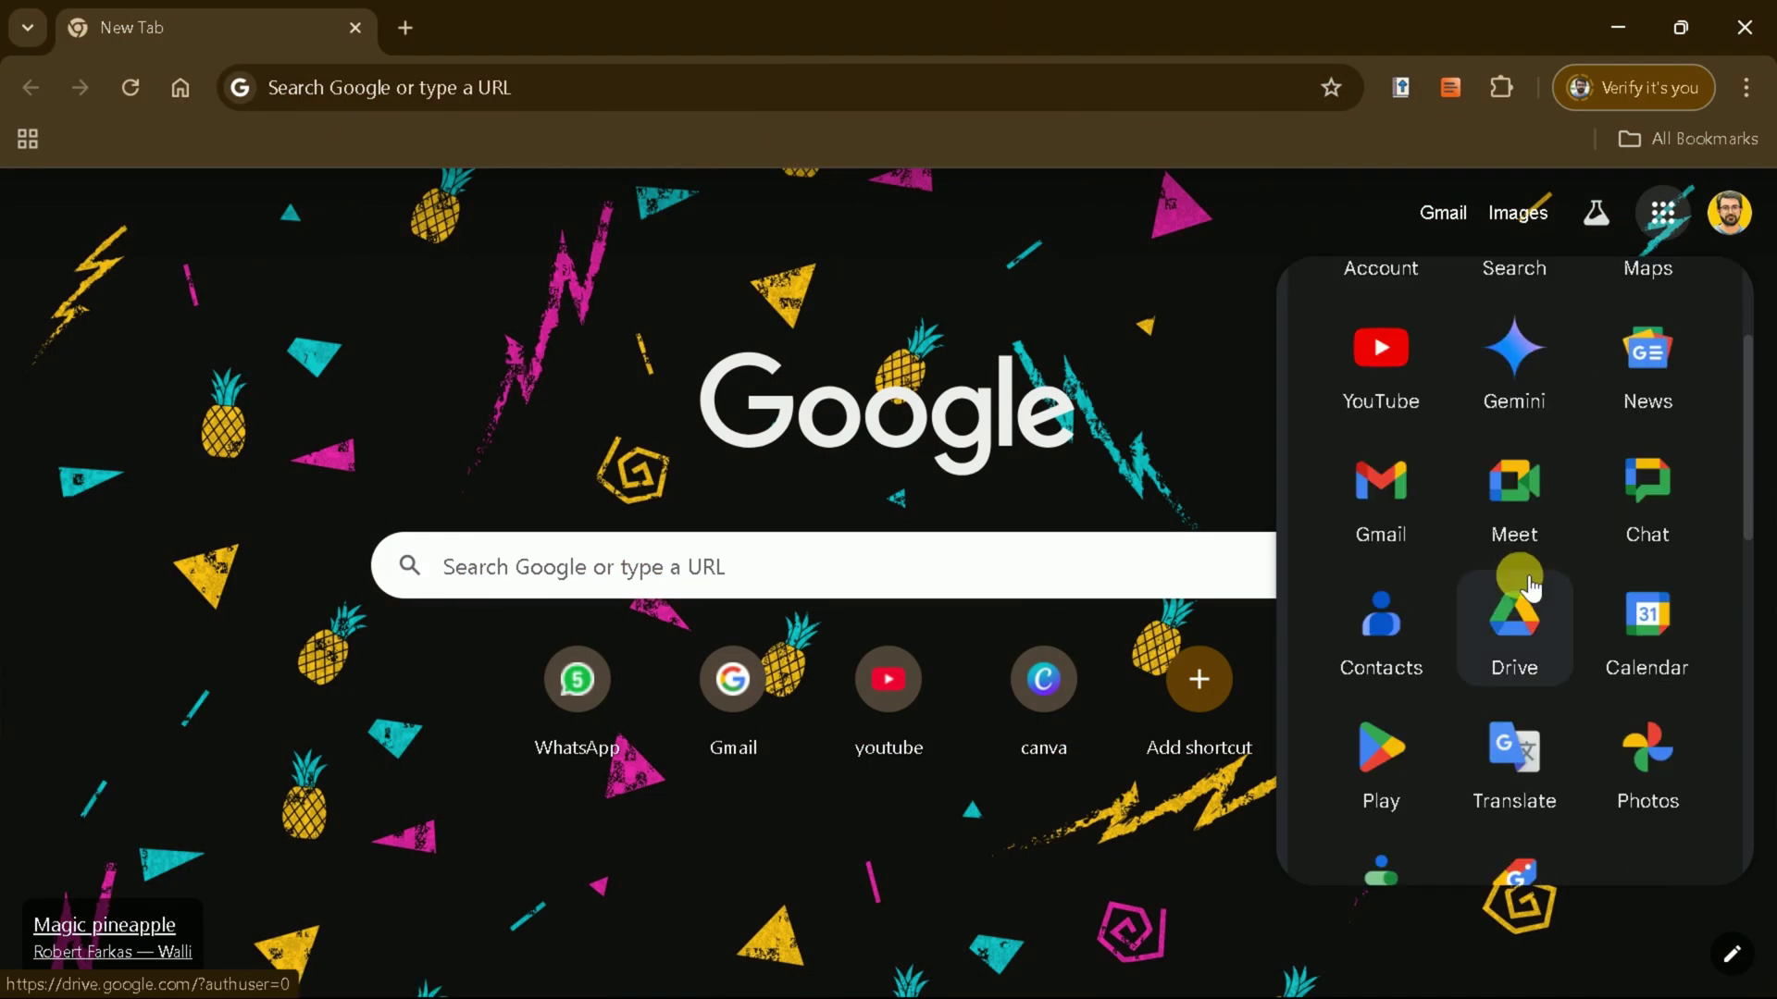
{"action": "scroll", "coordinate": [1515, 607], "scroll_direction": "down", "scroll_amount": 5}
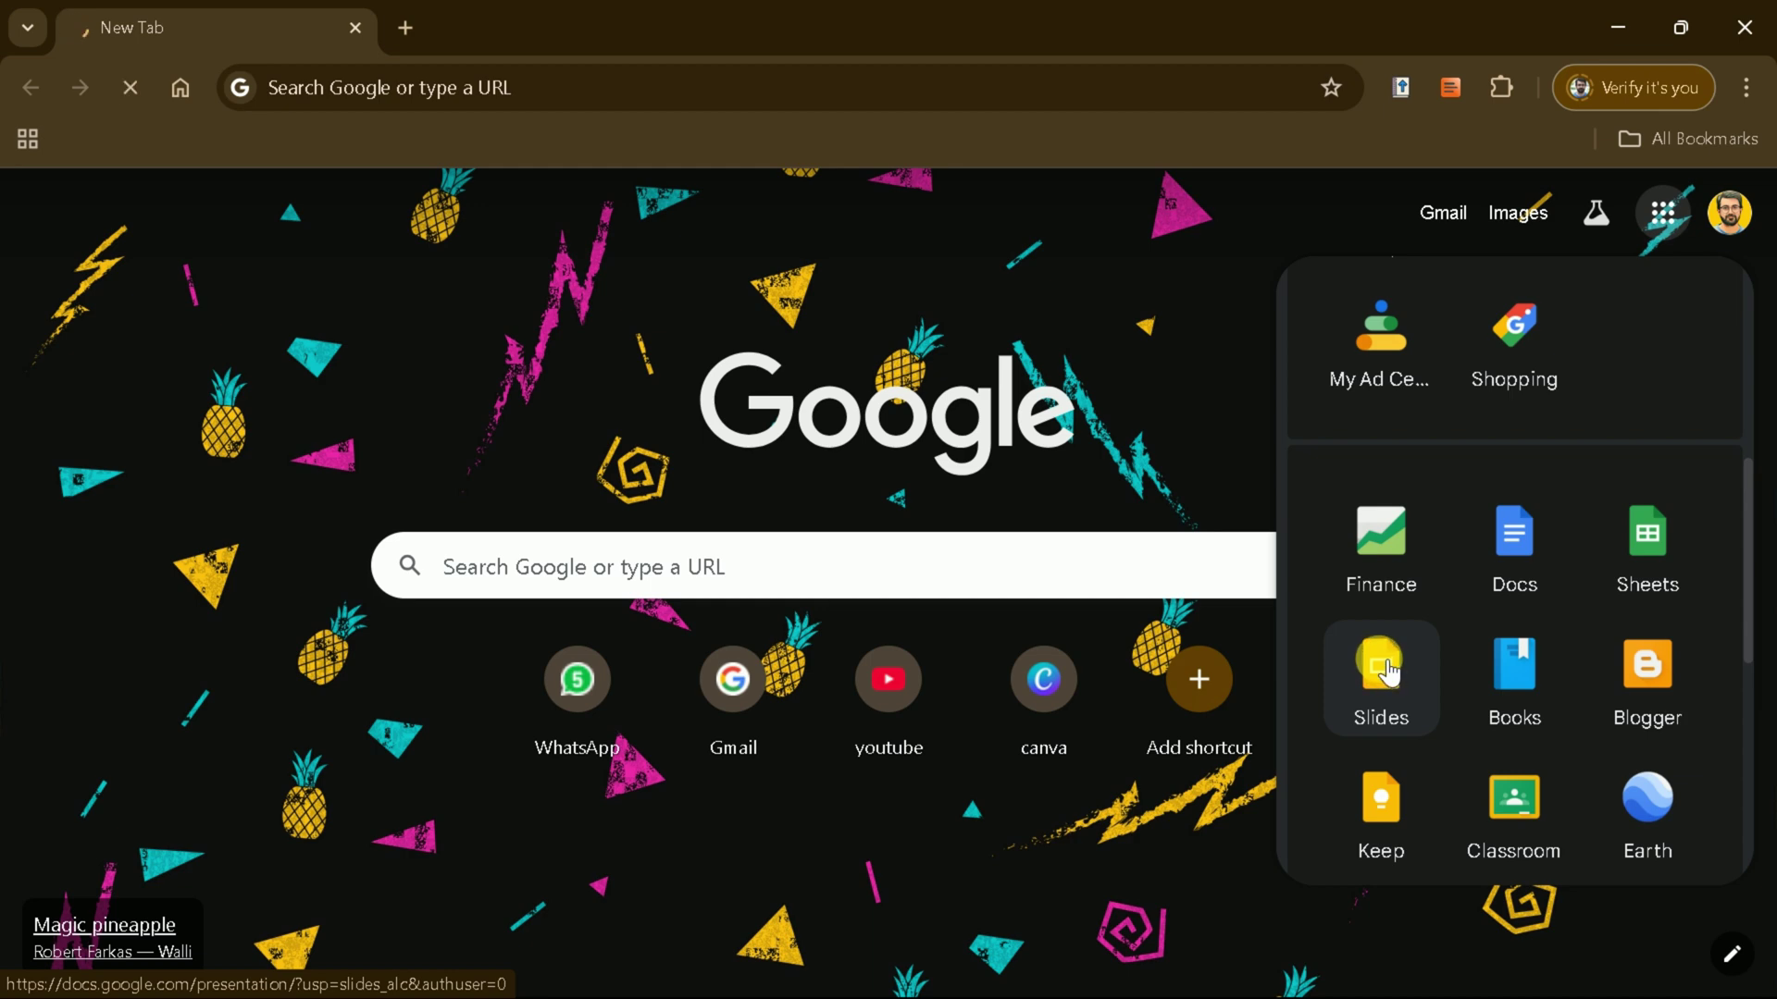
{"action": "left_click", "coordinate": [1388, 673]}
Start a blank presentation and launch Alayna AI's 'Create a new presentation with AI'
{"action": "left_click", "coordinate": [392, 427]}
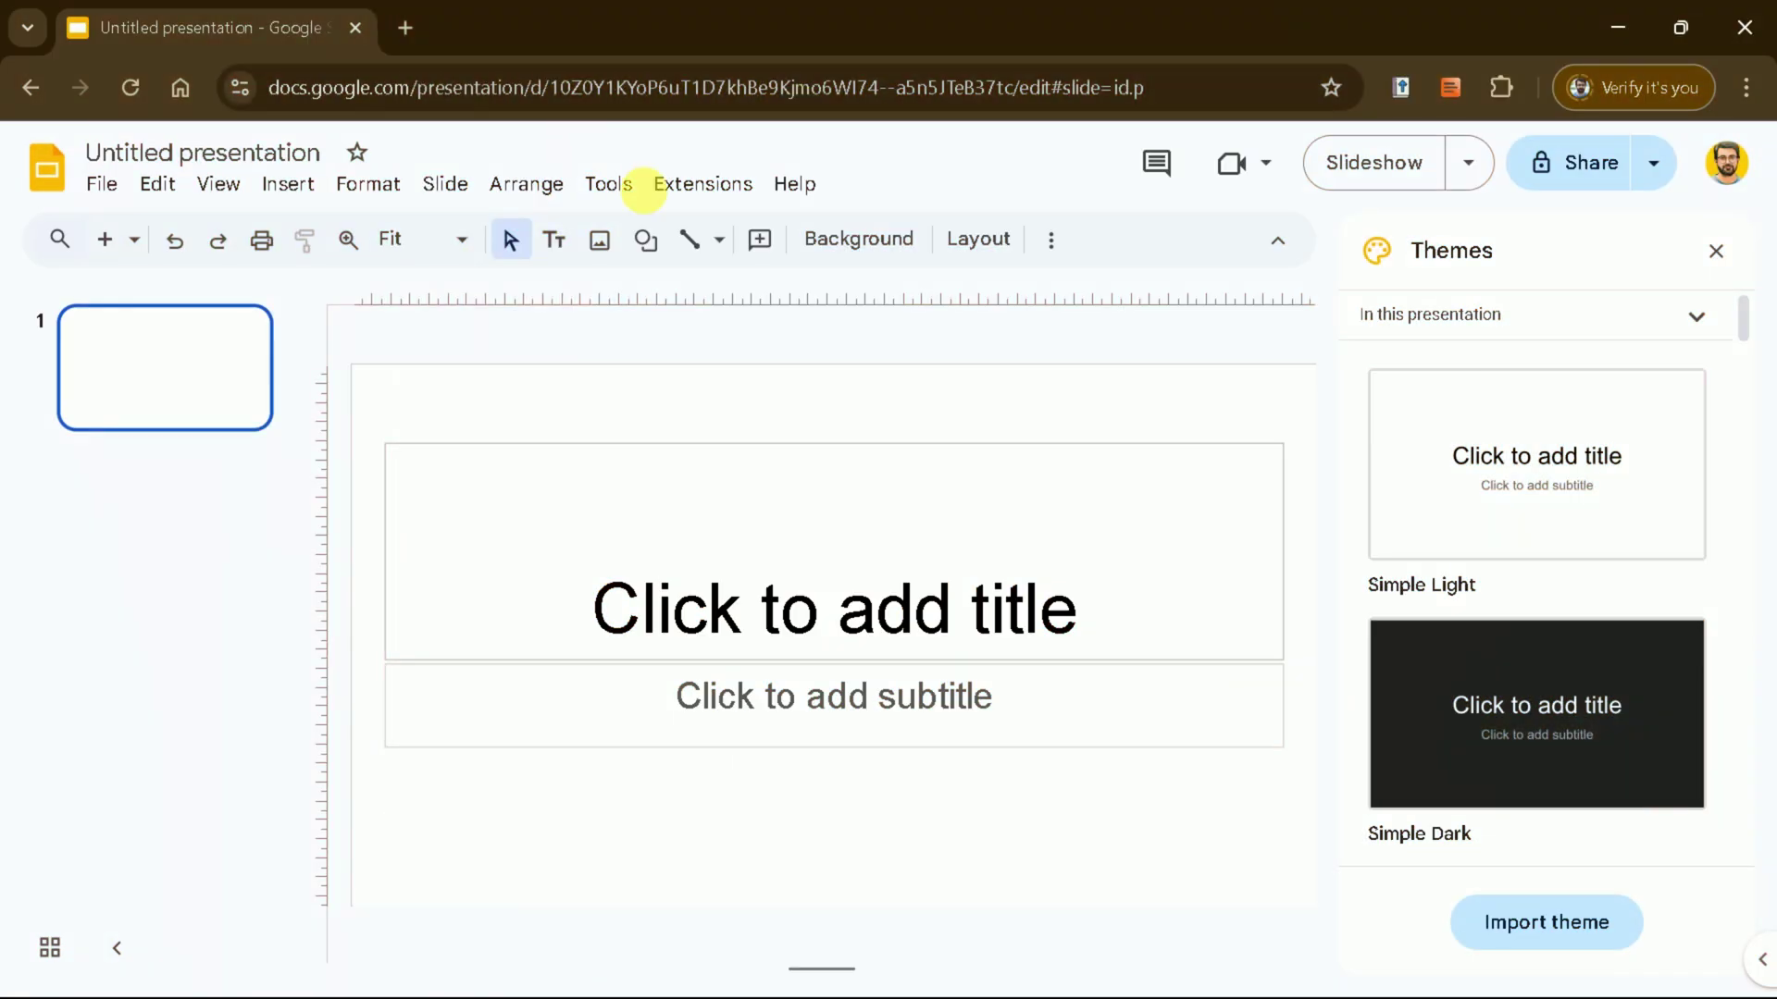
{"action": "left_click", "coordinate": [726, 194]}
{"action": "mouse_move", "coordinate": [818, 350]}
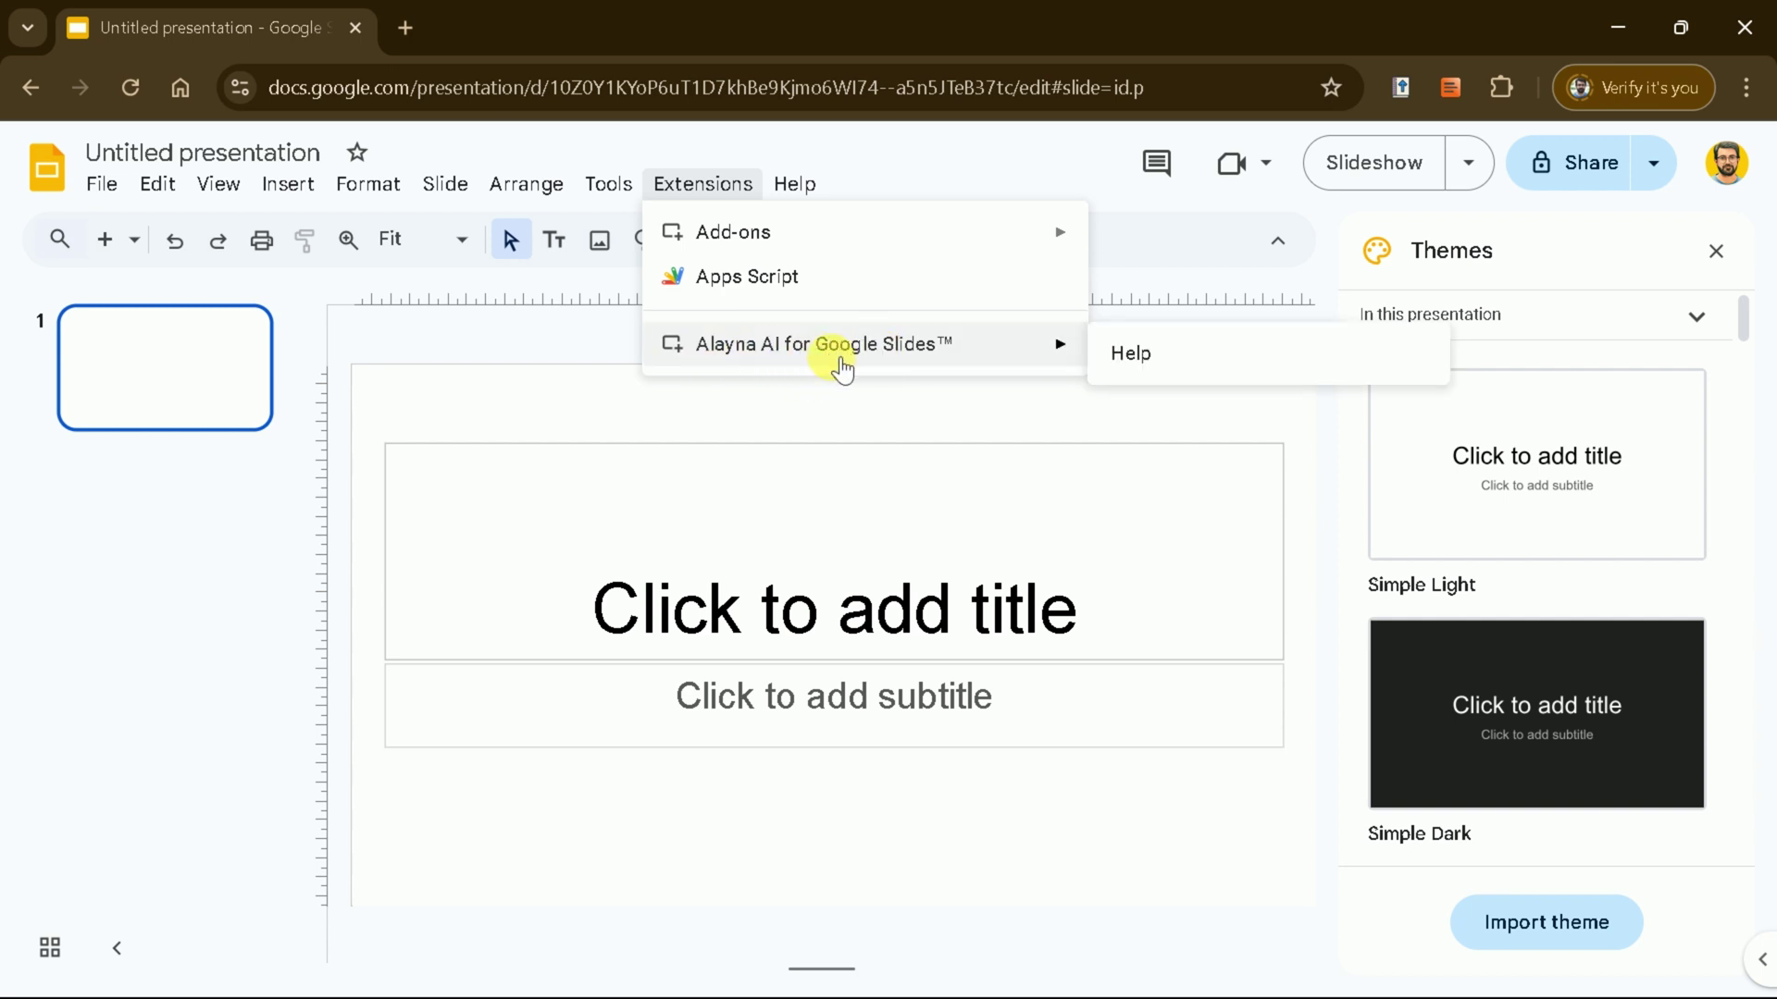
{"action": "mouse_move", "coordinate": [900, 351]}
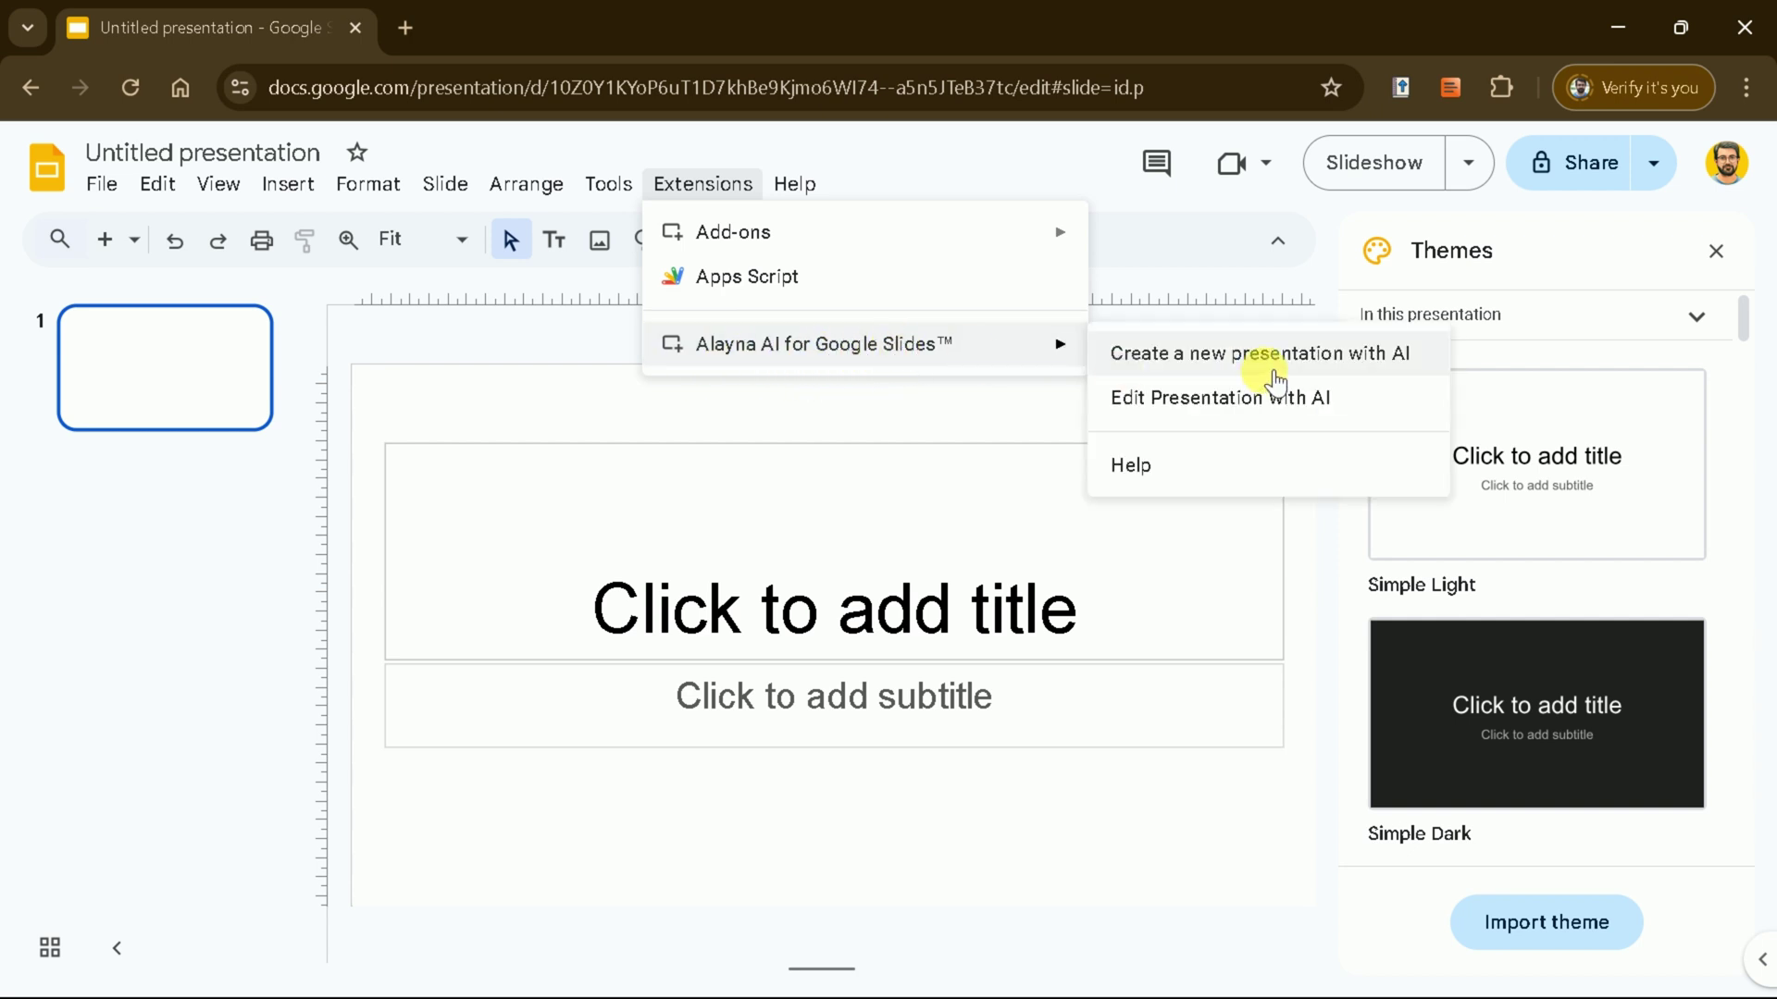
{"action": "left_click", "coordinate": [1173, 358]}
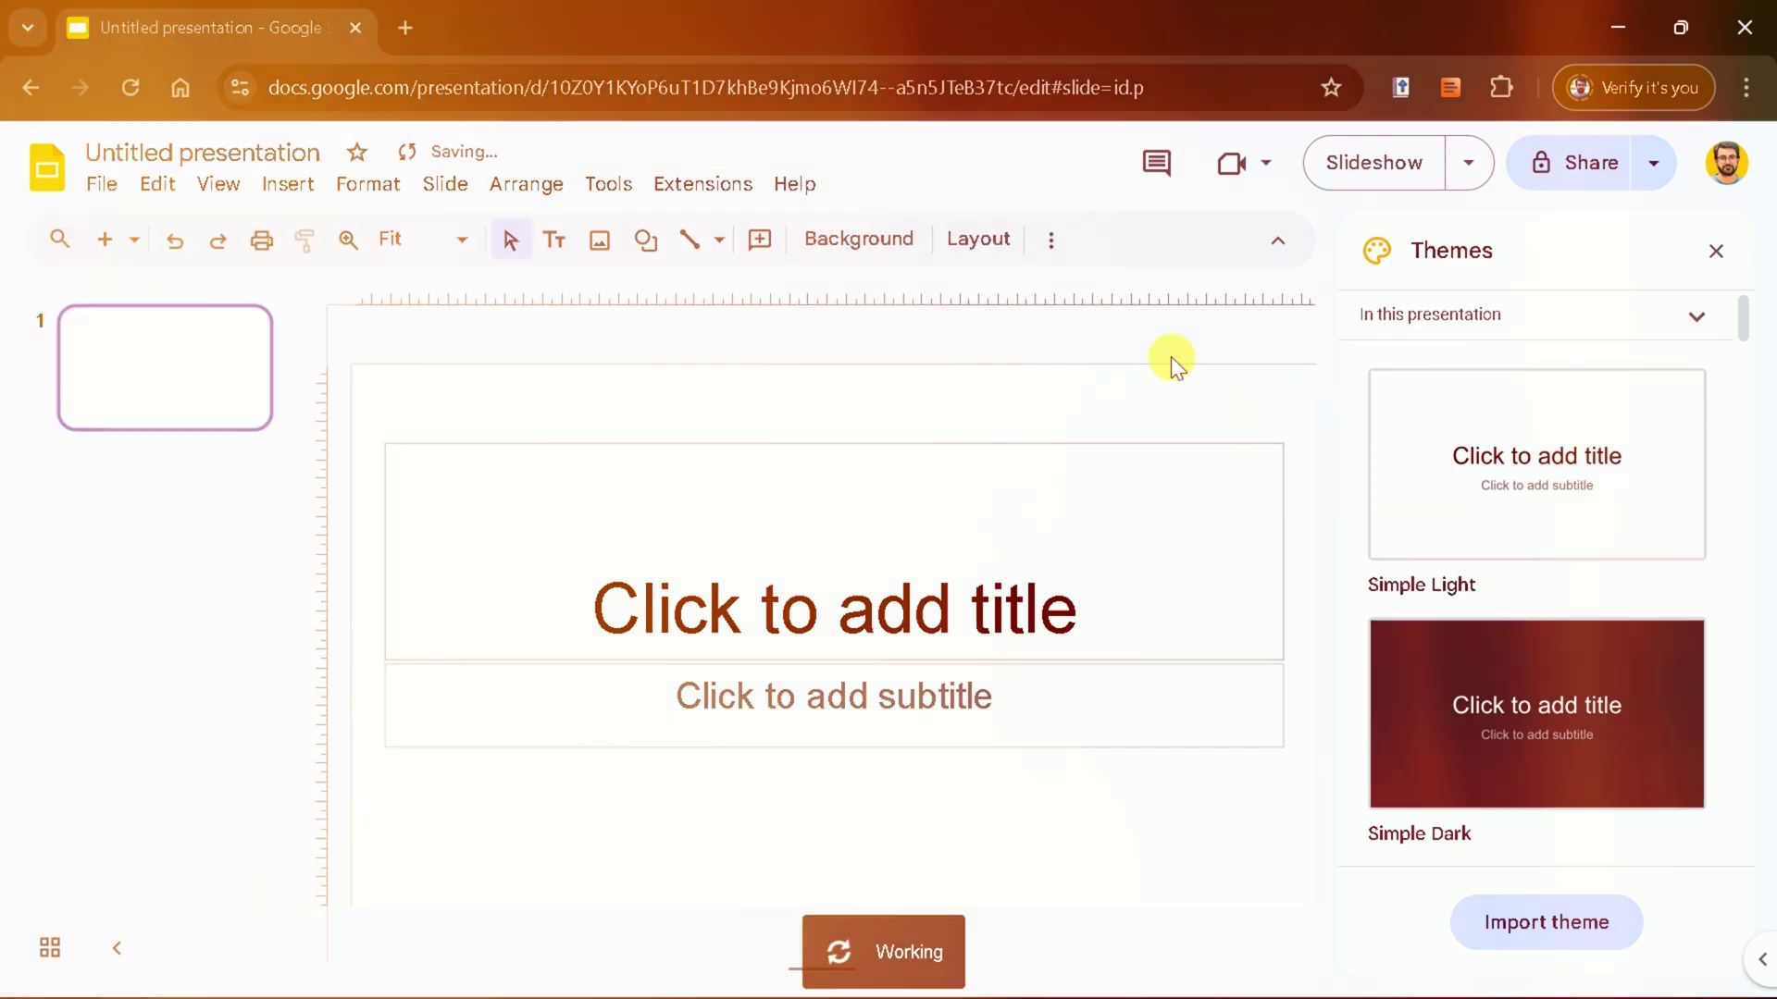
Enter topic 'AI for Academic Research' and prompt 'For a lesson providing overview around the topic.'
{"action": "type", "text": "AI for Academic"}
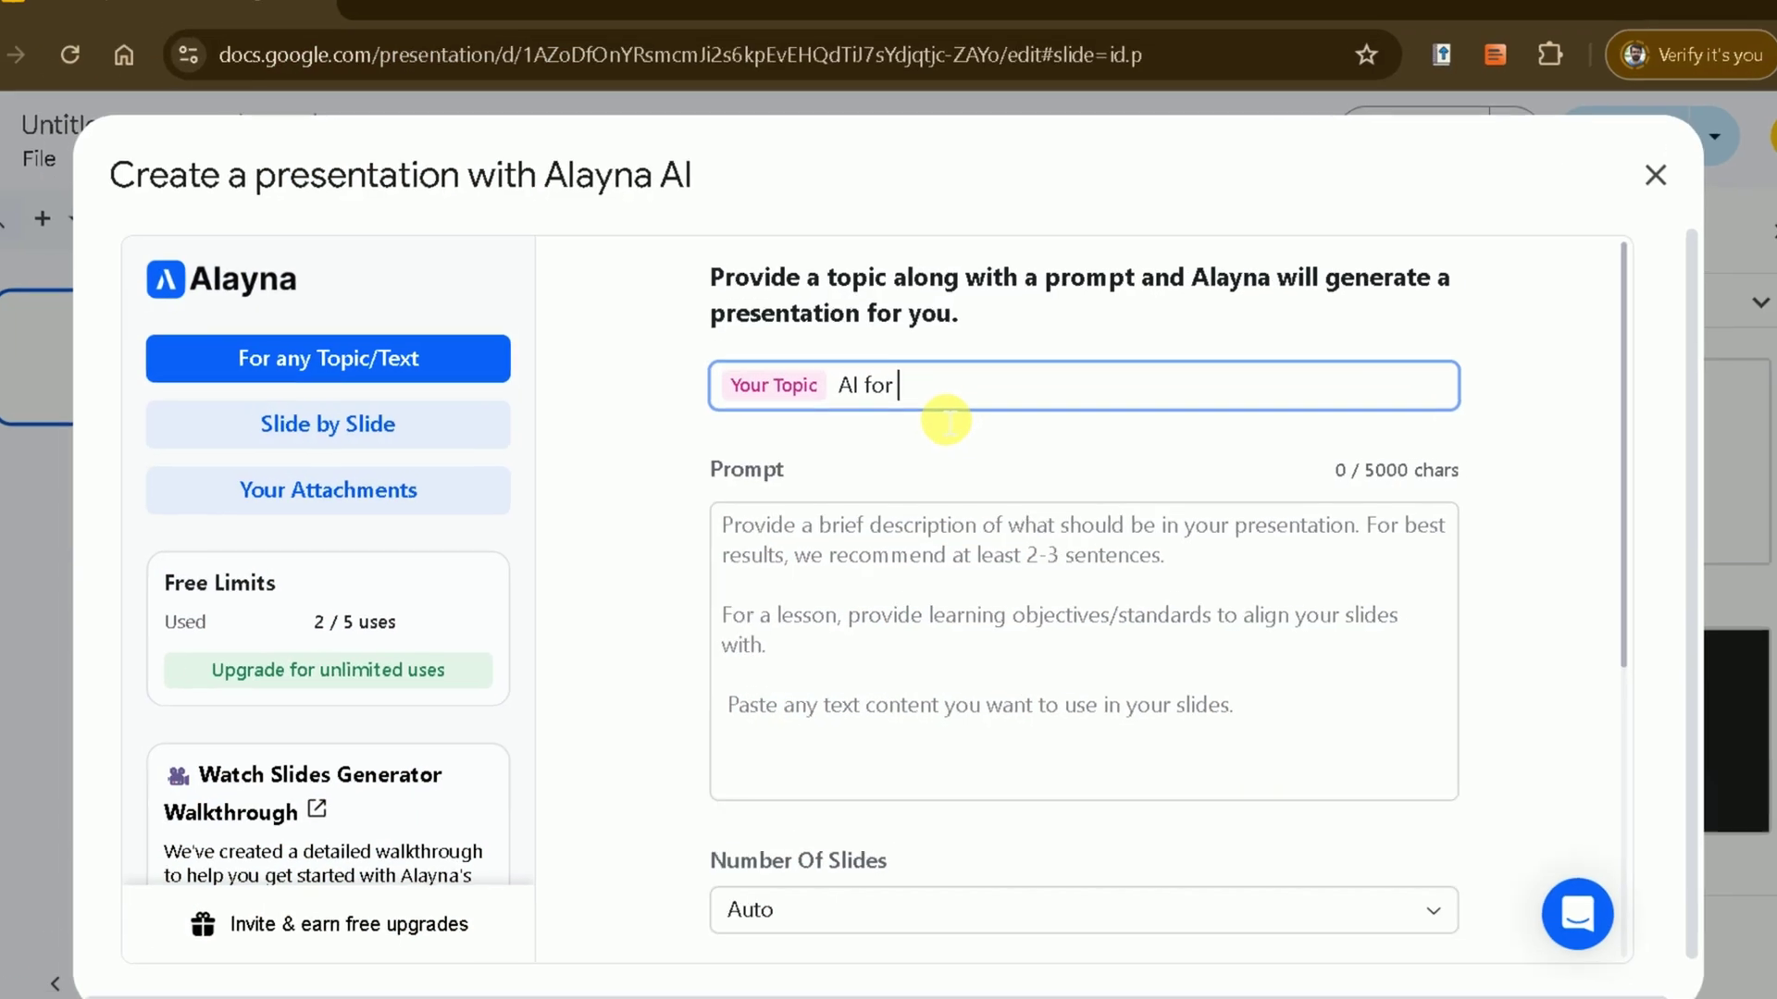
{"action": "type", "text": " Research"}
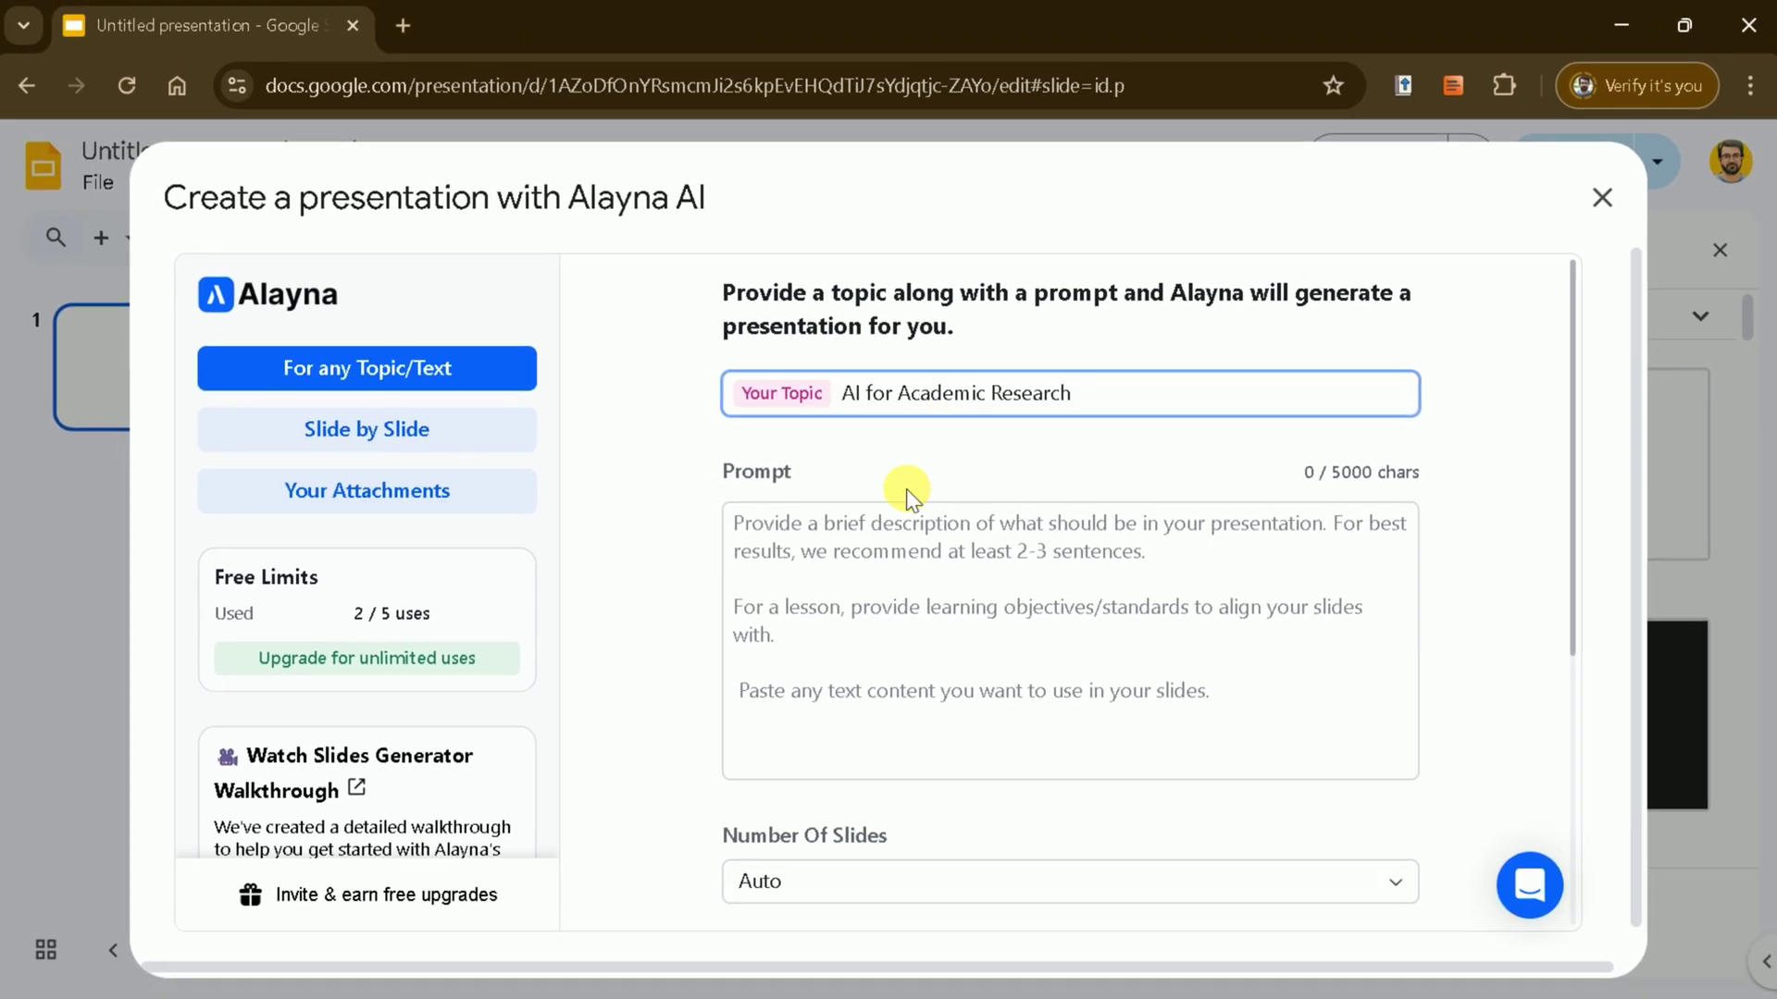
{"action": "left_click", "coordinate": [912, 525]}
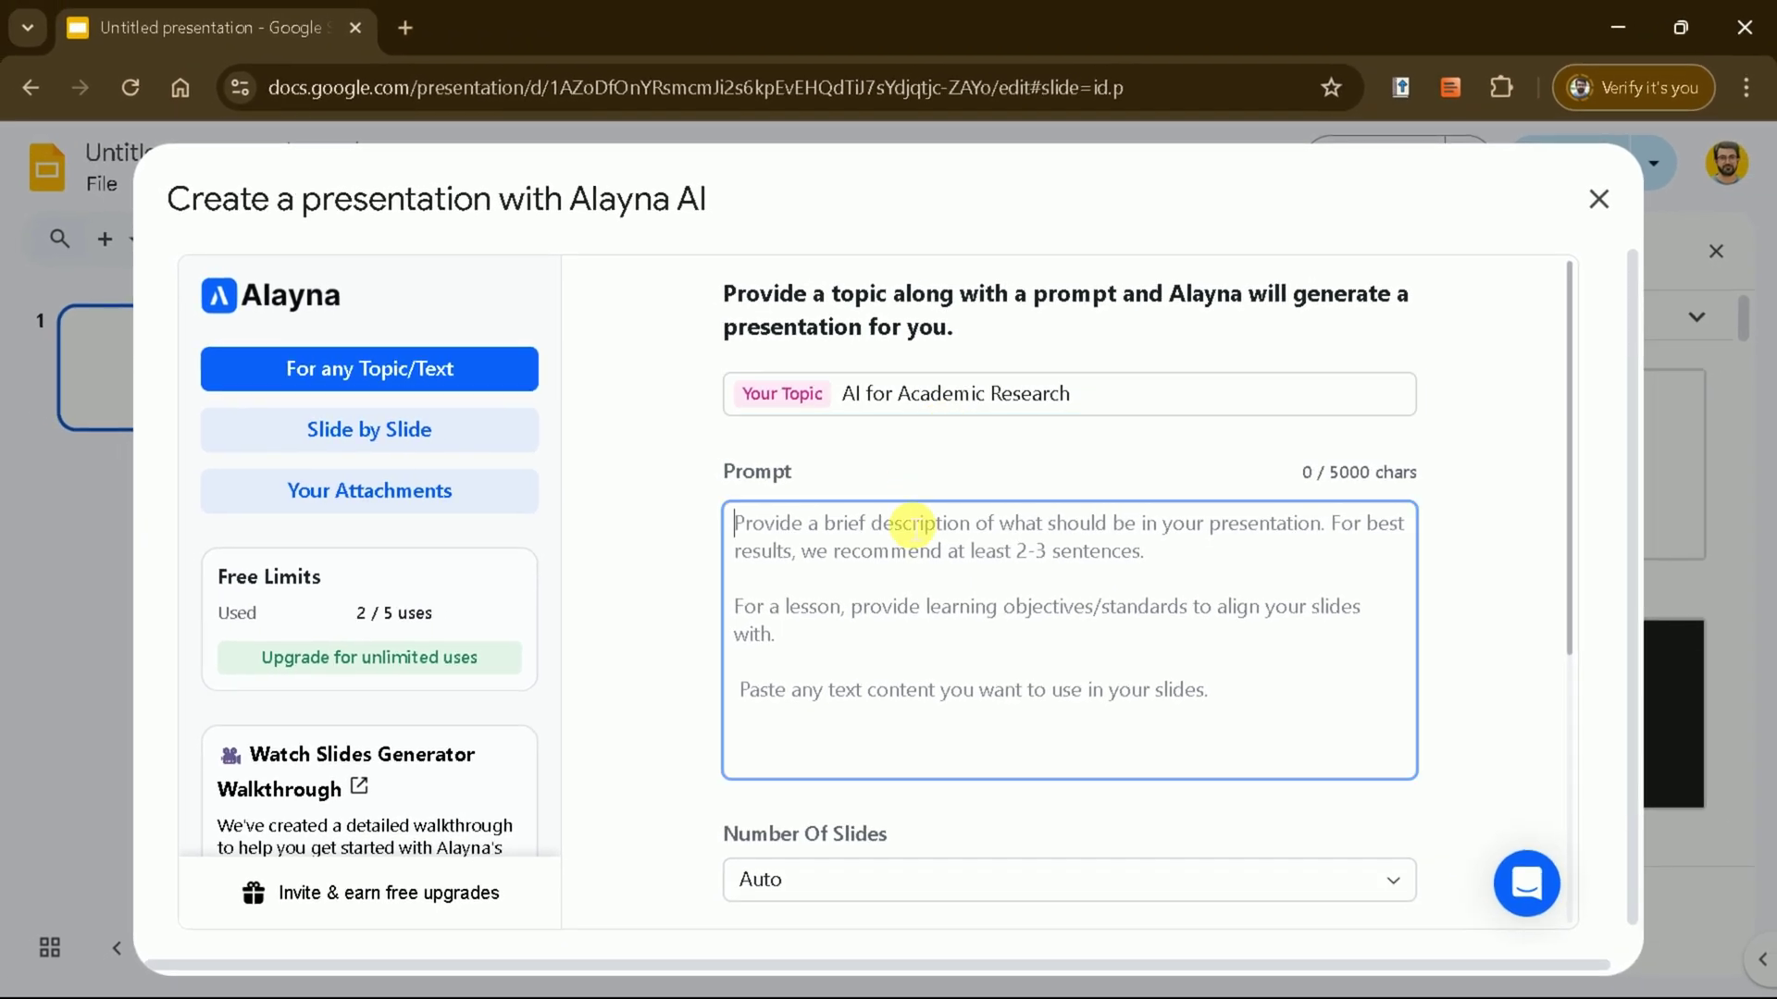
{"action": "type", "text": "For a lesson providing overview a"}
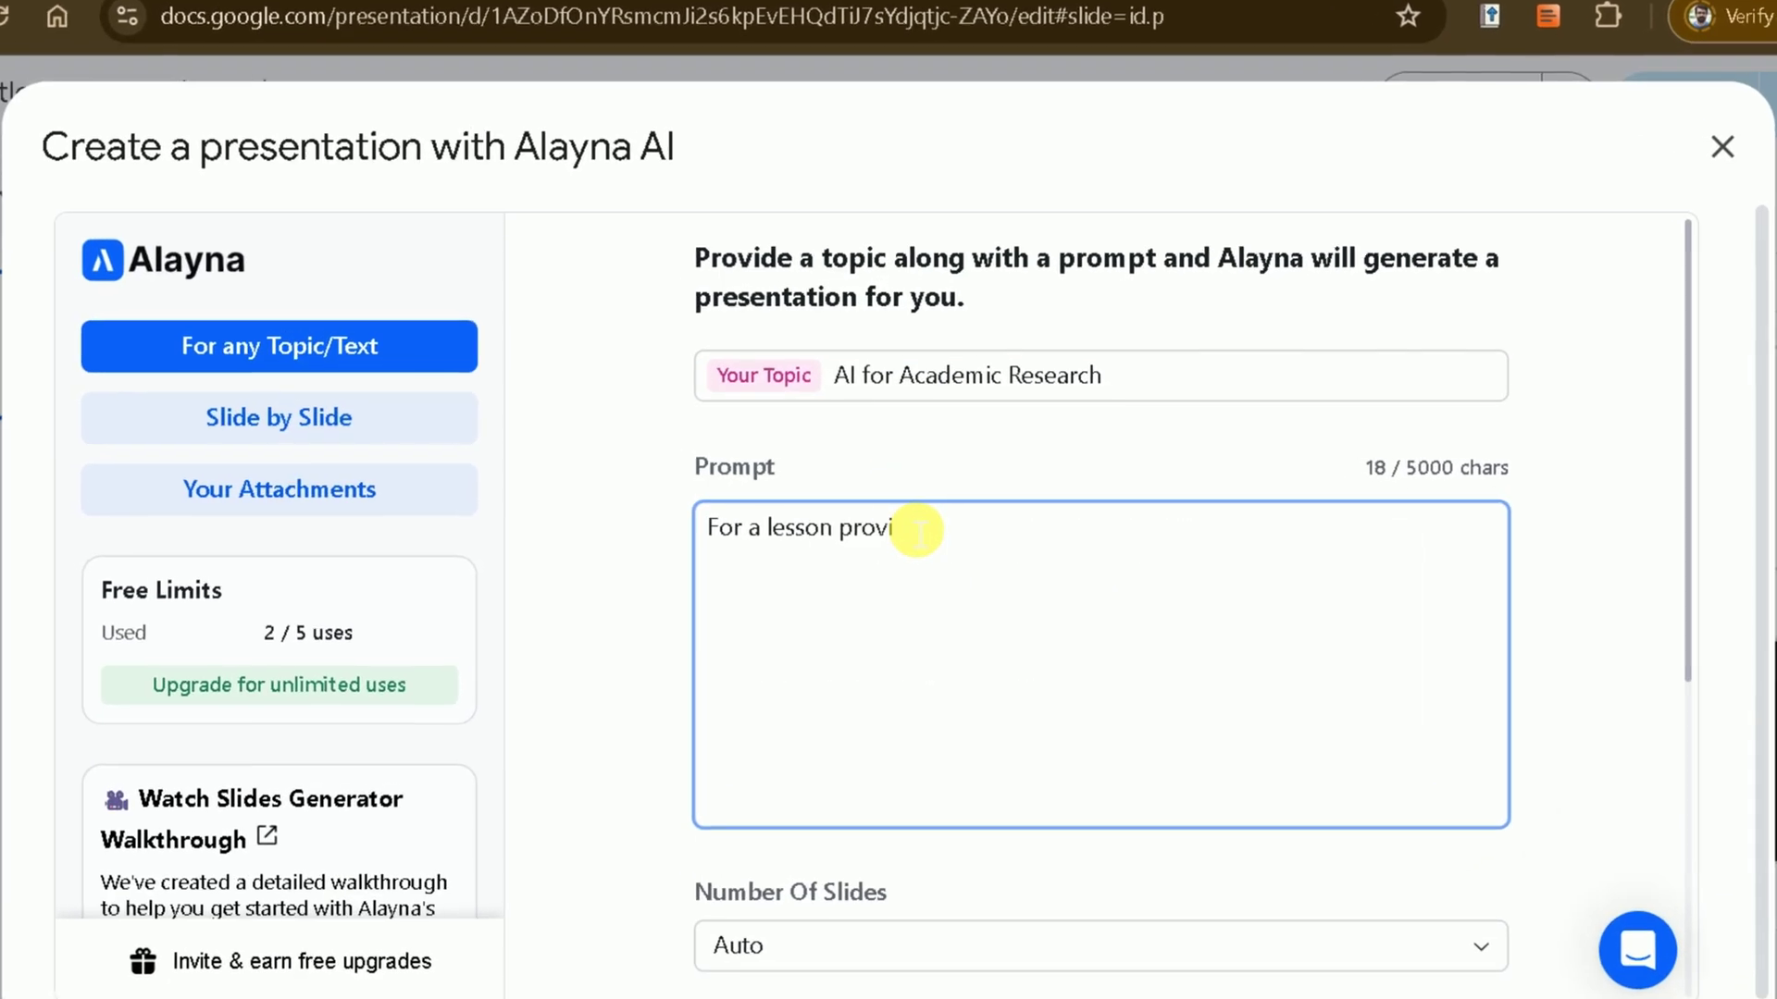
{"action": "type", "text": "round the topic."}
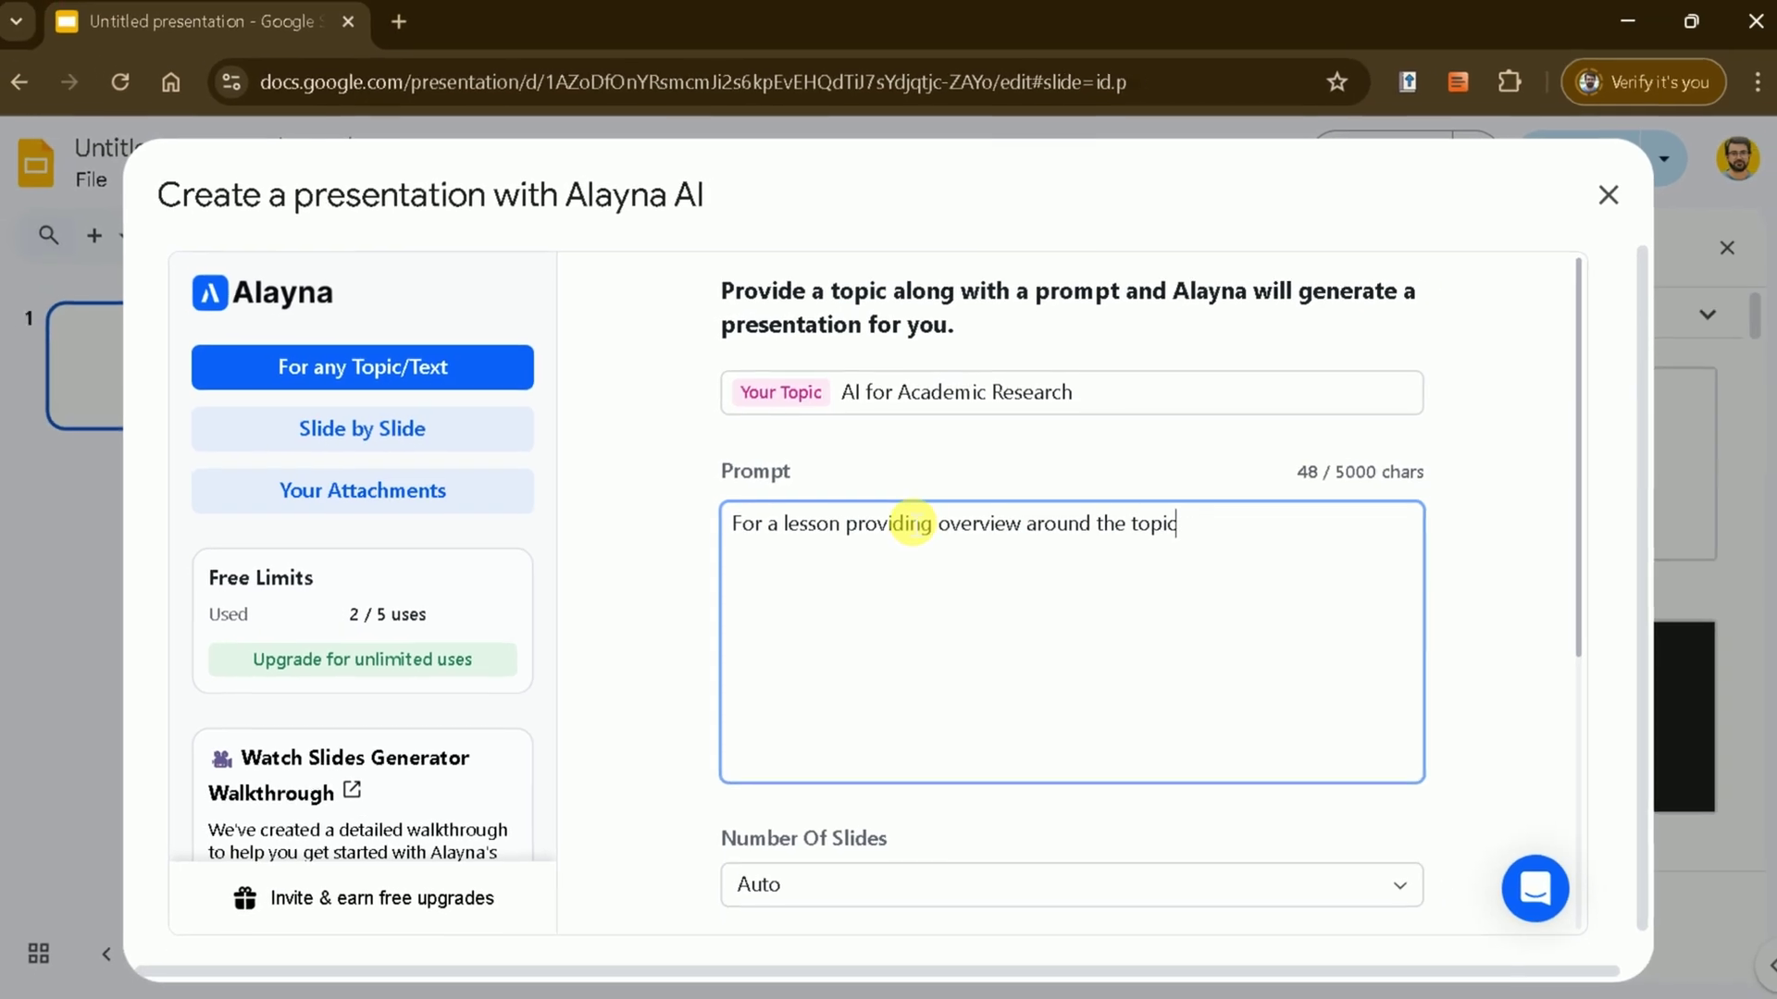
Keep Number Of Slides on Auto and set Target Grade Level to College/University
{"action": "scroll", "coordinate": [1223, 610], "scroll_direction": "down", "scroll_amount": 2}
{"action": "scroll", "coordinate": [1200, 597], "scroll_direction": "down", "scroll_amount": 2}
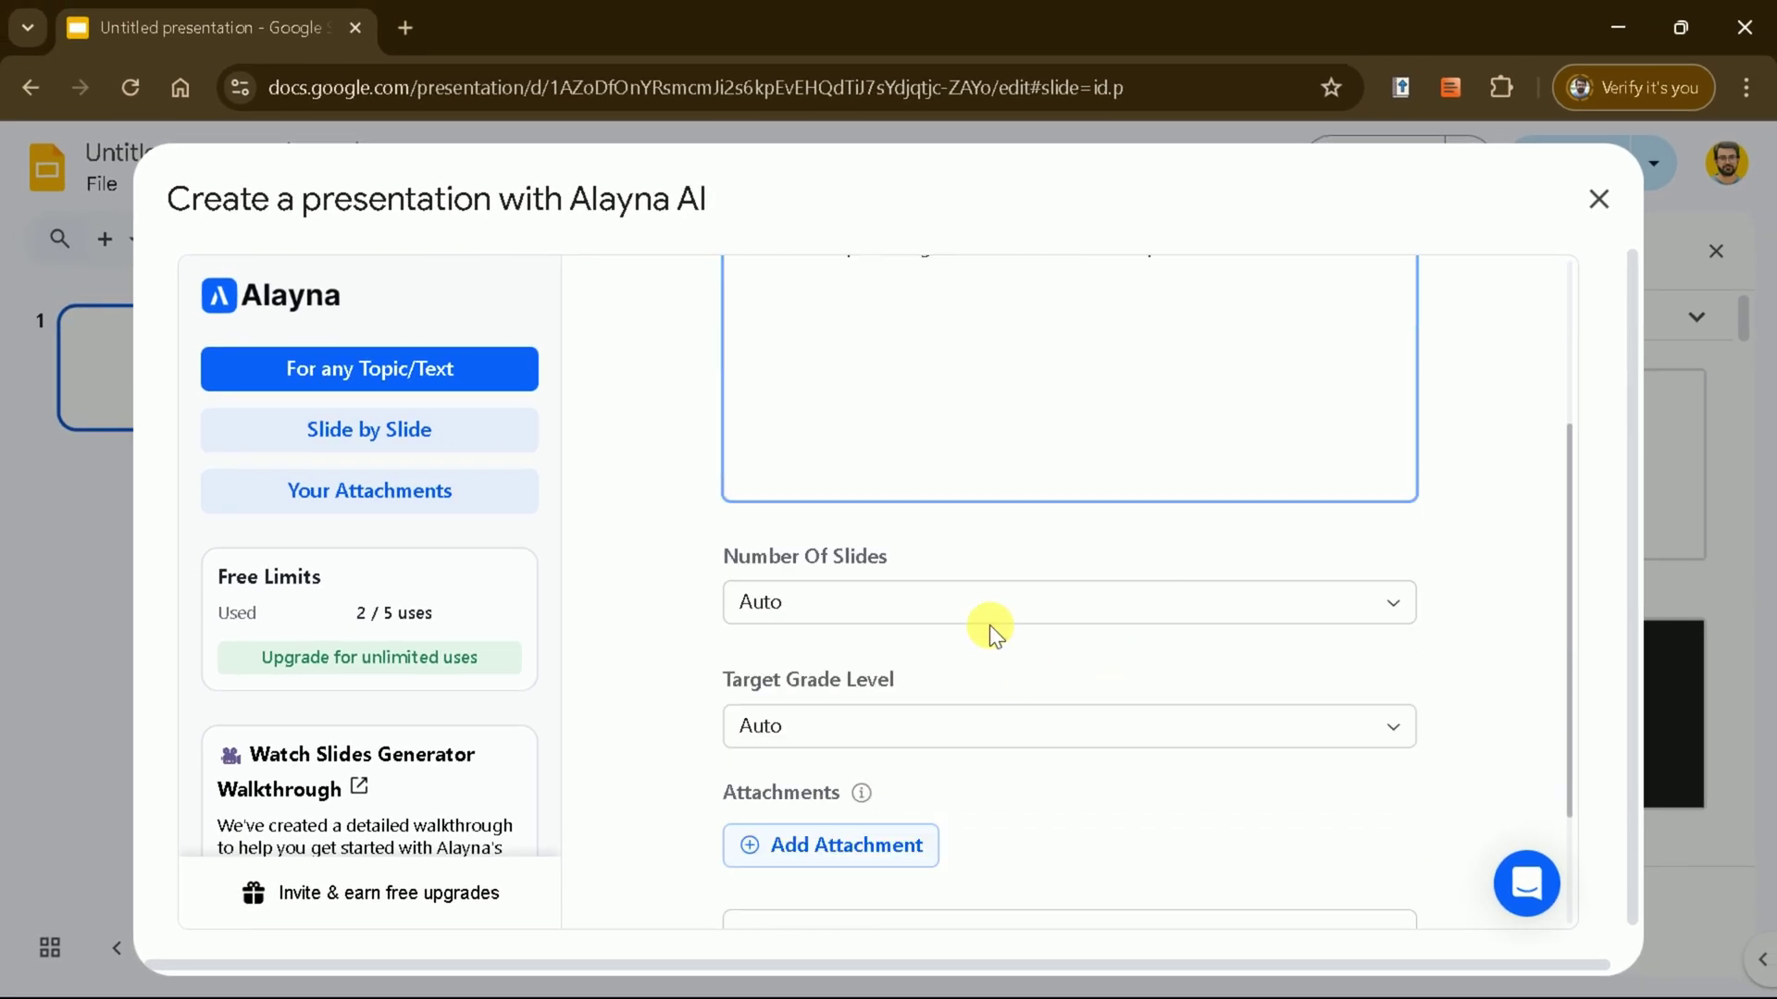
{"action": "left_click", "coordinate": [918, 602]}
{"action": "scroll", "coordinate": [864, 727], "scroll_direction": "down", "scroll_amount": 3}
{"action": "scroll", "coordinate": [869, 731], "scroll_direction": "up", "scroll_amount": 3}
{"action": "left_click", "coordinate": [888, 658]}
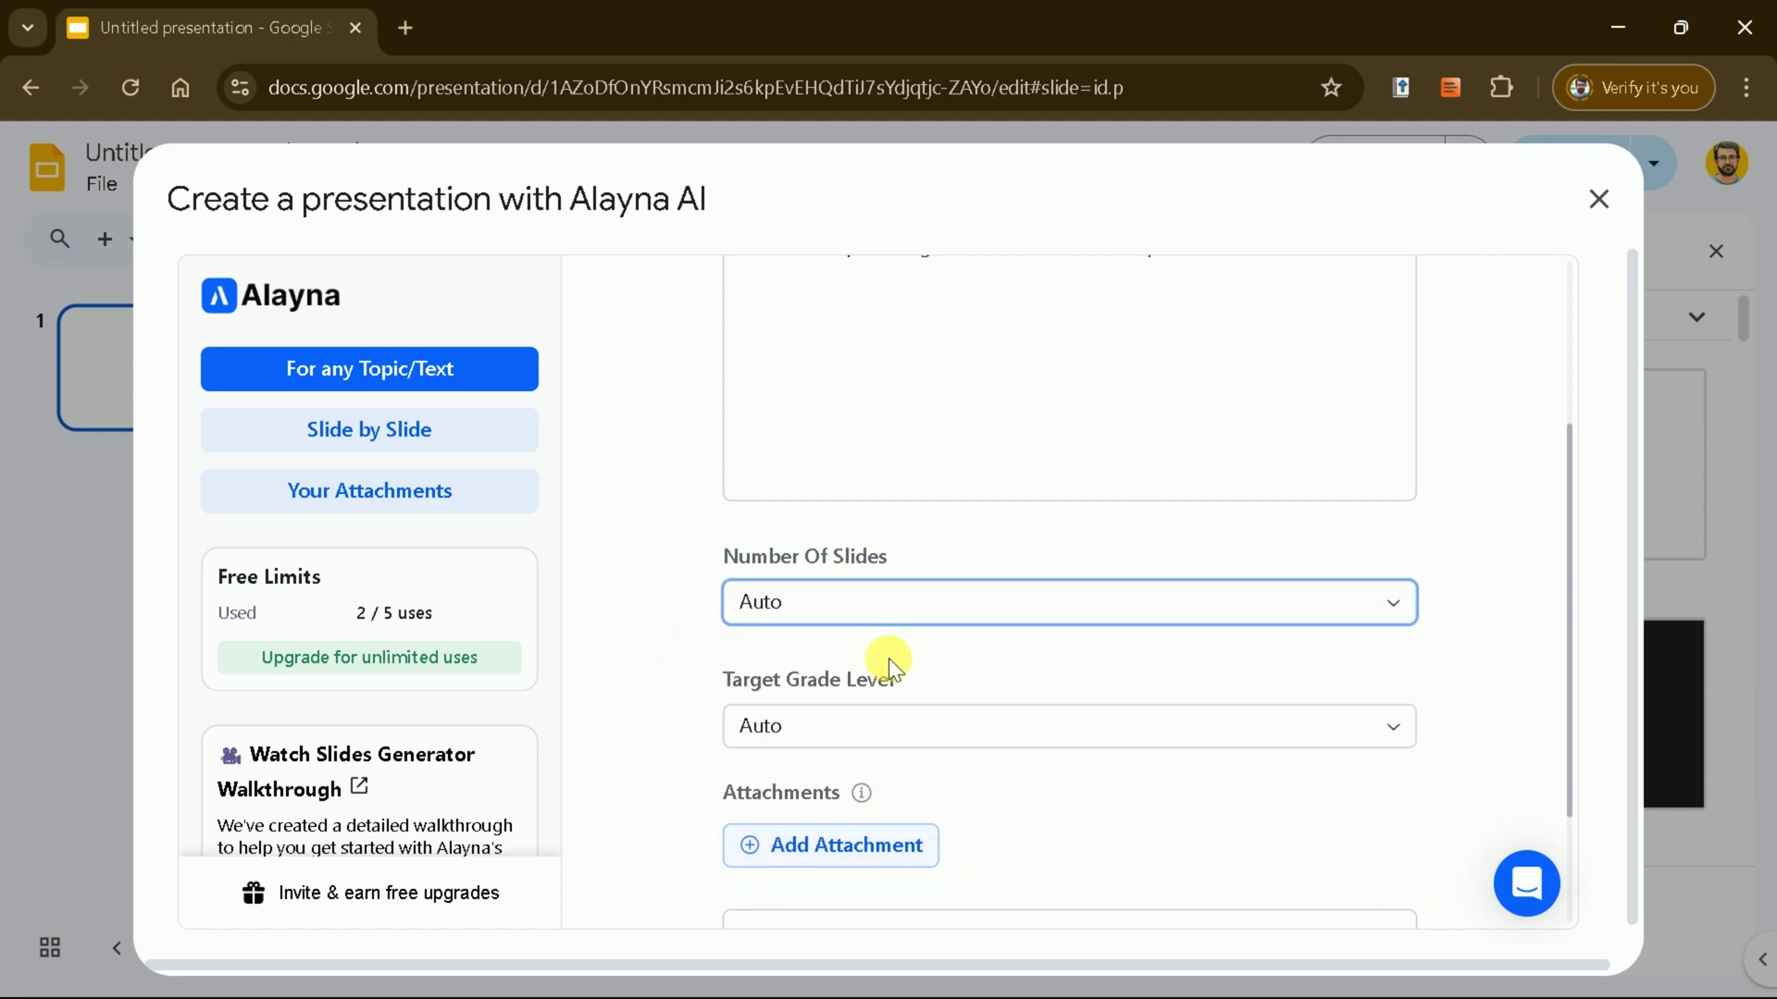
{"action": "scroll", "coordinate": [872, 636], "scroll_direction": "down", "scroll_amount": 2}
{"action": "left_click", "coordinate": [847, 587]}
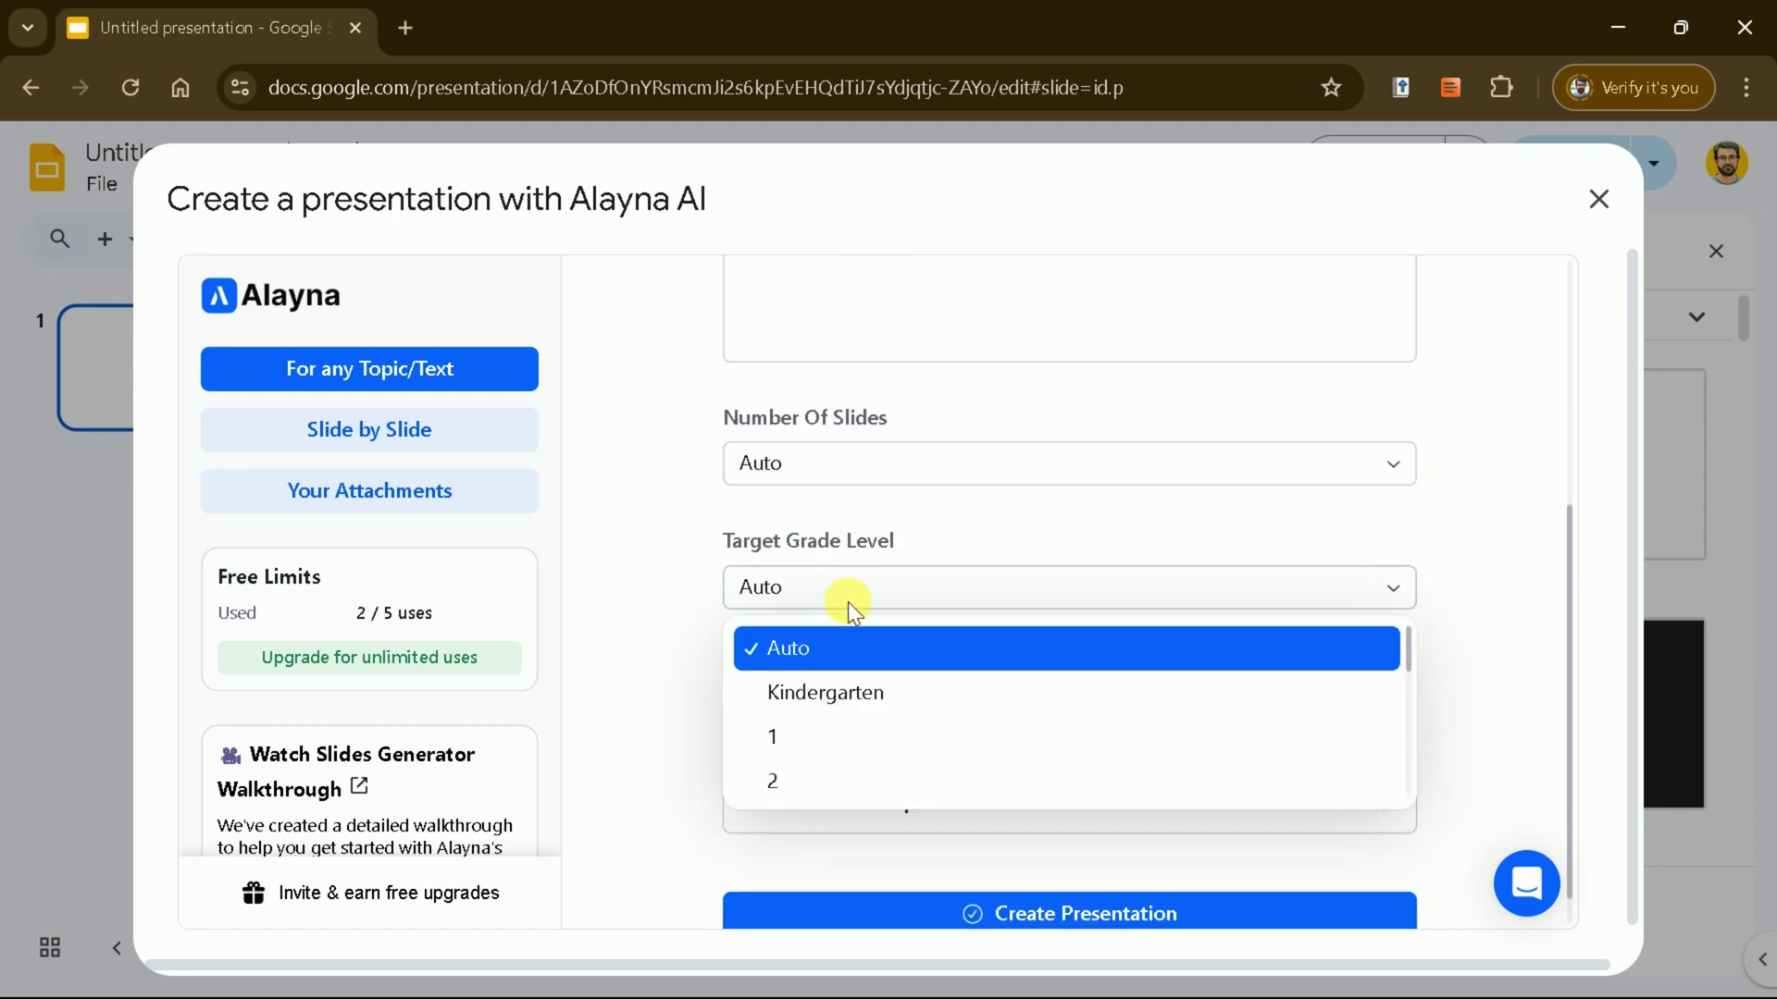
{"action": "scroll", "coordinate": [852, 724], "scroll_direction": "down", "scroll_amount": 3}
{"action": "scroll", "coordinate": [851, 720], "scroll_direction": "down", "scroll_amount": 3}
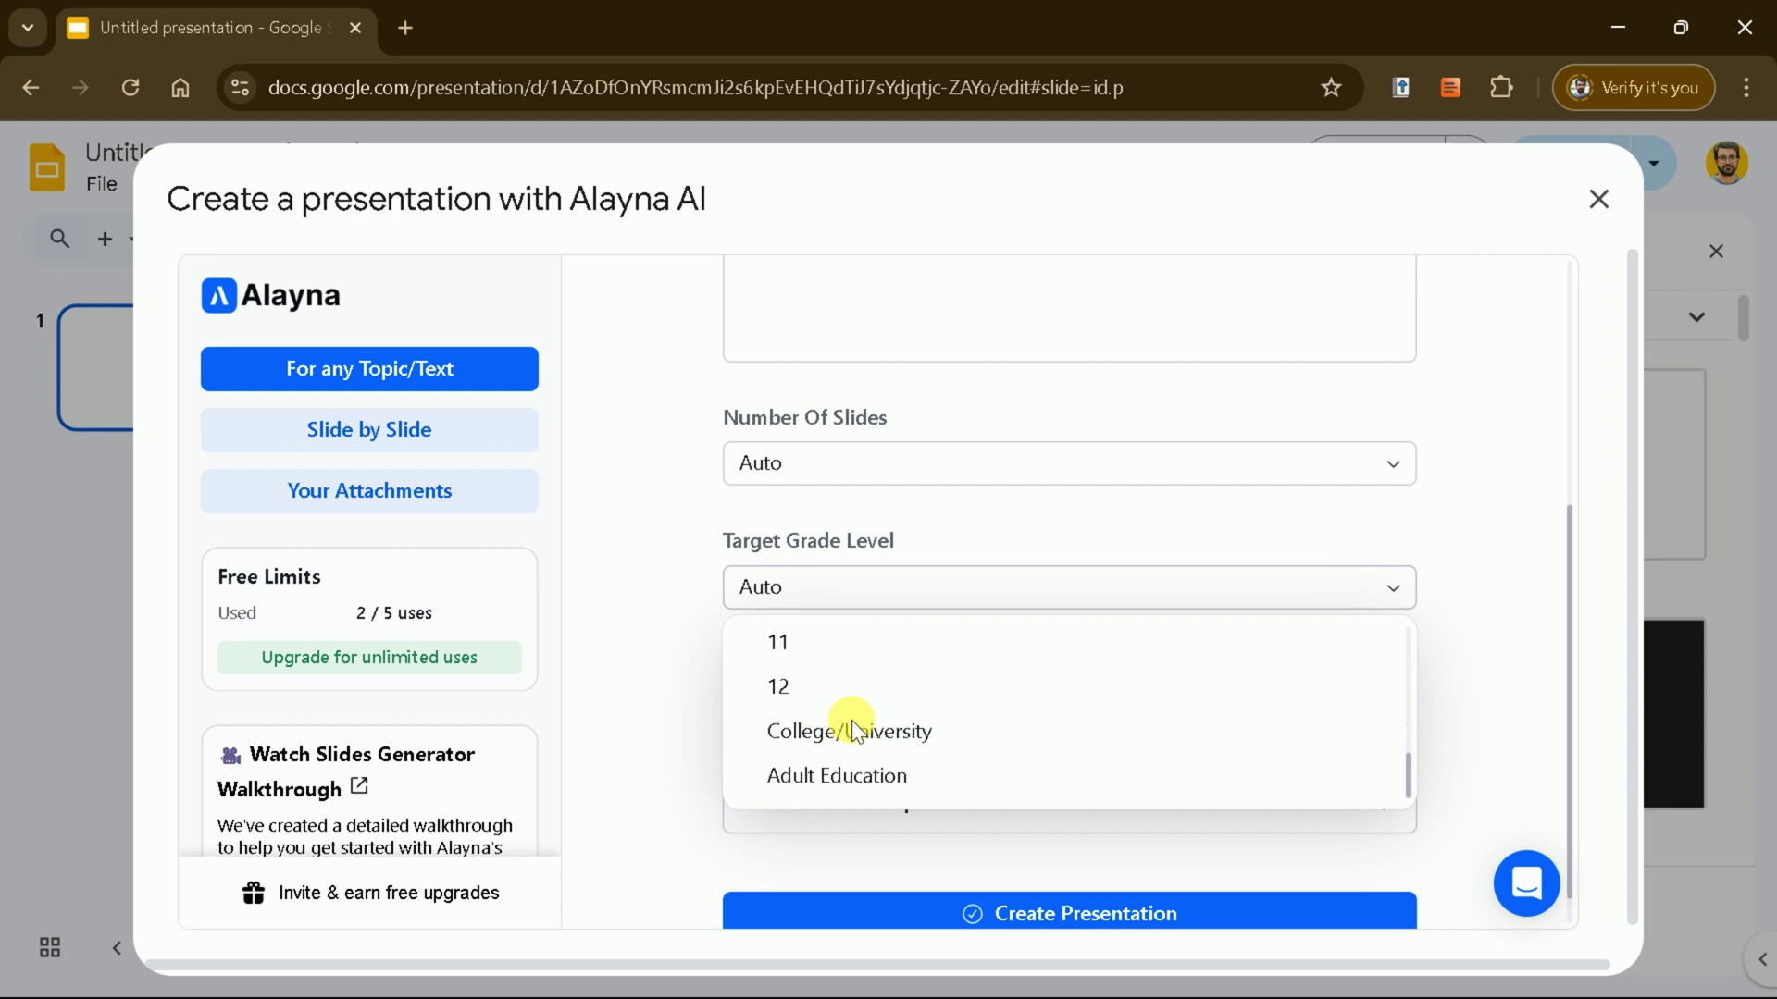
{"action": "left_click", "coordinate": [870, 740]}
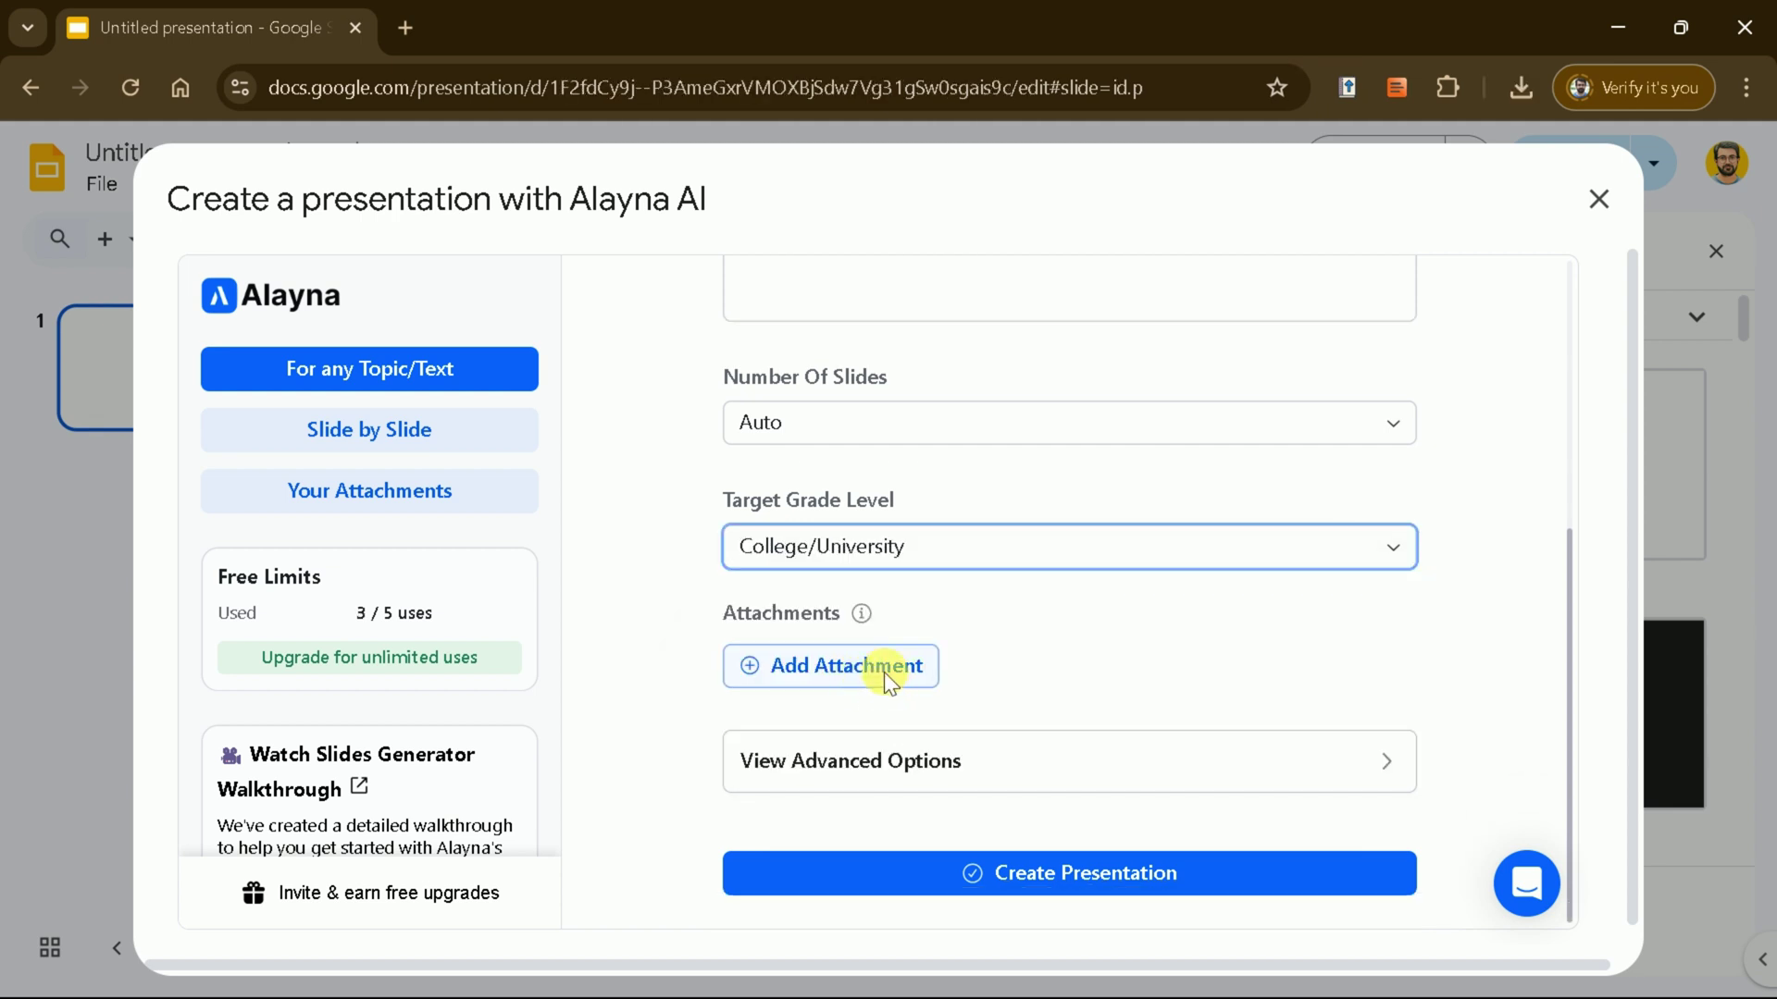
Check the Add Attachment choices, then expand the Alayna form's advanced options
{"action": "left_click", "coordinate": [879, 670]}
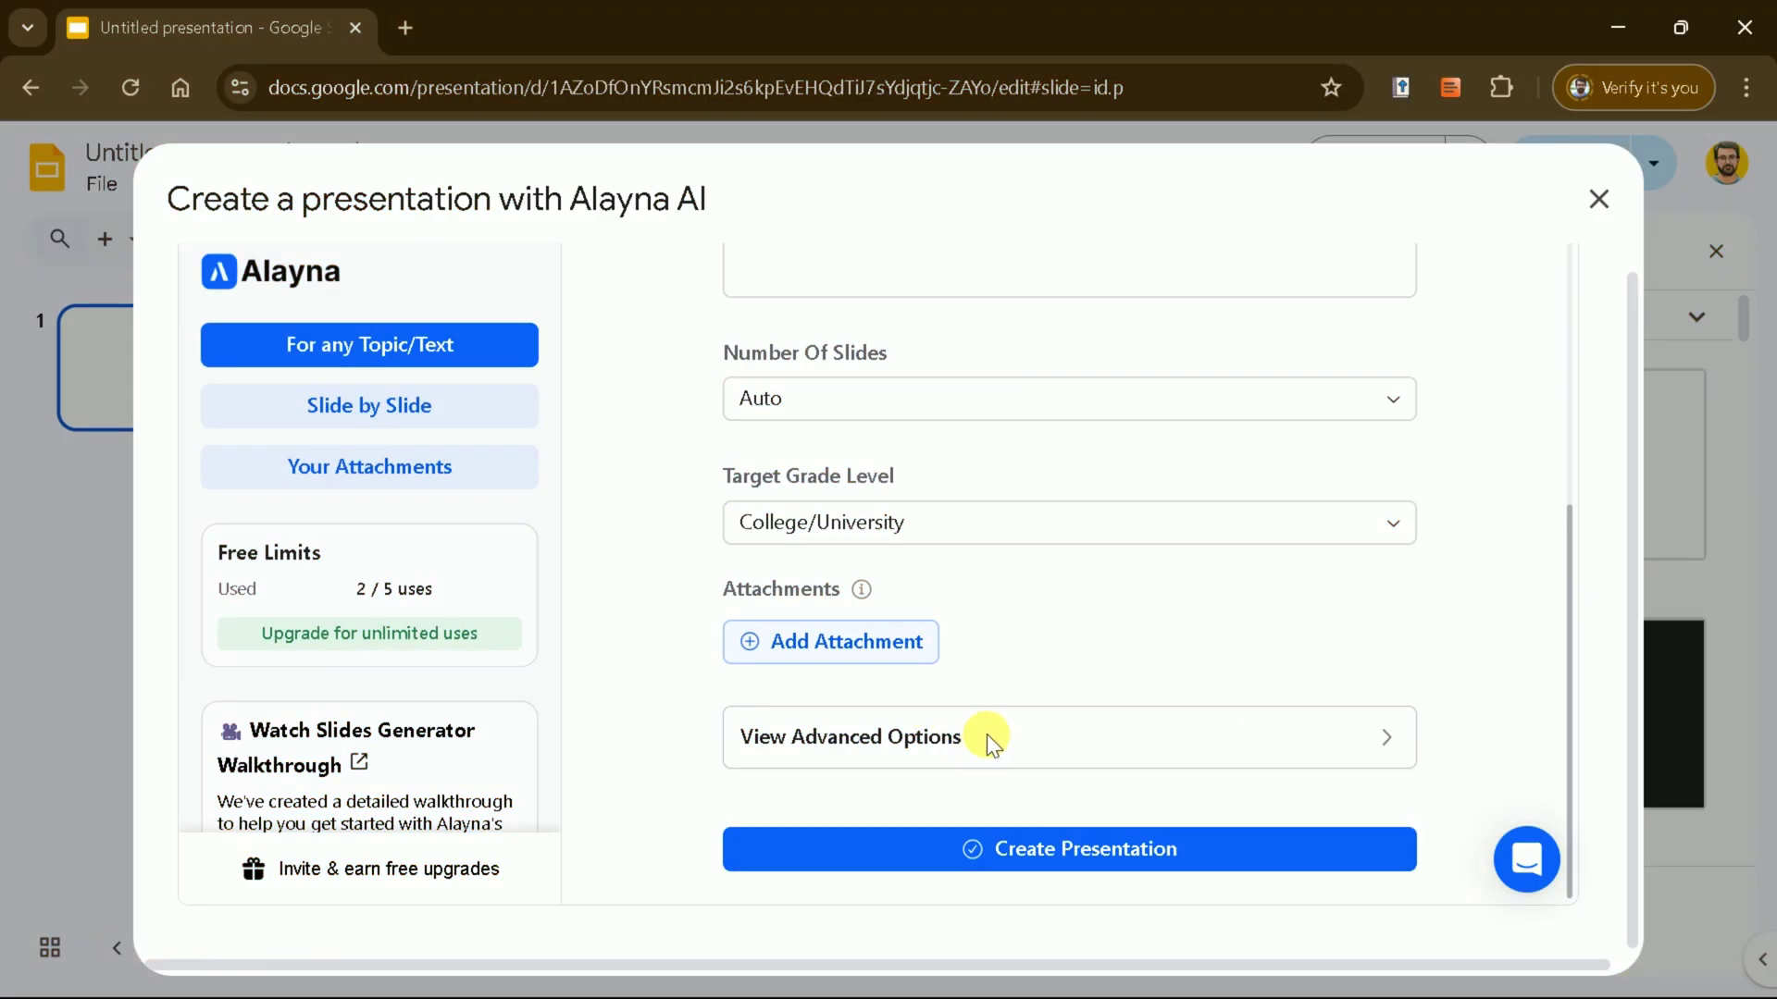
{"action": "left_click", "coordinate": [984, 737]}
{"action": "scroll", "coordinate": [722, 601], "scroll_direction": "down", "scroll_amount": 2}
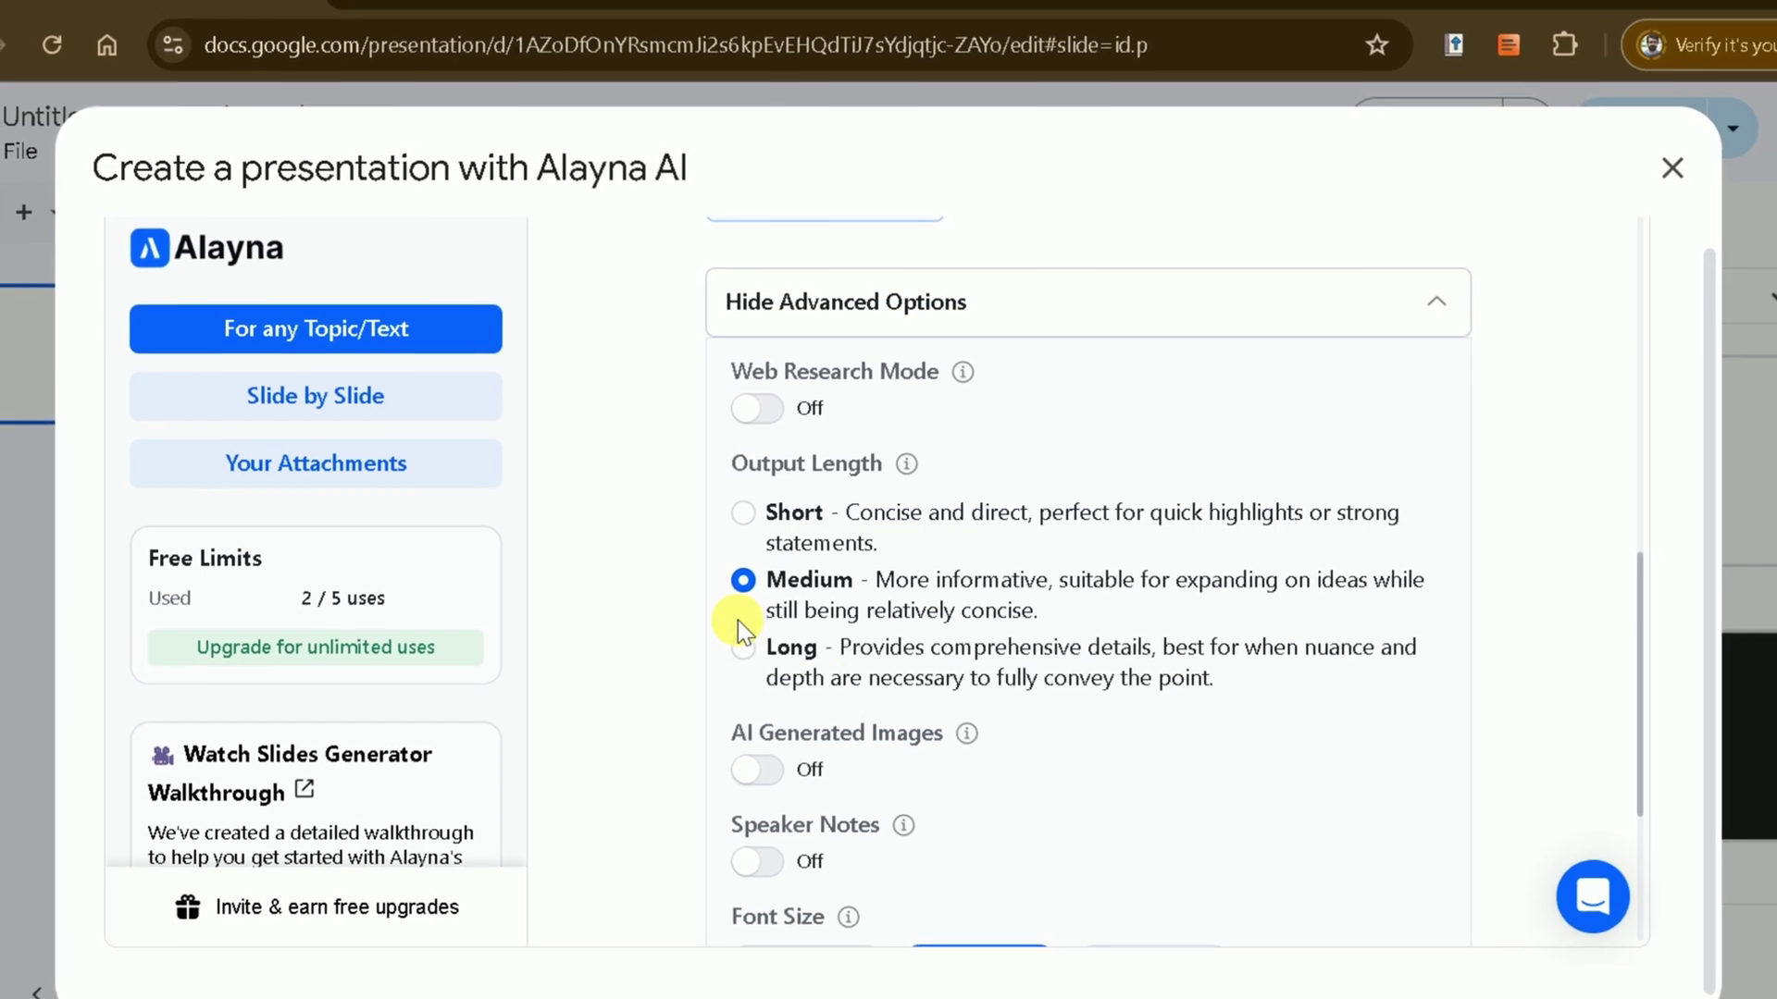
Set output length to Medium, turn on speaker notes, and choose Medium font size
{"action": "left_click", "coordinate": [755, 635]}
{"action": "left_click", "coordinate": [749, 581]}
{"action": "left_click", "coordinate": [750, 530]}
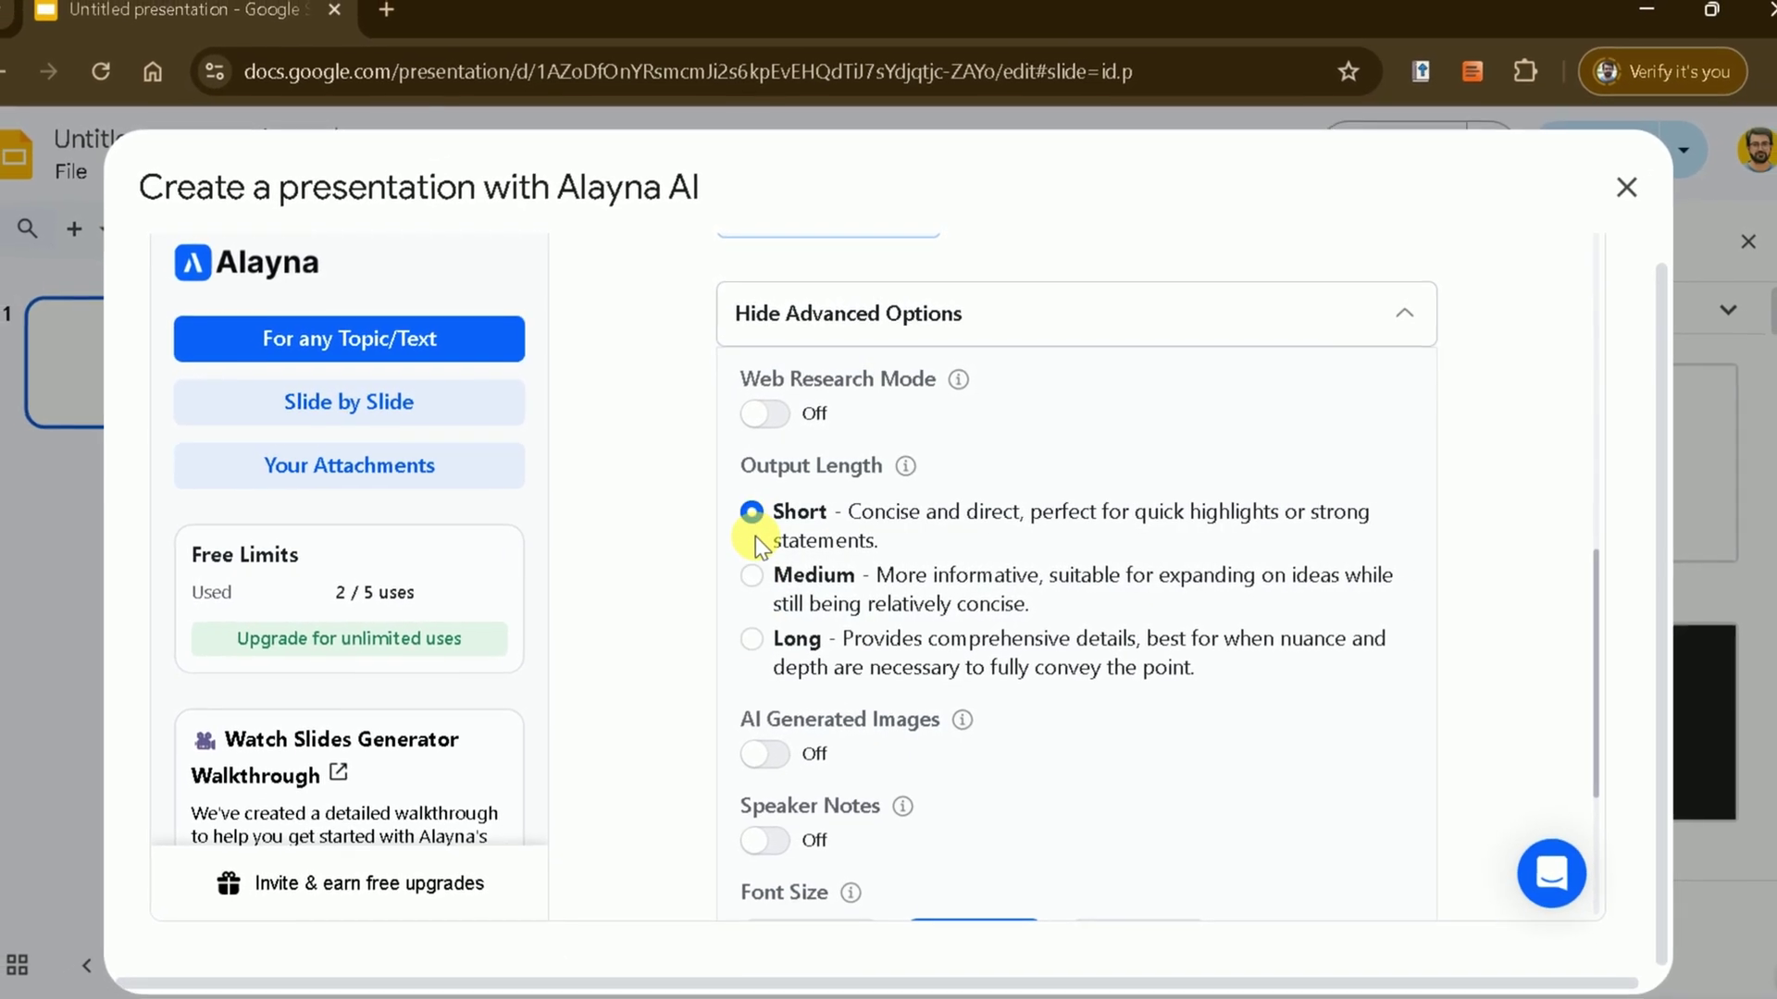
{"action": "left_click", "coordinate": [752, 578]}
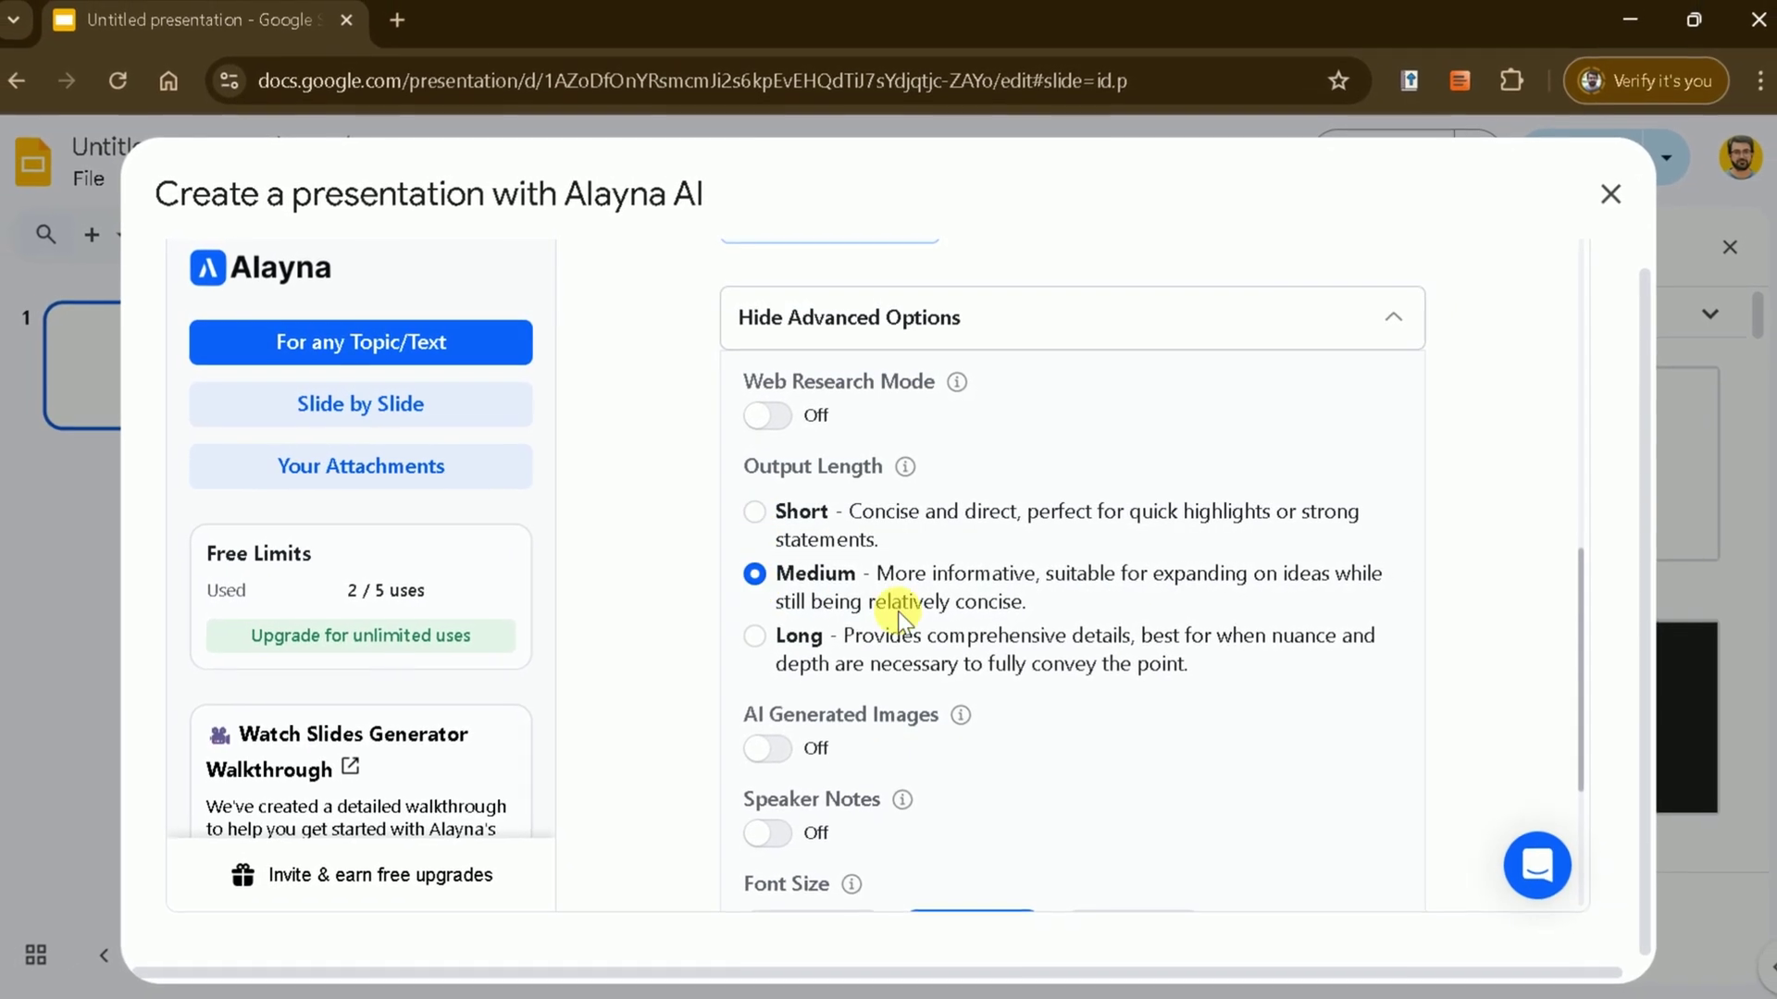
{"action": "scroll", "coordinate": [890, 608], "scroll_direction": "down", "scroll_amount": 2}
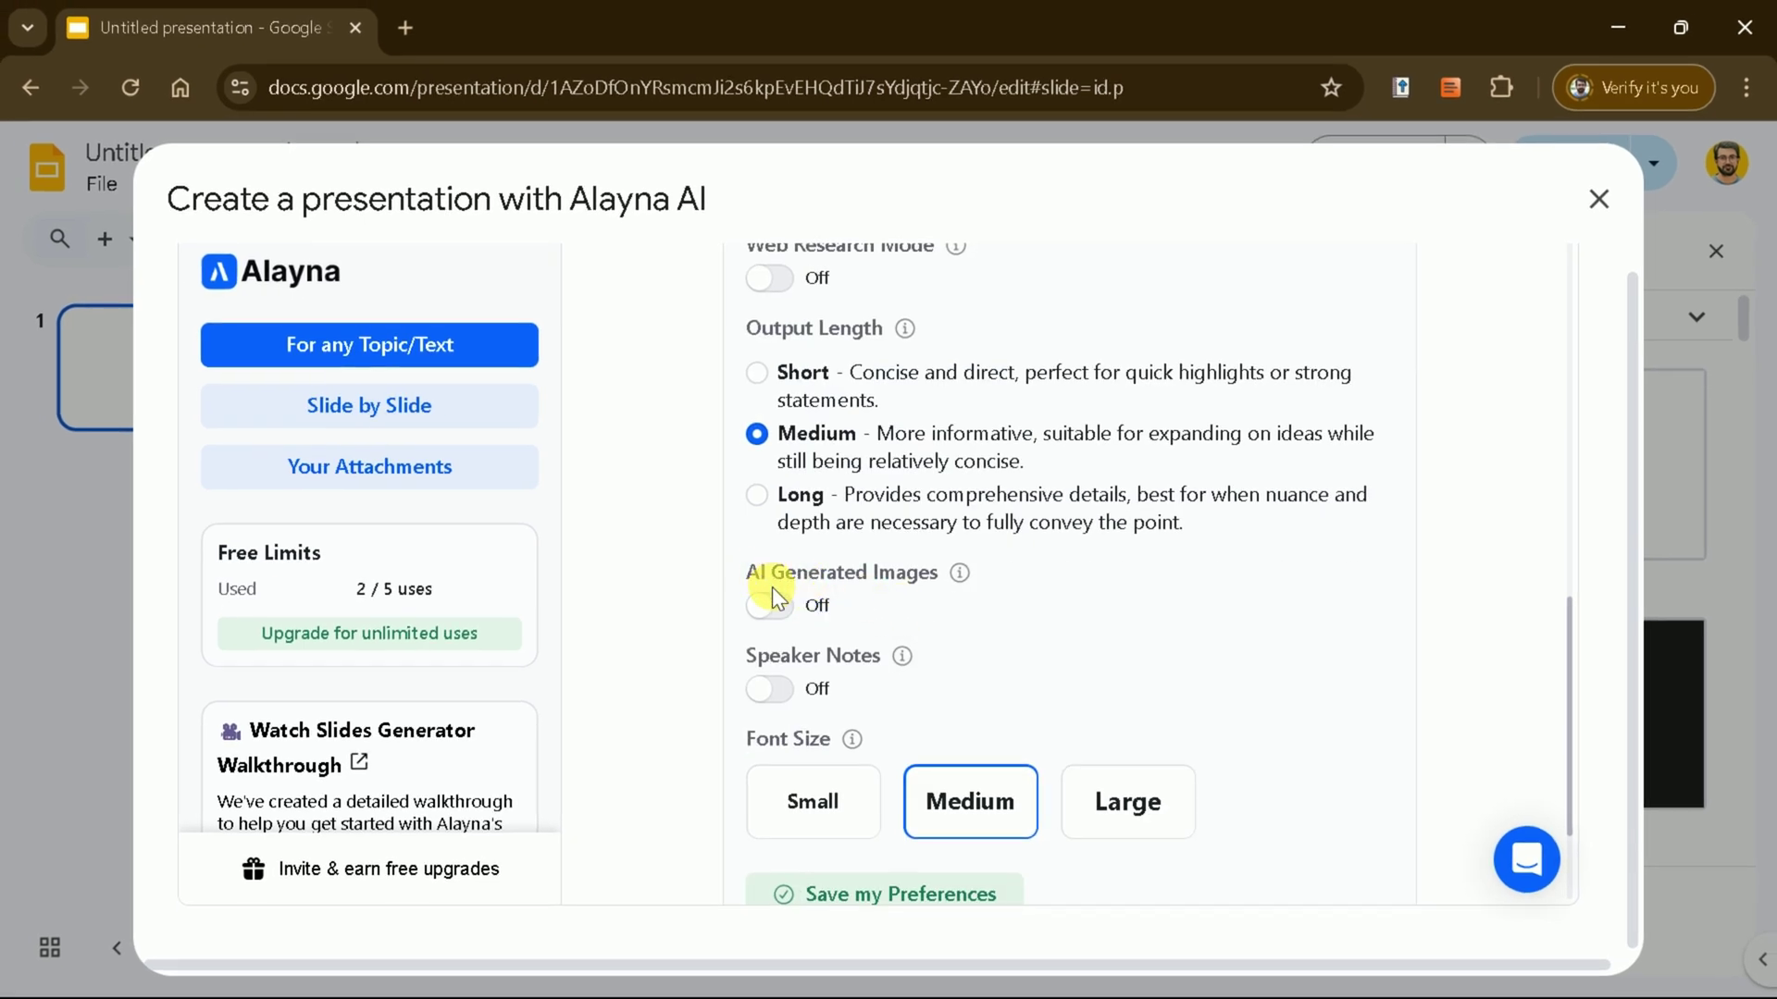
{"action": "scroll", "coordinate": [866, 644], "scroll_direction": "down", "scroll_amount": 2}
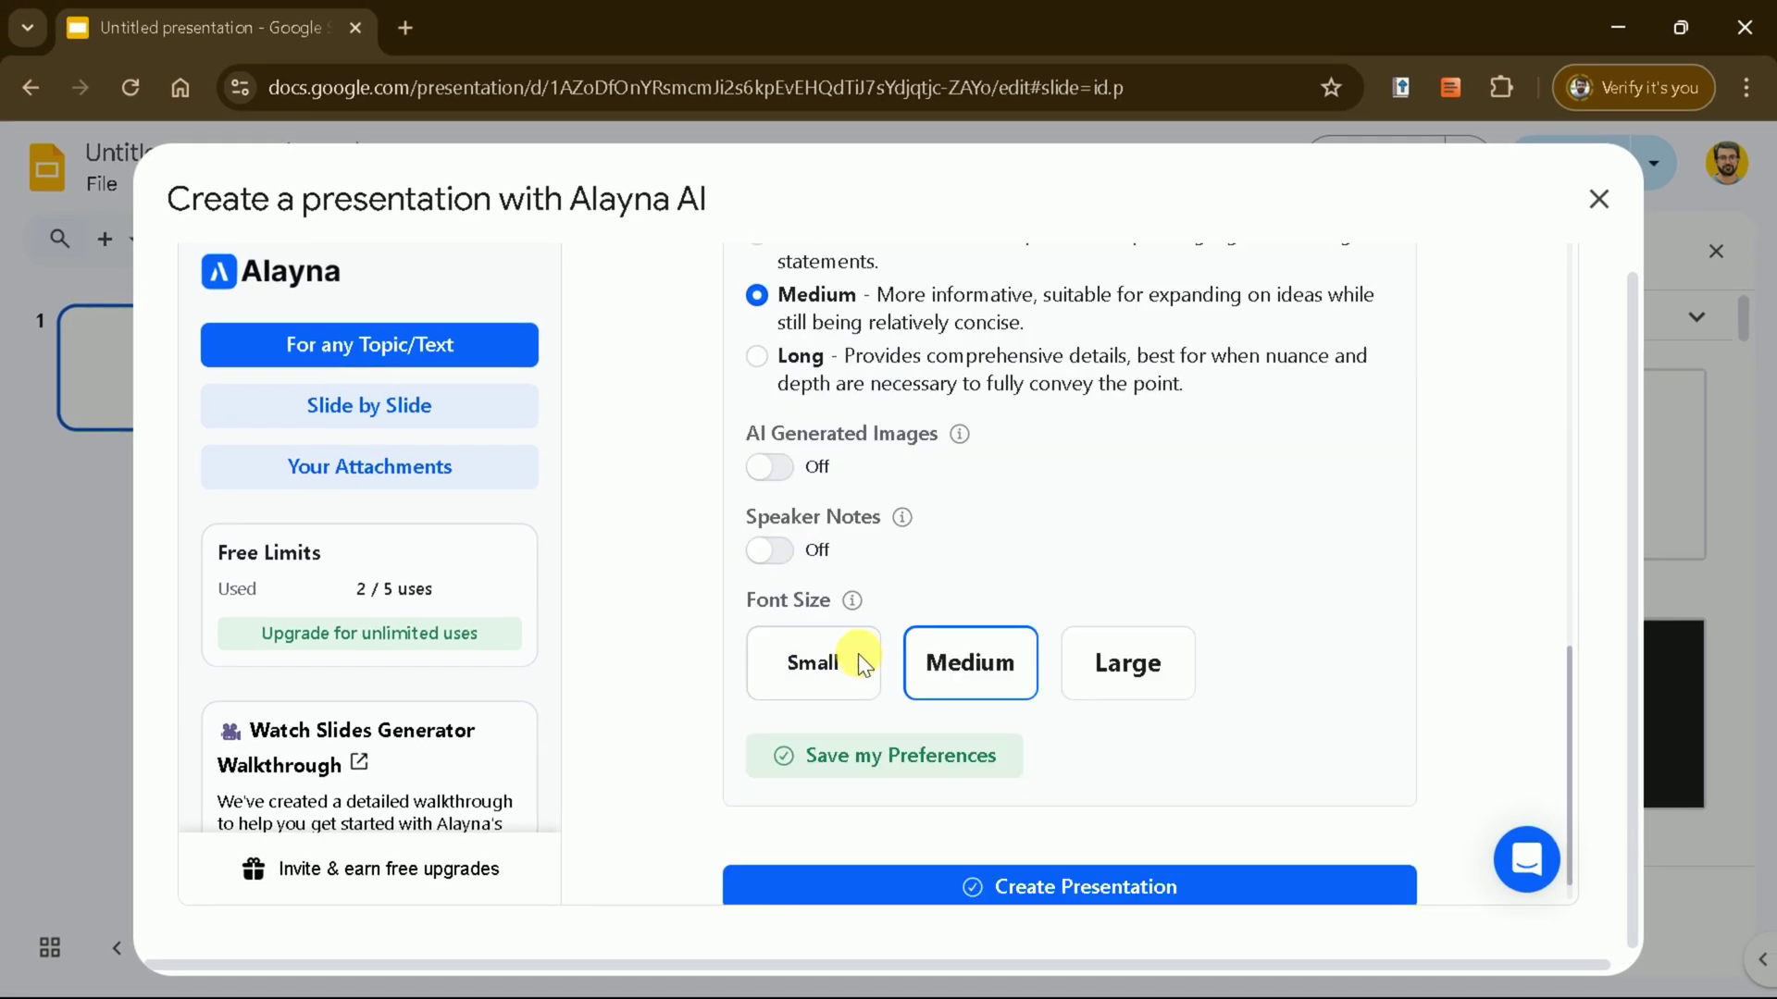
{"action": "left_click", "coordinate": [780, 550]}
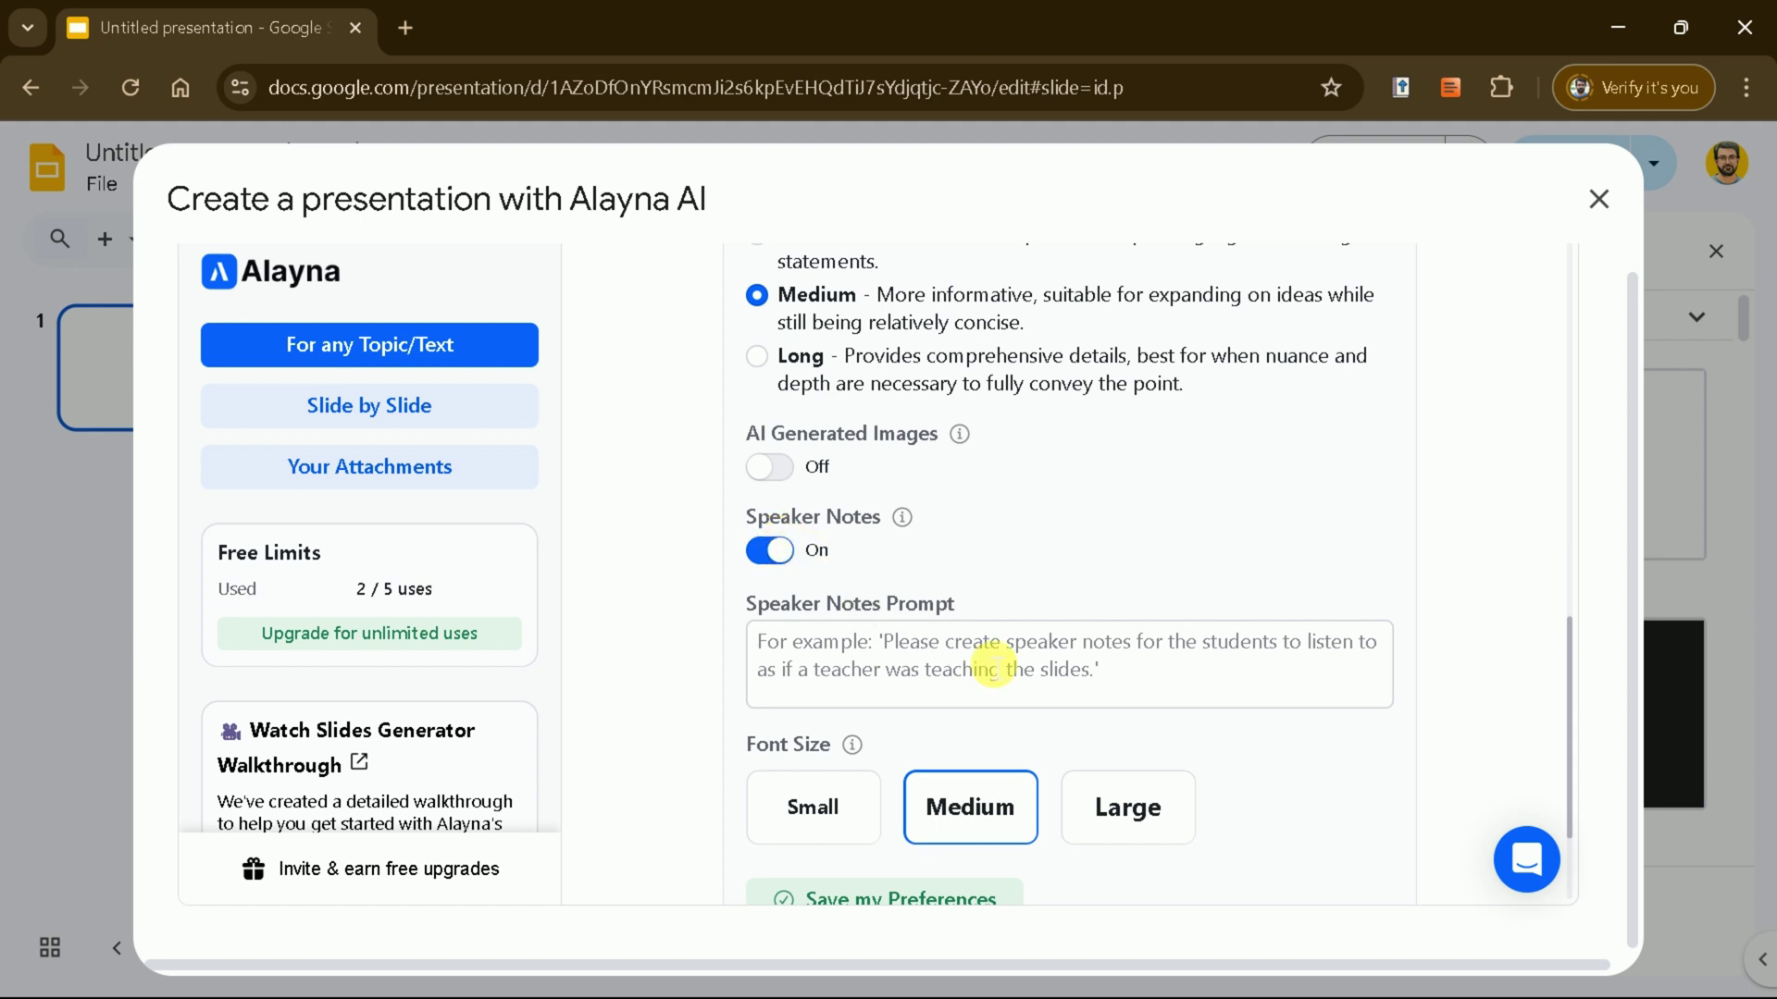
{"action": "scroll", "coordinate": [875, 620], "scroll_direction": "down", "scroll_amount": 2}
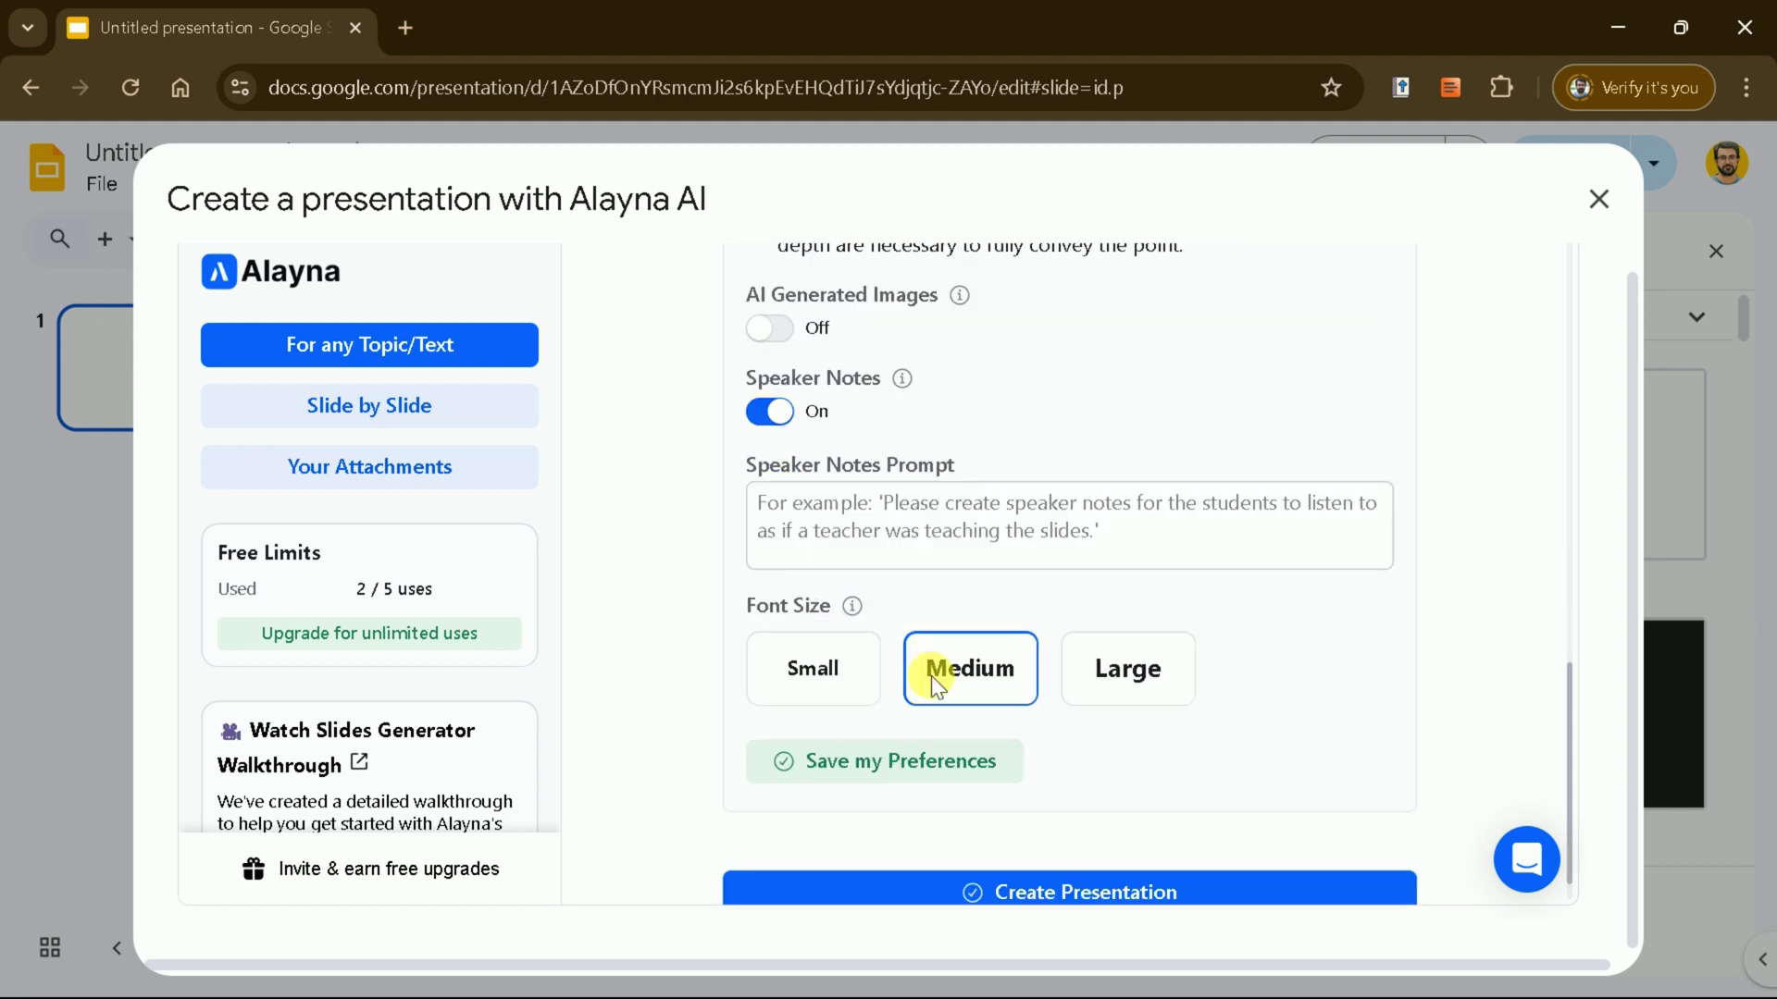
{"action": "left_click", "coordinate": [936, 686]}
{"action": "key", "text": "Right"}
{"action": "scroll", "coordinate": [1000, 740], "scroll_direction": "down", "scroll_amount": 1}
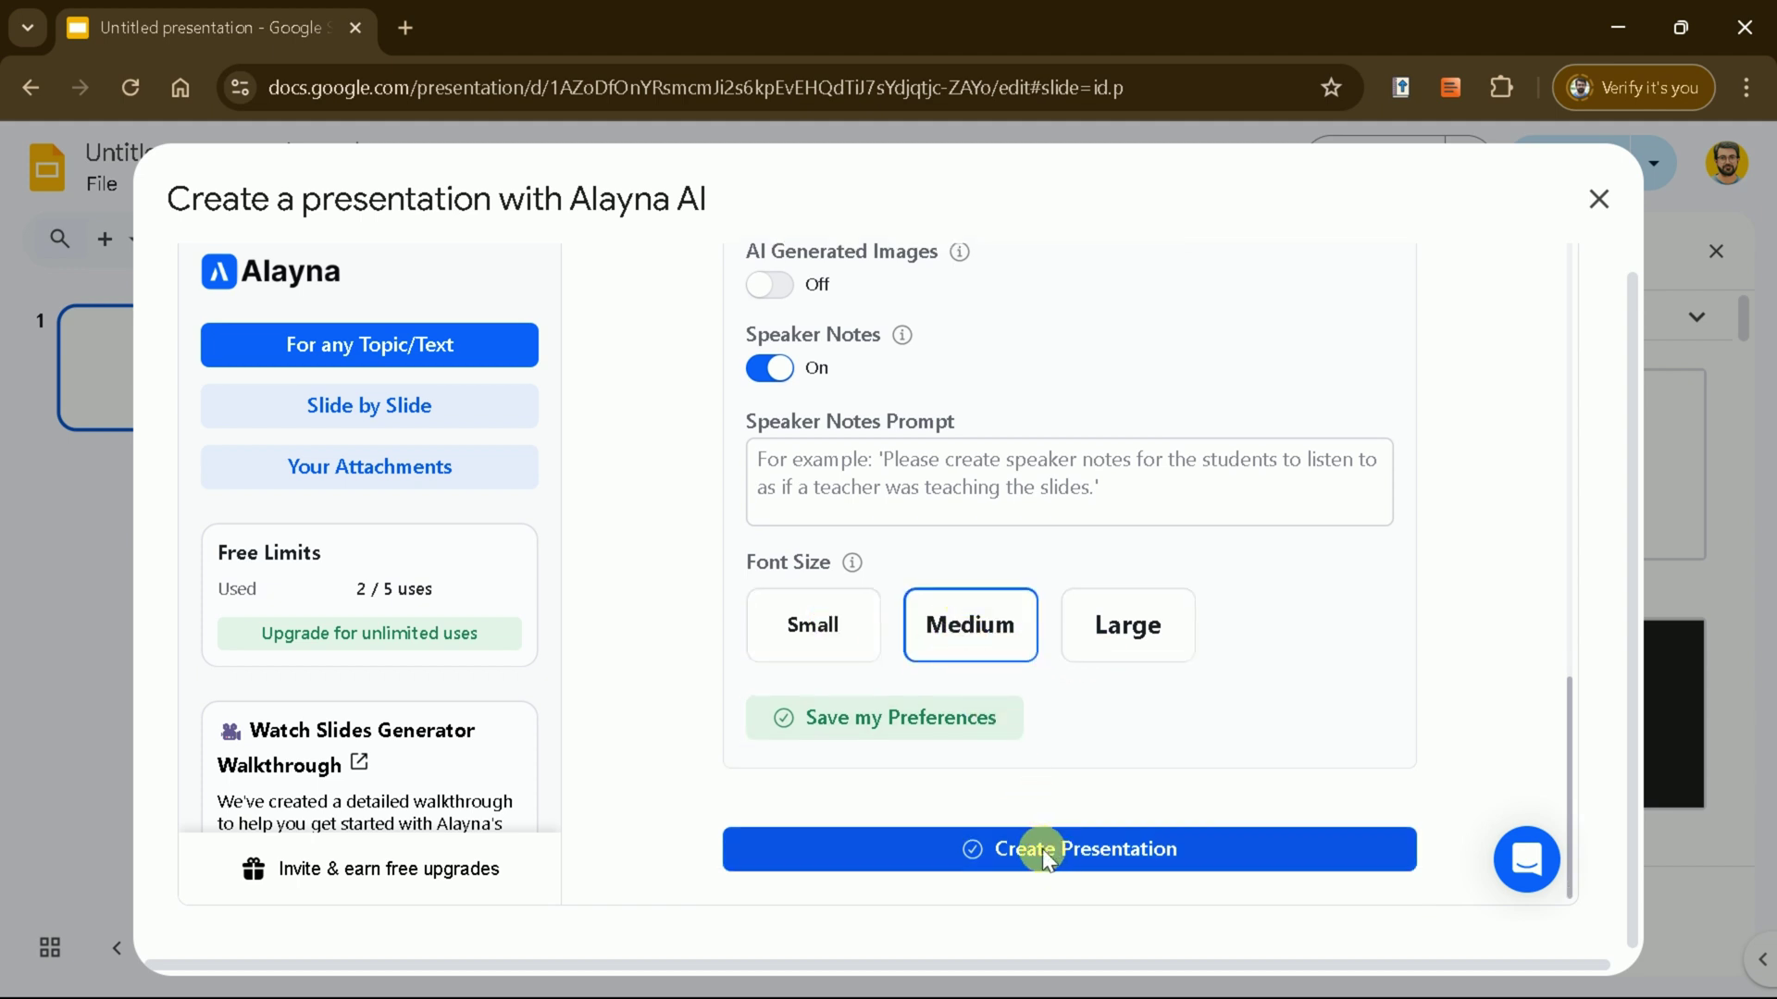
Filter themes by Learning, pick Crayon Canvas, and generate the deck
{"action": "left_click", "coordinate": [1047, 849]}
{"action": "scroll", "coordinate": [921, 563], "scroll_direction": "down", "scroll_amount": 10}
{"action": "scroll", "coordinate": [991, 654], "scroll_direction": "up", "scroll_amount": 10}
{"action": "left_click", "coordinate": [468, 392]}
{"action": "left_click", "coordinate": [686, 379]}
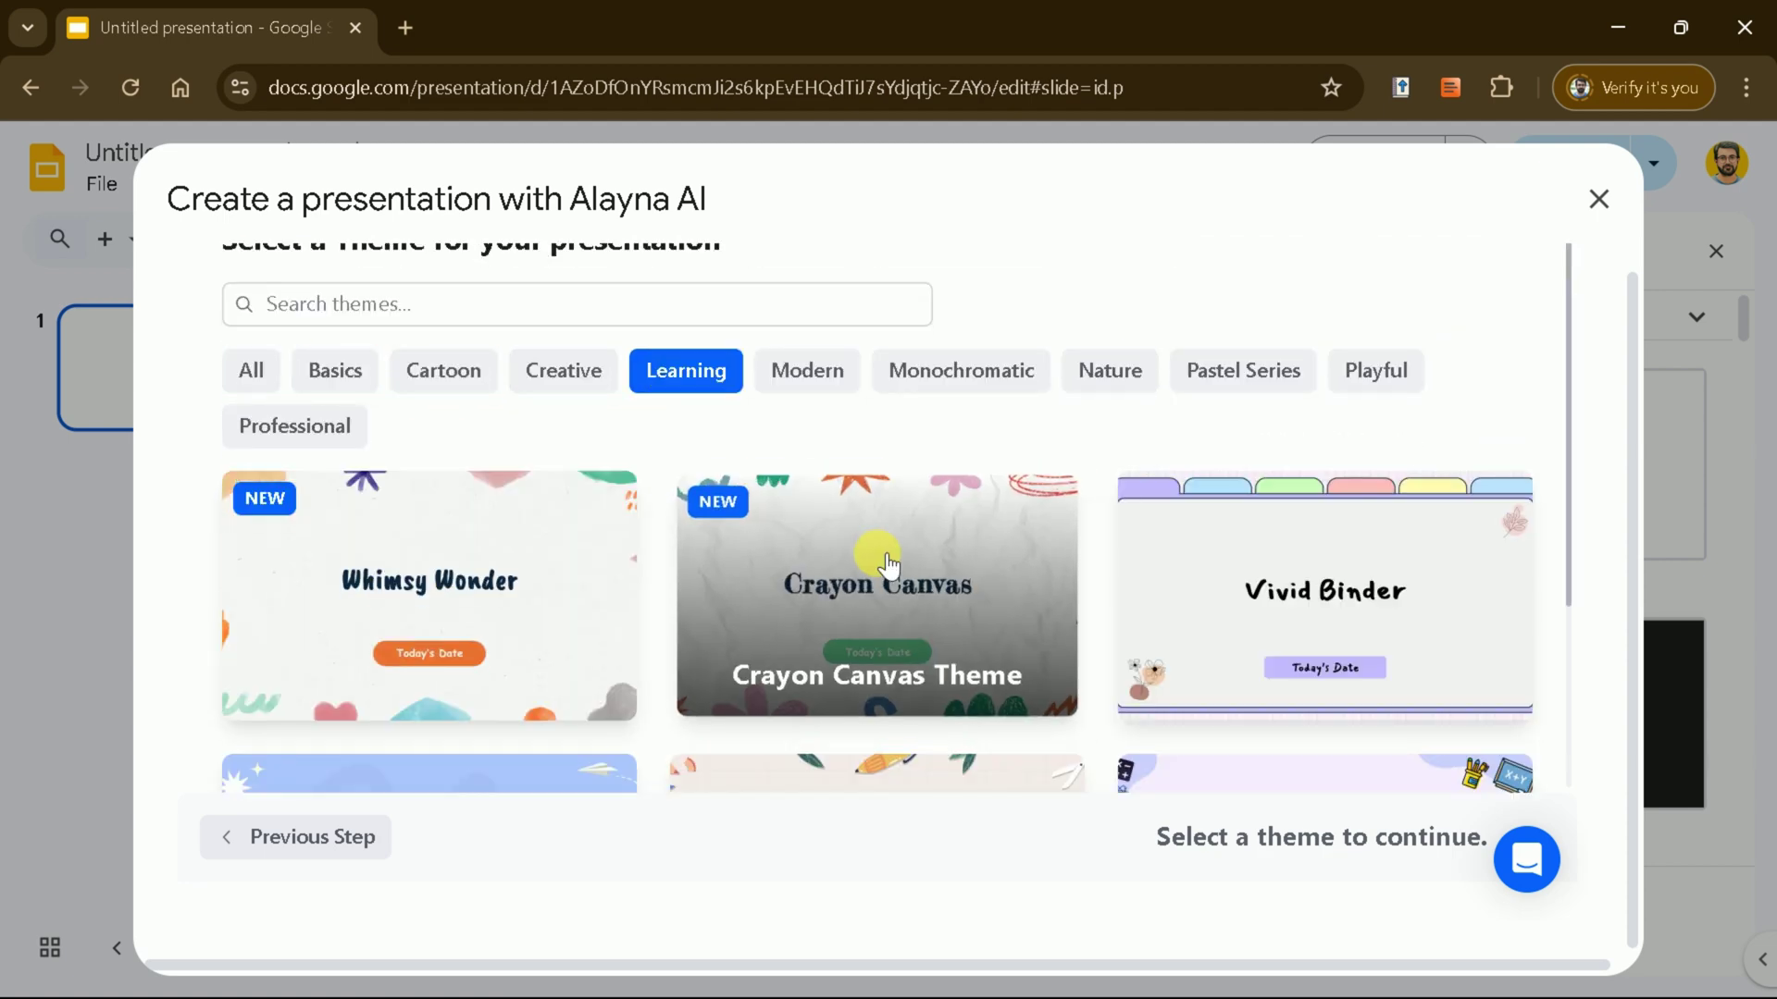
{"action": "left_click", "coordinate": [877, 560]}
{"action": "left_click", "coordinate": [1386, 864]}
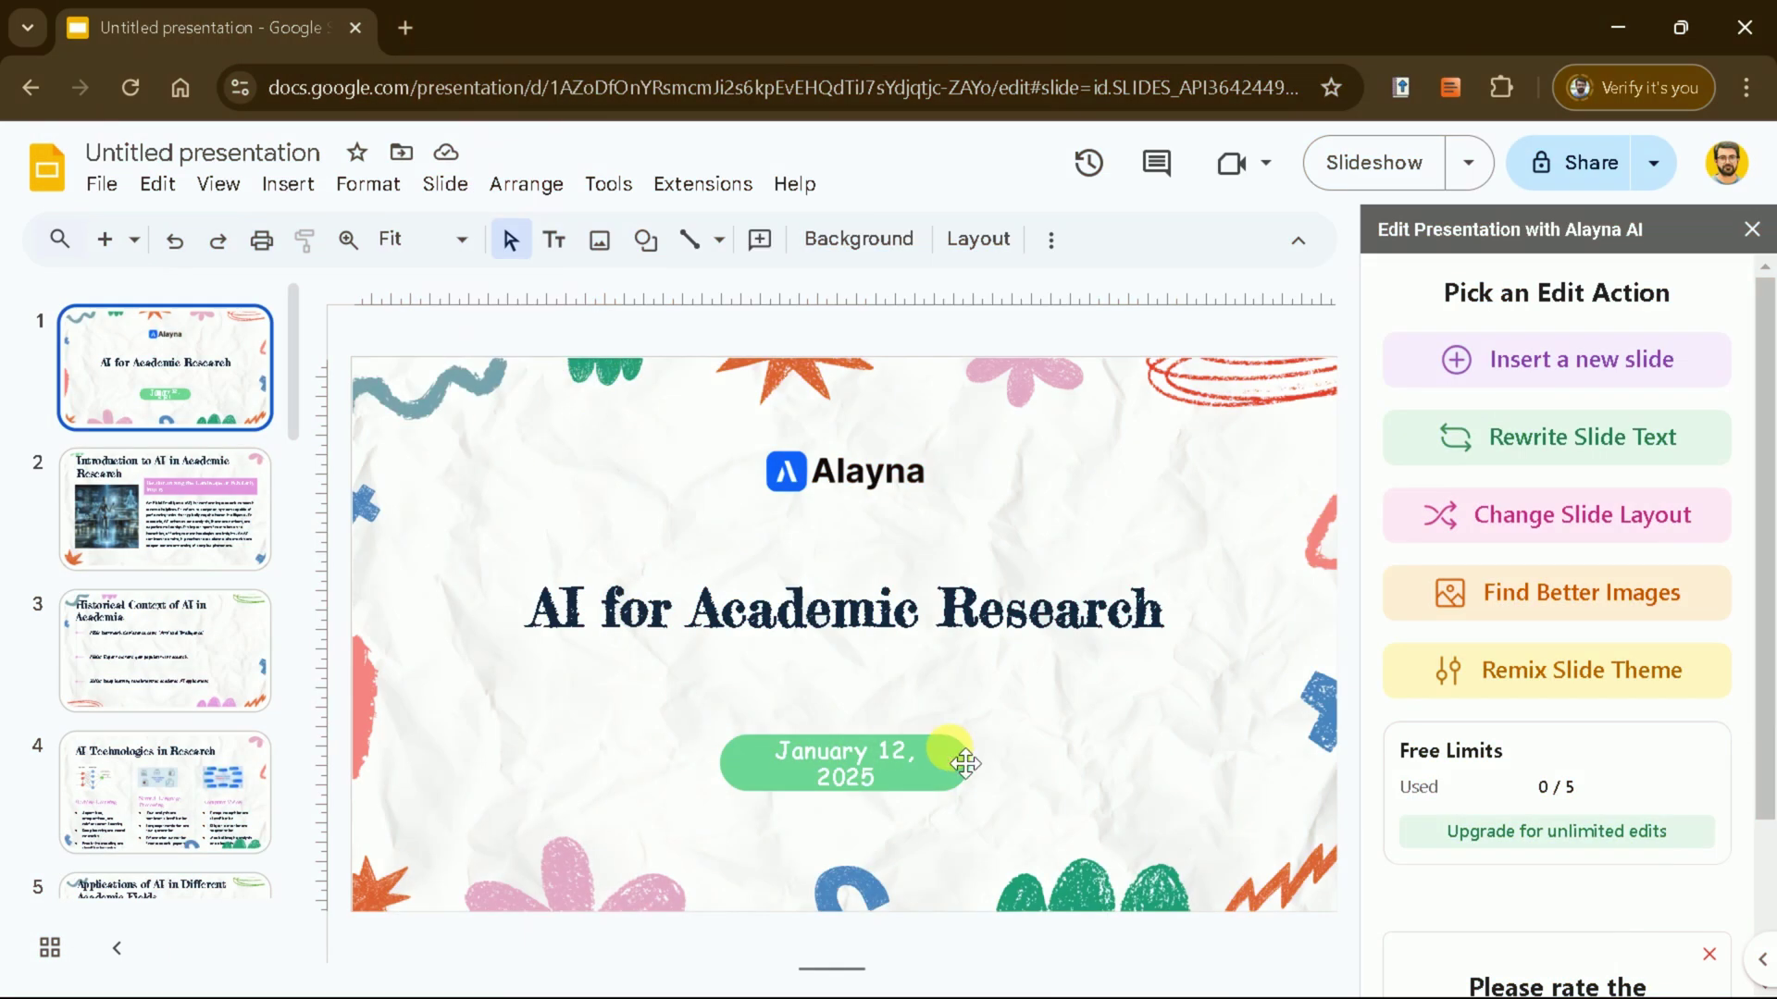
Review the generated slides and paste replacement text into slide 2's speaker notes
{"action": "left_click", "coordinate": [89, 518]}
{"action": "left_click", "coordinate": [185, 665]}
{"action": "key", "text": "Down"}
{"action": "key", "text": "Down"}
{"action": "key", "text": "Down"}
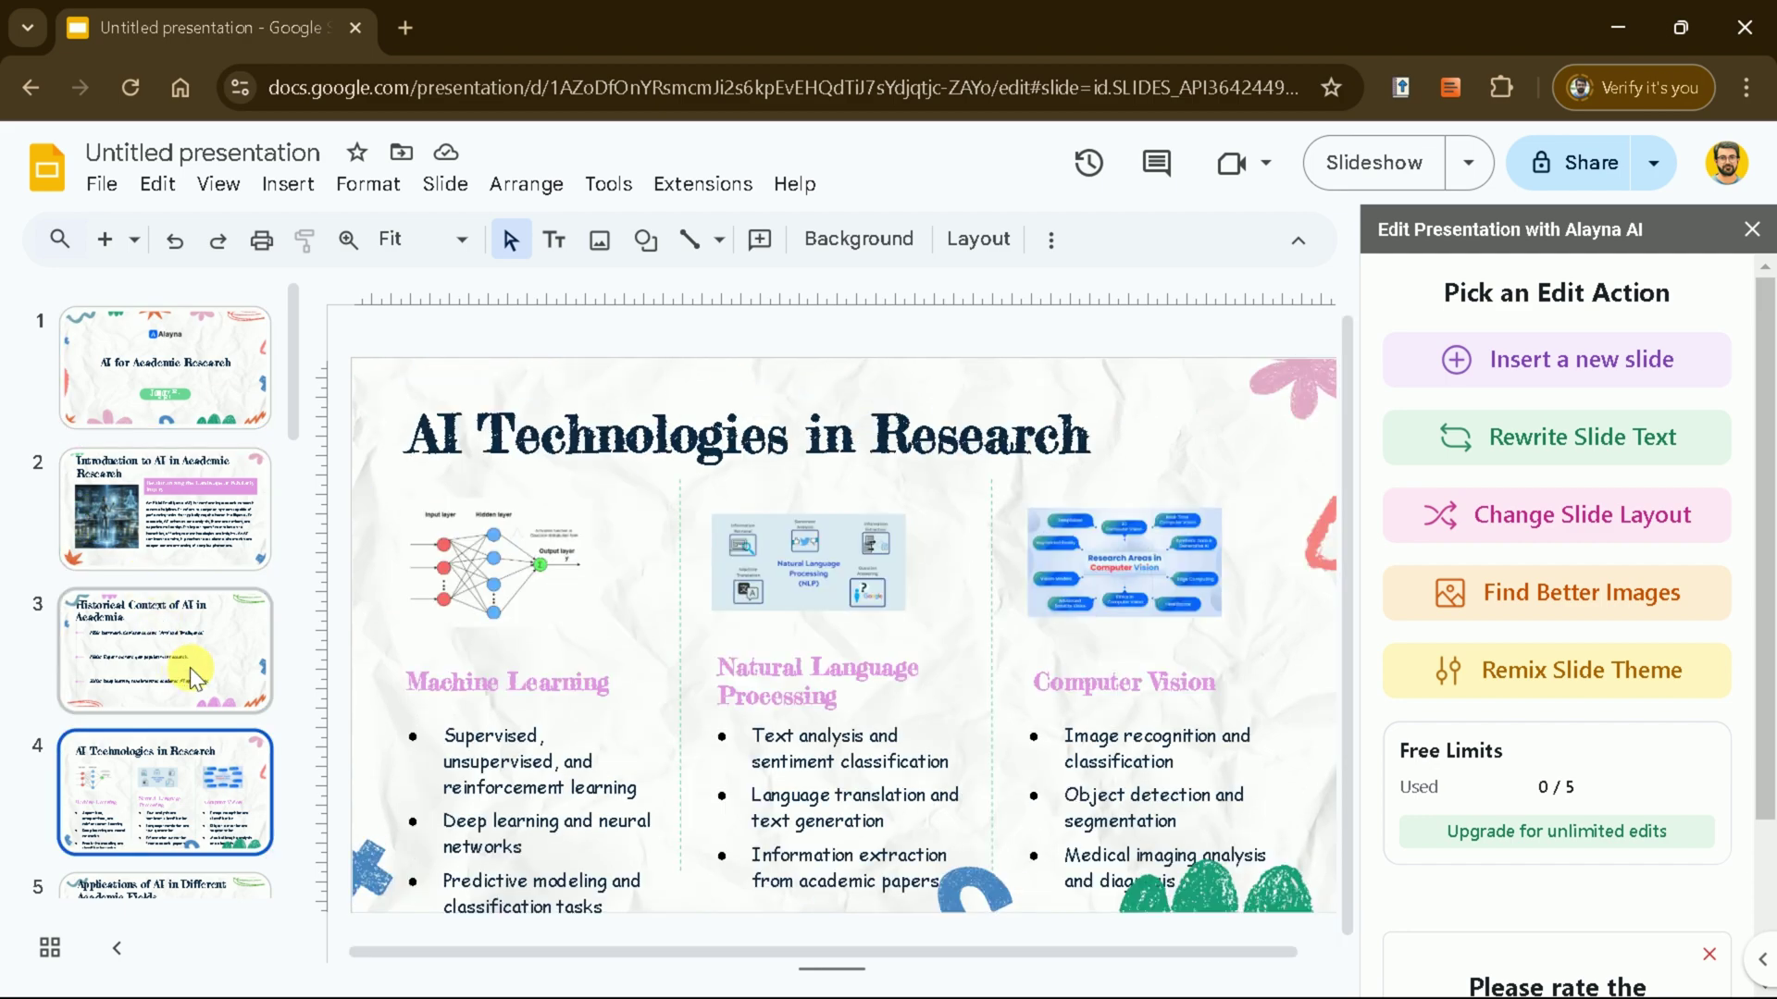
{"action": "key", "text": "Down"}
{"action": "key", "text": "Down"}
{"action": "key", "text": "Down"}
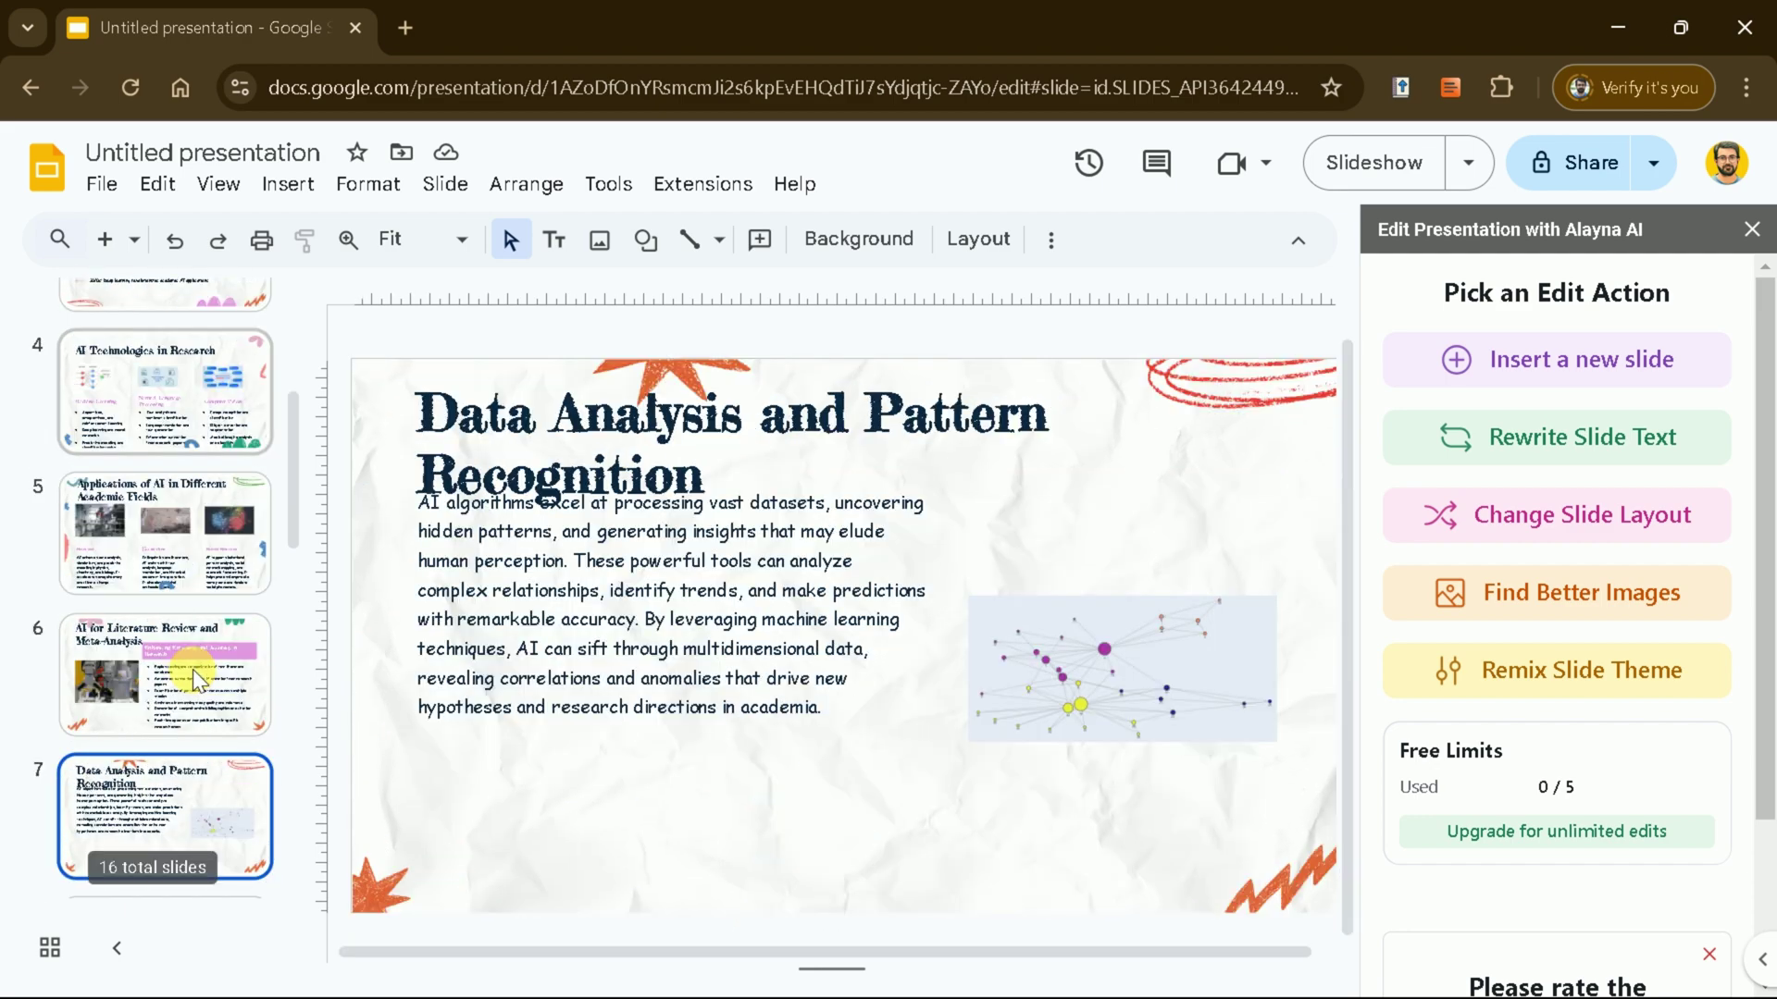
{"action": "key", "text": "Up"}
{"action": "key", "text": "Up"}
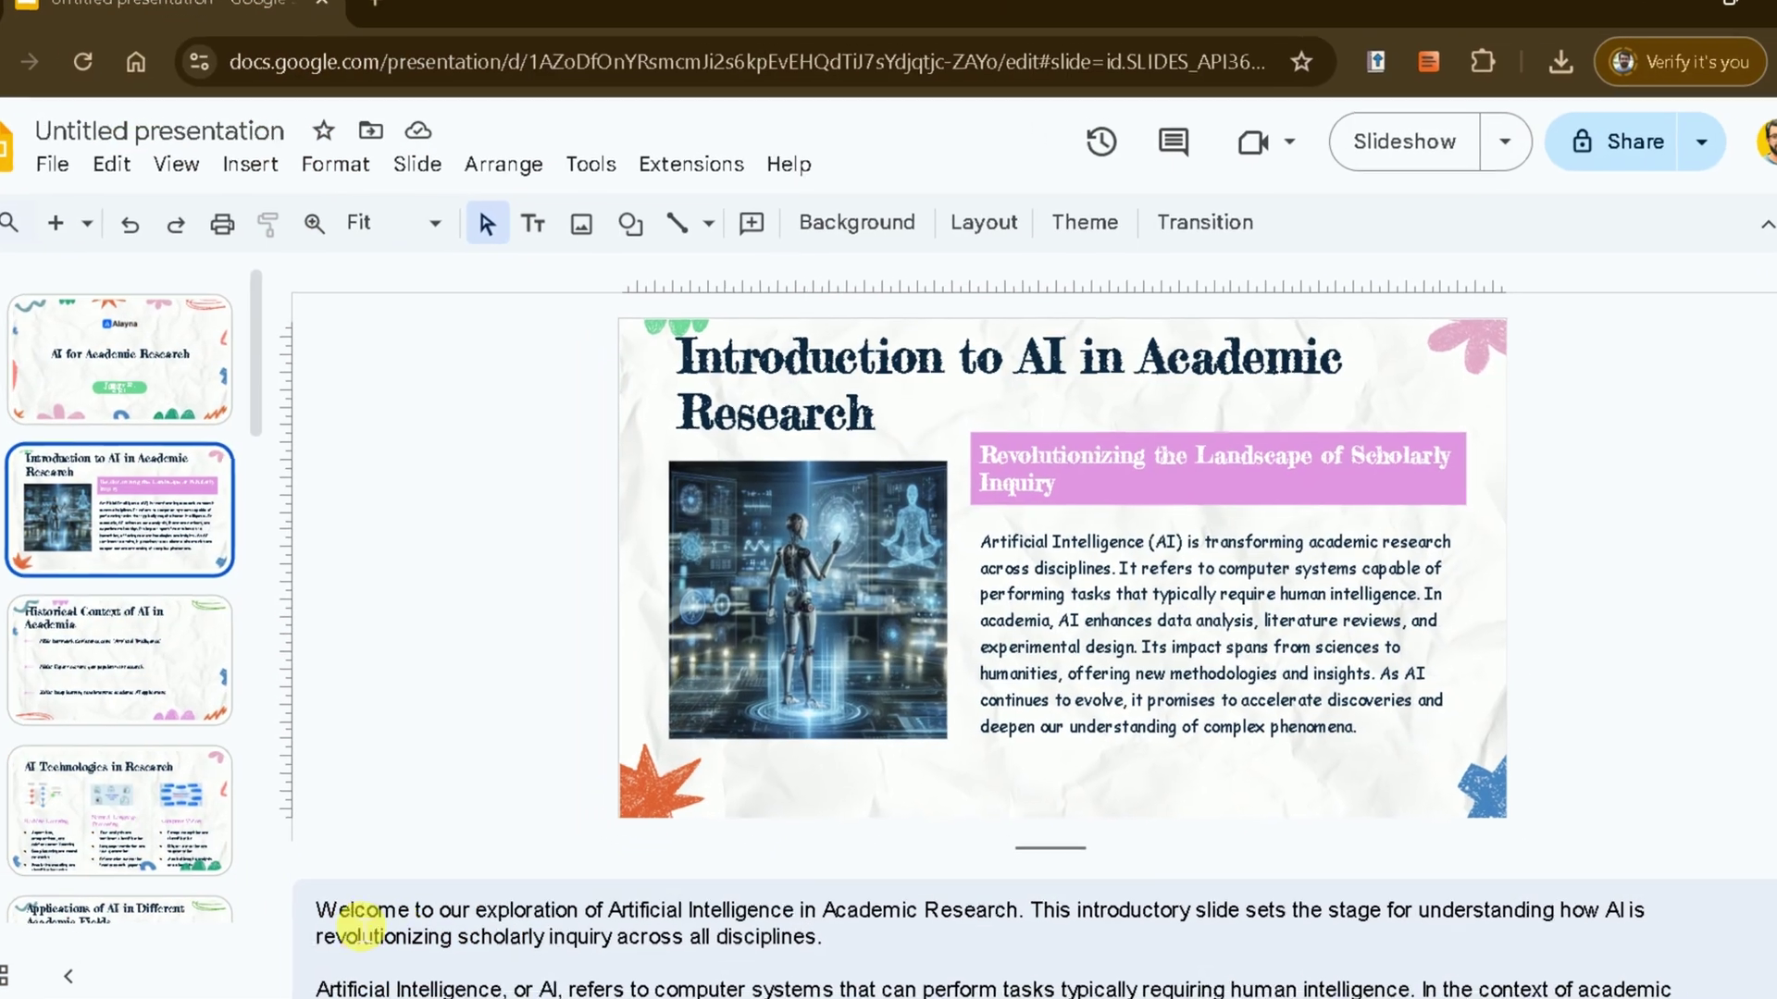
{"action": "left_click_drag", "start_coordinate": [340, 914], "coordinate": [979, 964]}
{"action": "type", "text": "As we delve deeper into this topic, we'll explore how AI is not only speeding up research processes but also opening up entirely new avenues of inquiry. It's allowing us to ask questions and tackle problems that were previously beyond our reach.  The image on this slide symbolizes the fusion of AI with traditional academic tools and symbols, representing the seamless integration of this technology into various fields of study.  As we progress through this presentation, we'll examine the historical context of AI in academia, explore specific AI technologies and their applications, and discuss both the potential and challenges of AI in research. By the end, you'll have a comprehensive understanding of how AI is shaping the future of academic research and how you might leverage these tools in your own scholarly pursuits."}
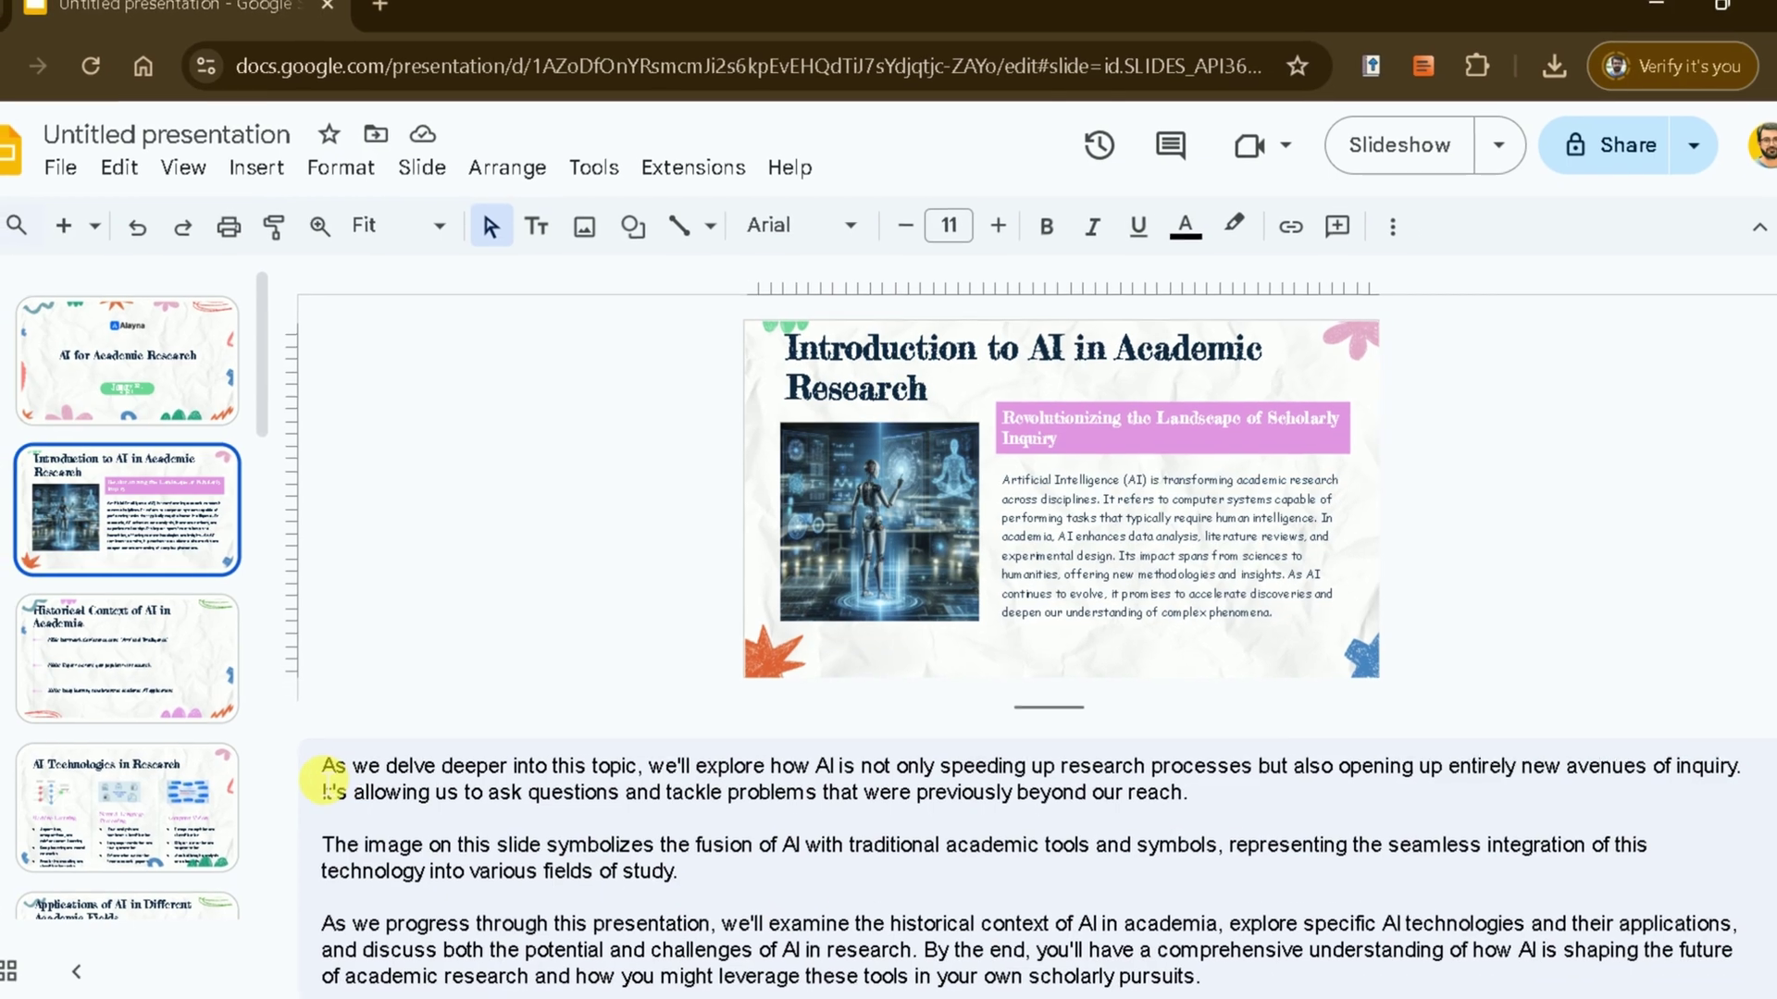
{"action": "left_click_drag", "start_coordinate": [323, 781], "coordinate": [1198, 976]}
{"action": "key", "text": "ctrl+v"}
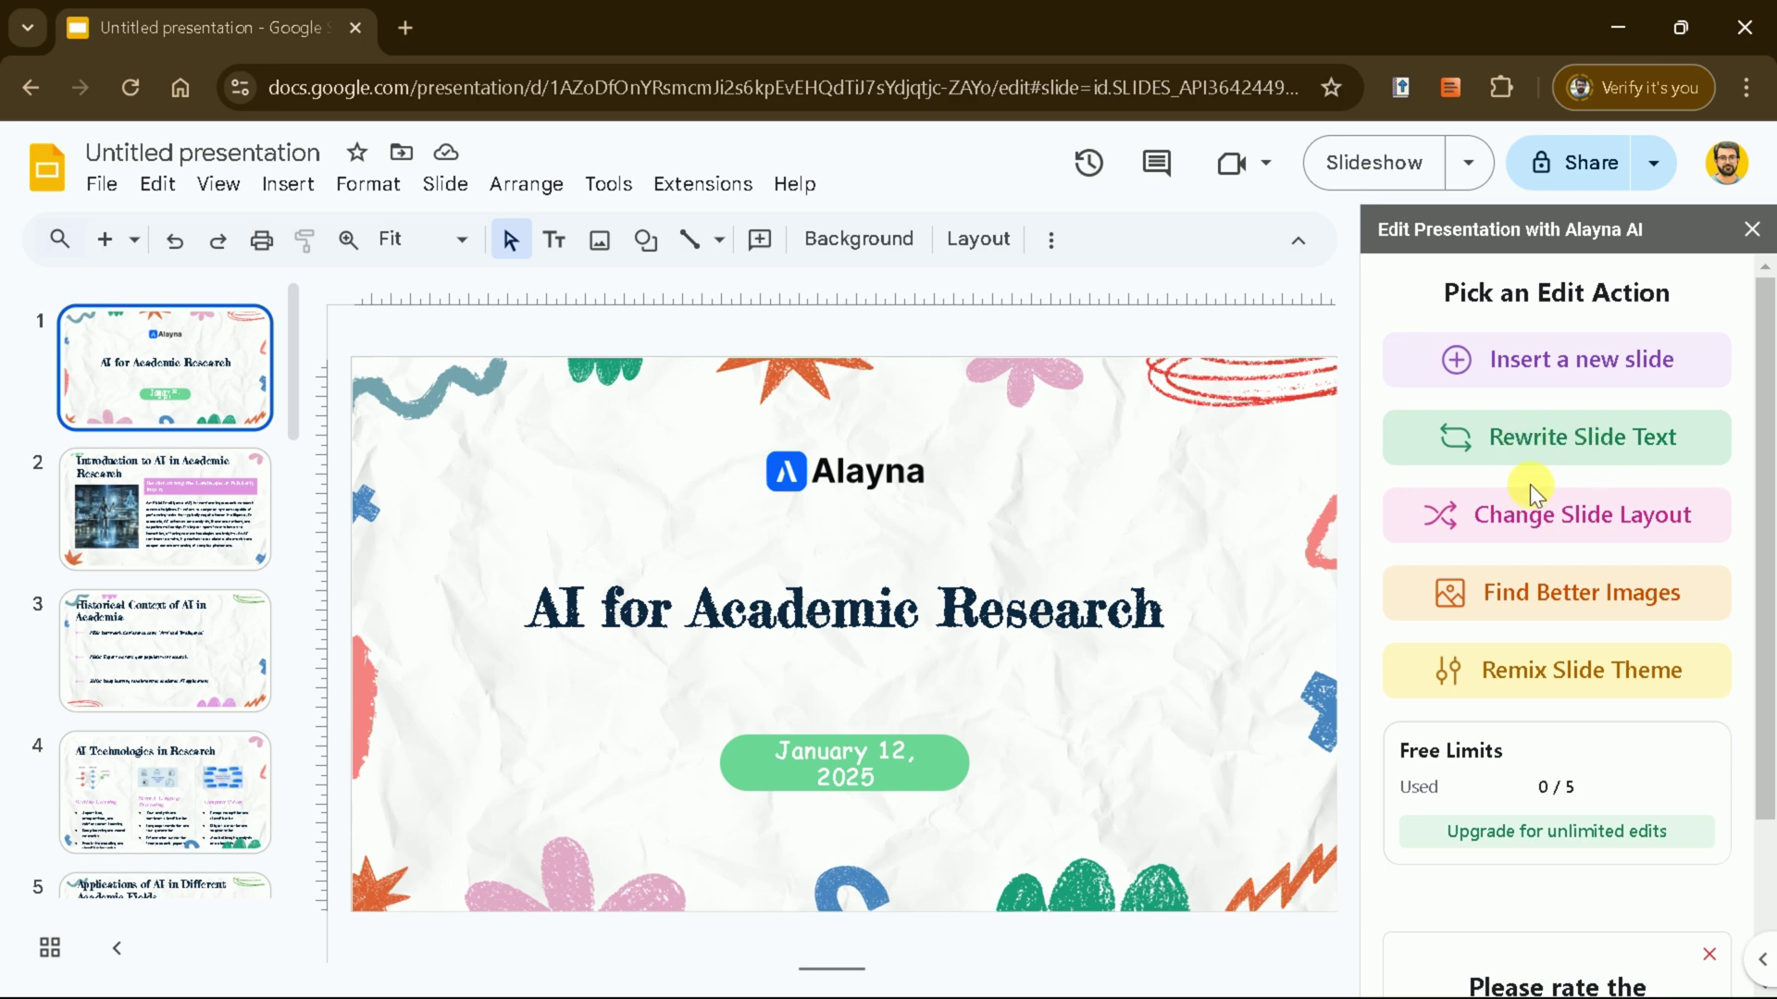
Download the deck as a PDF document (.pdf) and open it in a new tab
{"action": "left_click", "coordinate": [101, 184]}
{"action": "mouse_move", "coordinate": [398, 521]}
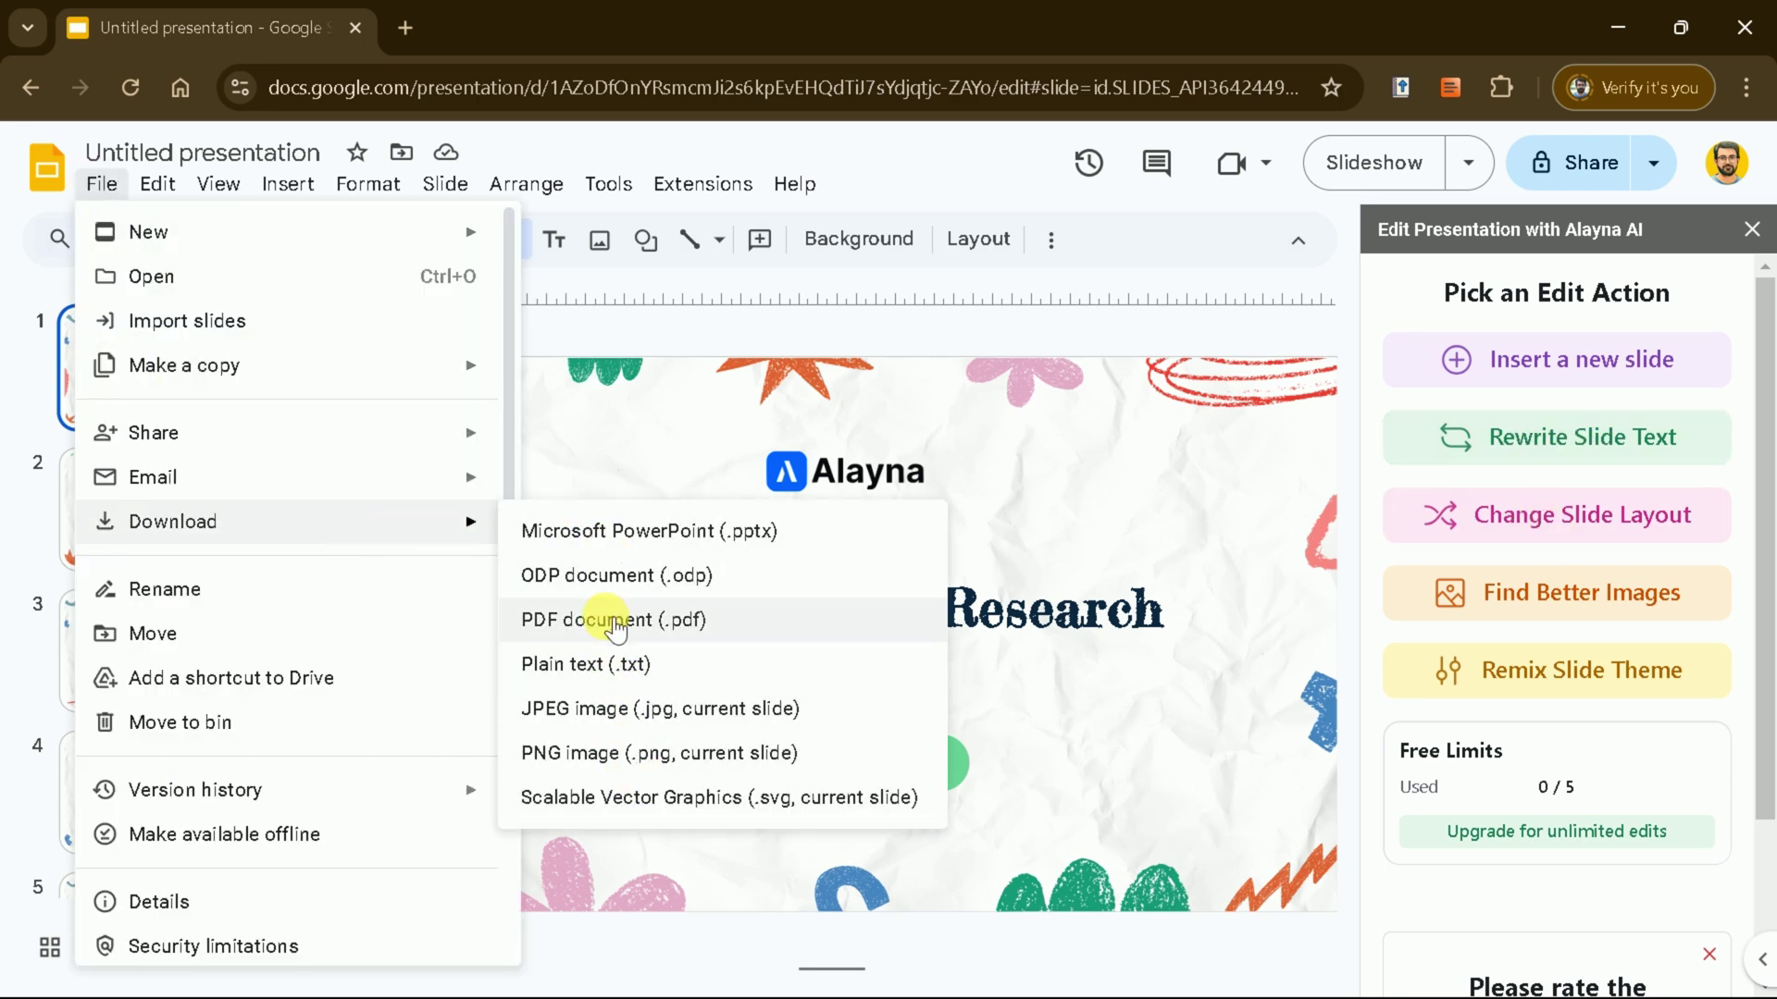
{"action": "left_click", "coordinate": [594, 618]}
{"action": "left_click", "coordinate": [1505, 146]}
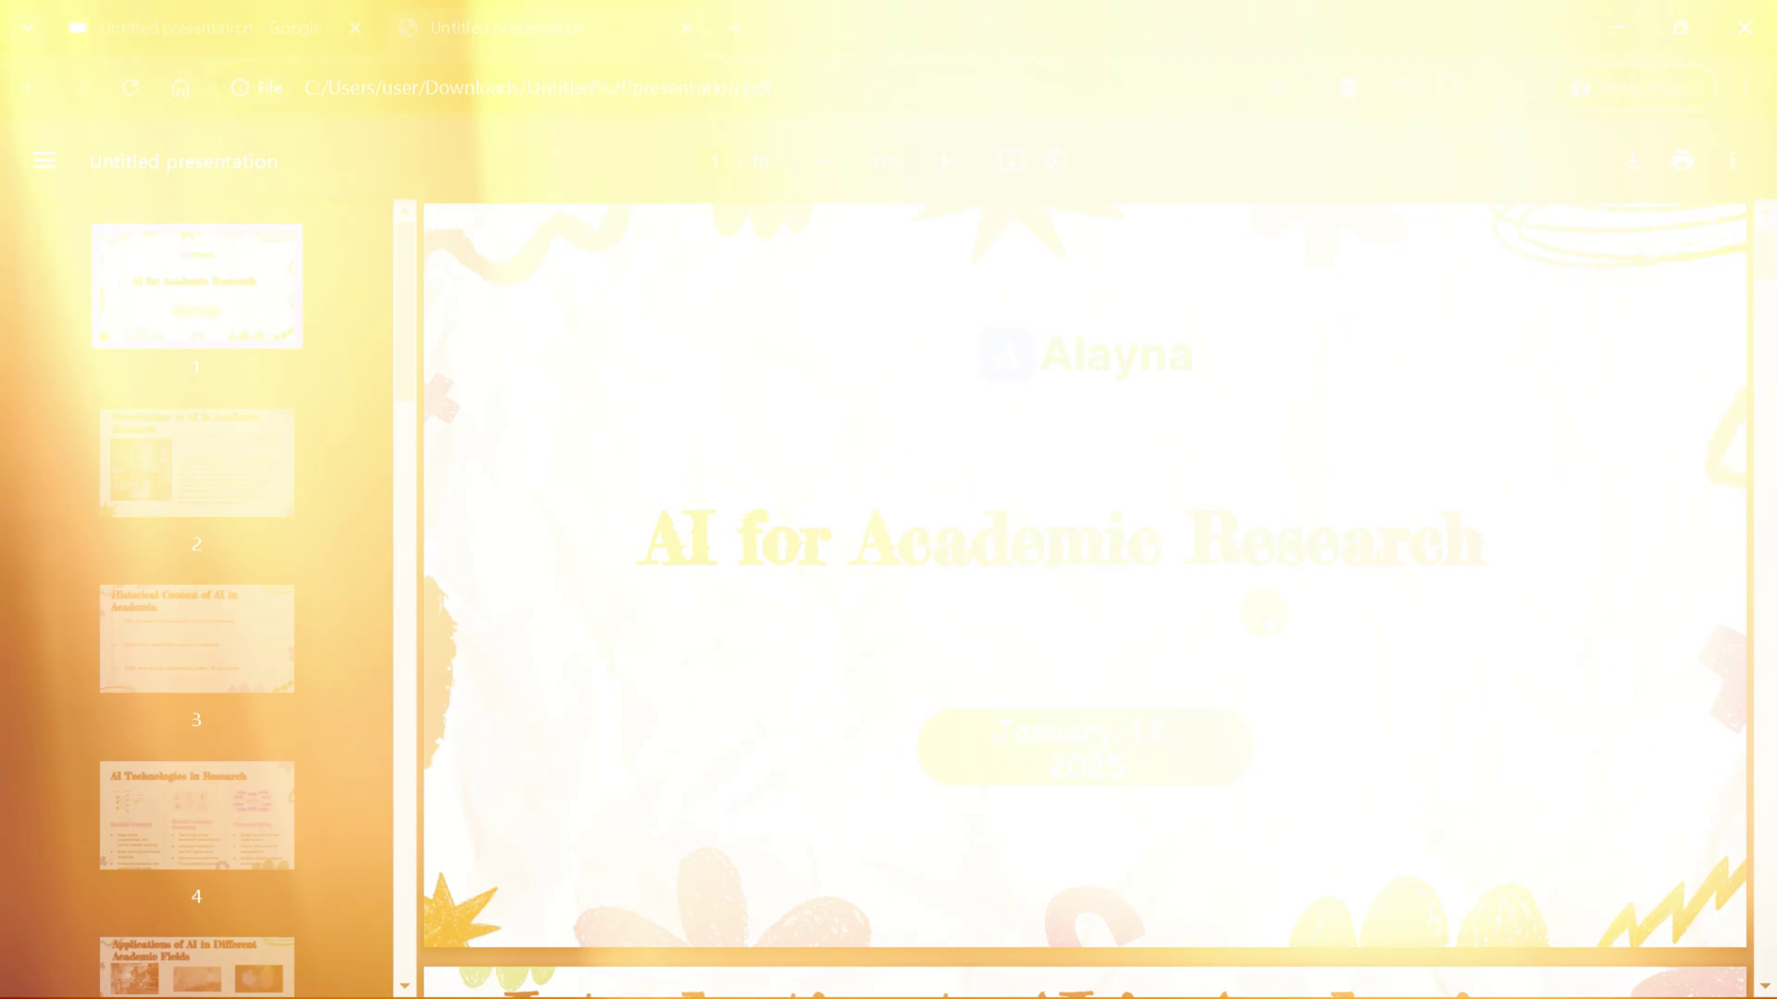
Scroll the photosynthesis PDF down to the Figure 10.2 chloroplast diagram on page 185
{"action": "scroll", "coordinate": [958, 536], "scroll_direction": "down", "scroll_amount": 10}
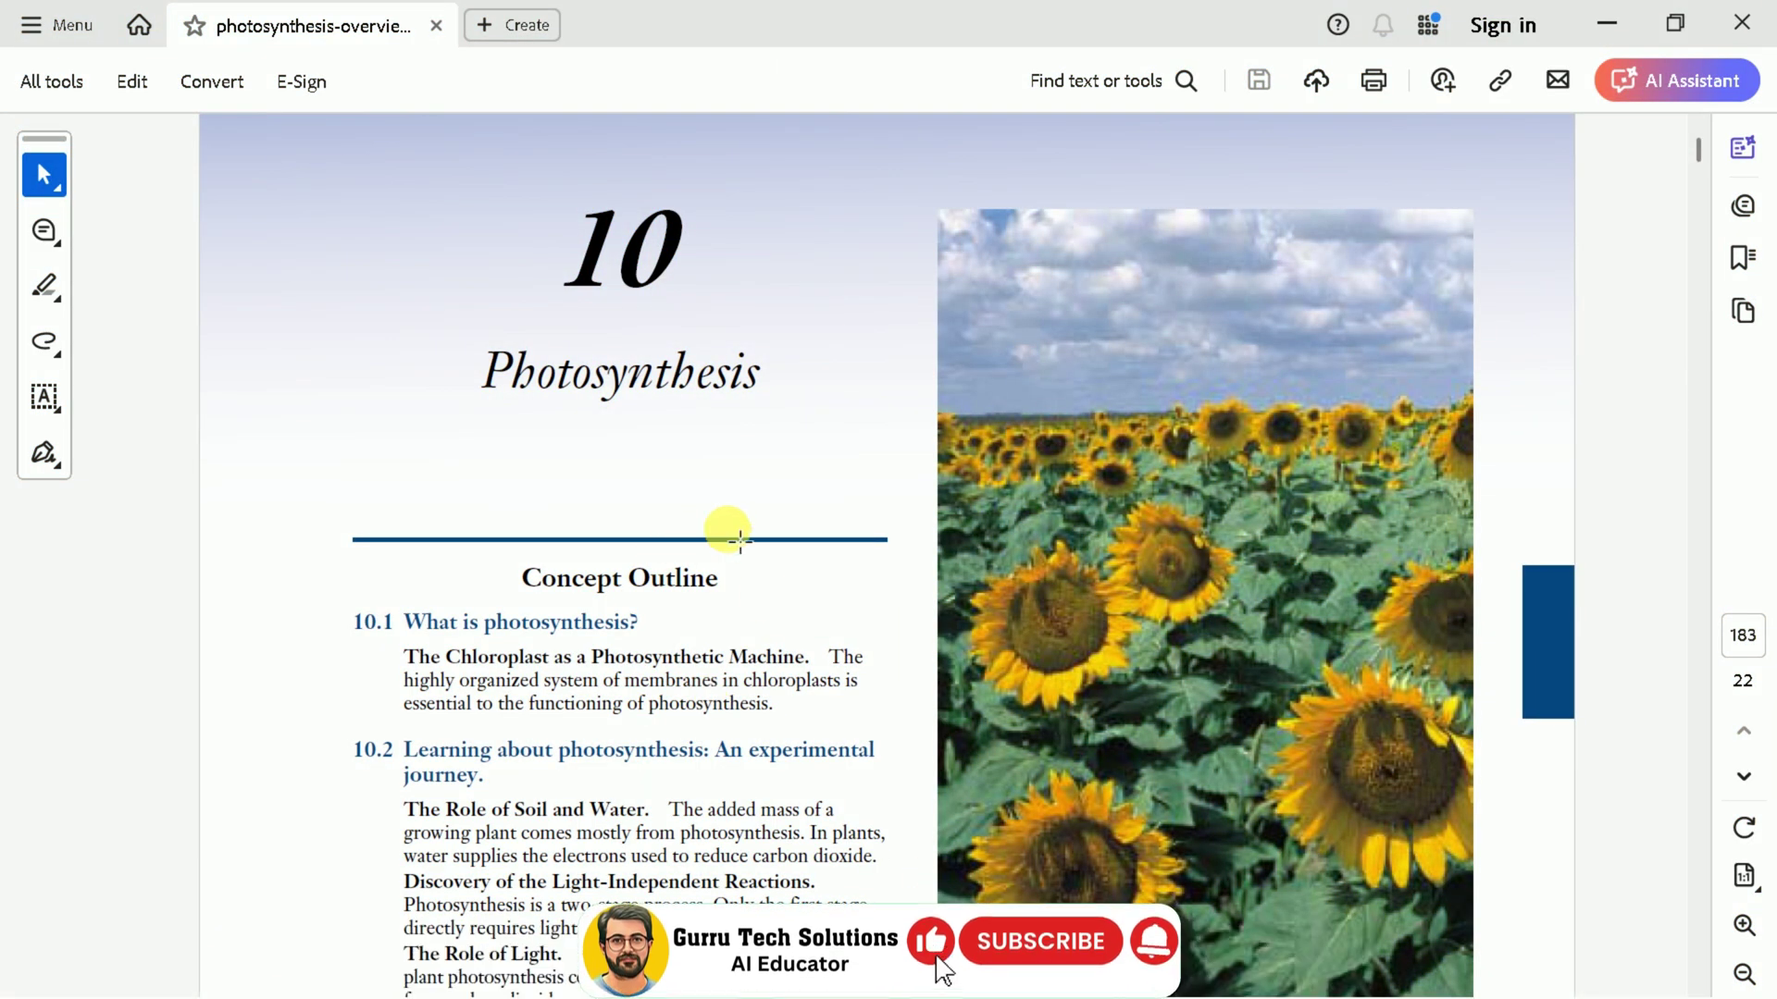
{"action": "scroll", "coordinate": [741, 540], "scroll_direction": "down", "scroll_amount": 1}
{"action": "scroll", "coordinate": [710, 541], "scroll_direction": "down", "scroll_amount": 10}
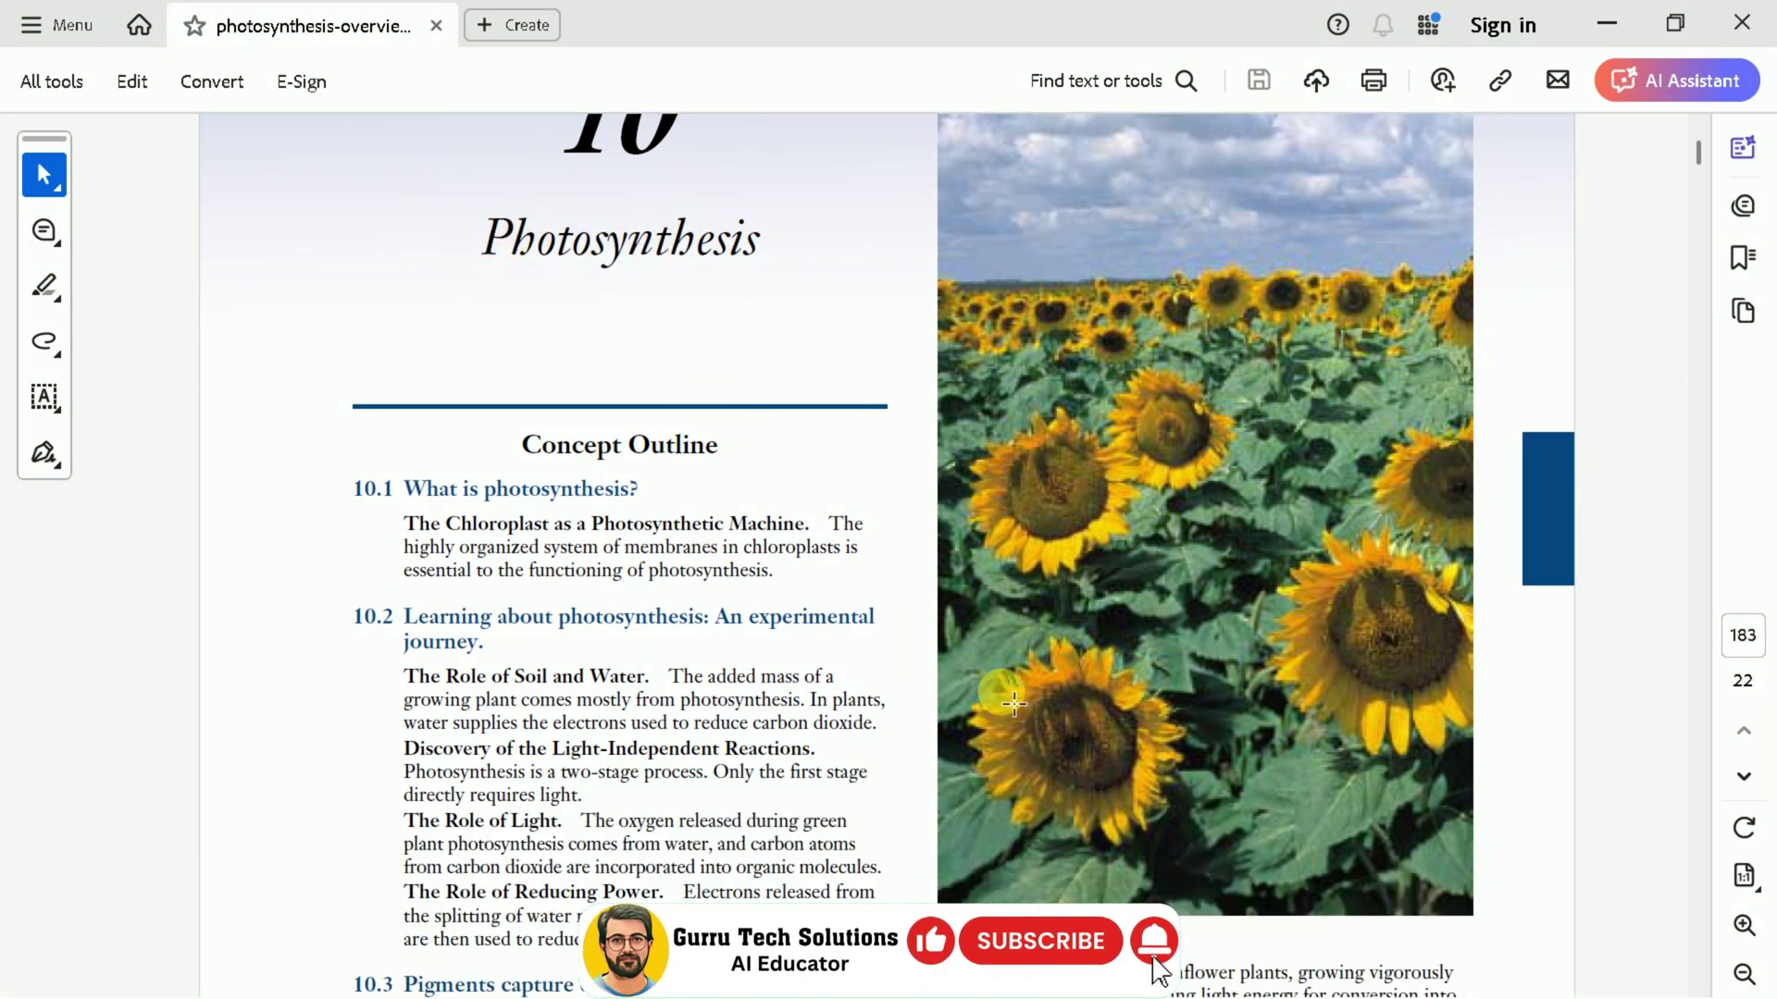
{"action": "scroll", "coordinate": [711, 541], "scroll_direction": "down", "scroll_amount": 9}
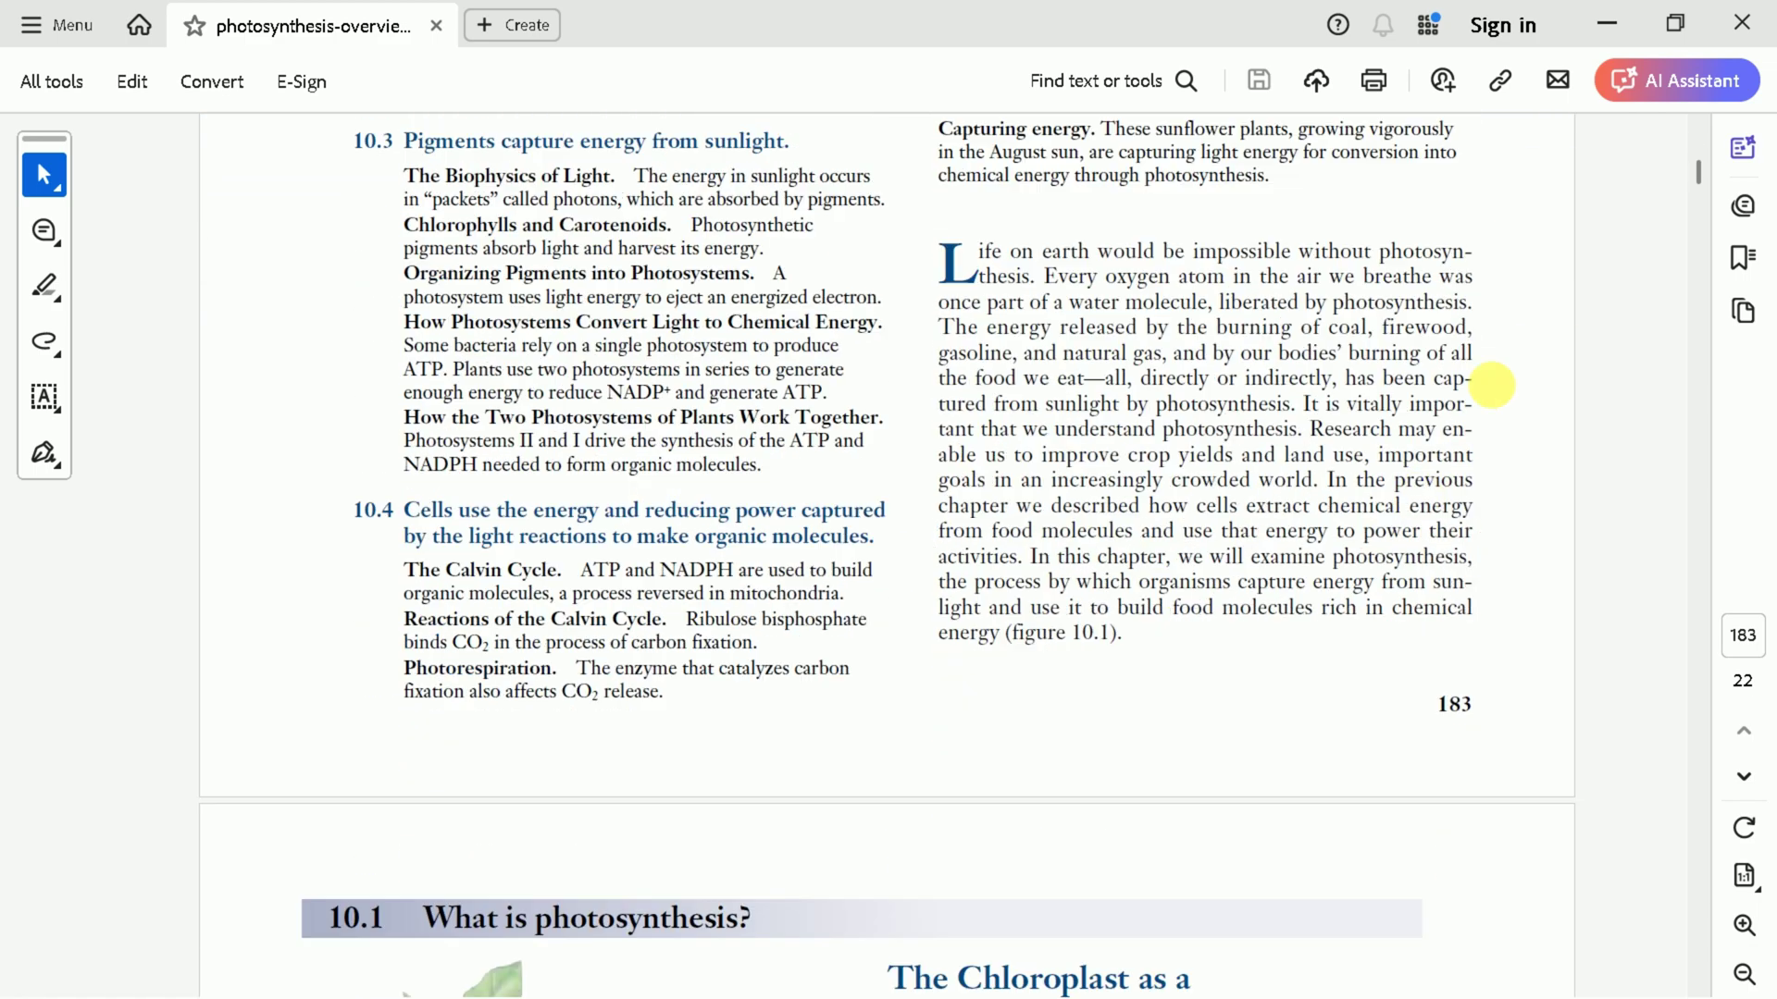
{"action": "left_click_drag", "start_coordinate": [1697, 163], "coordinate": [1701, 375]}
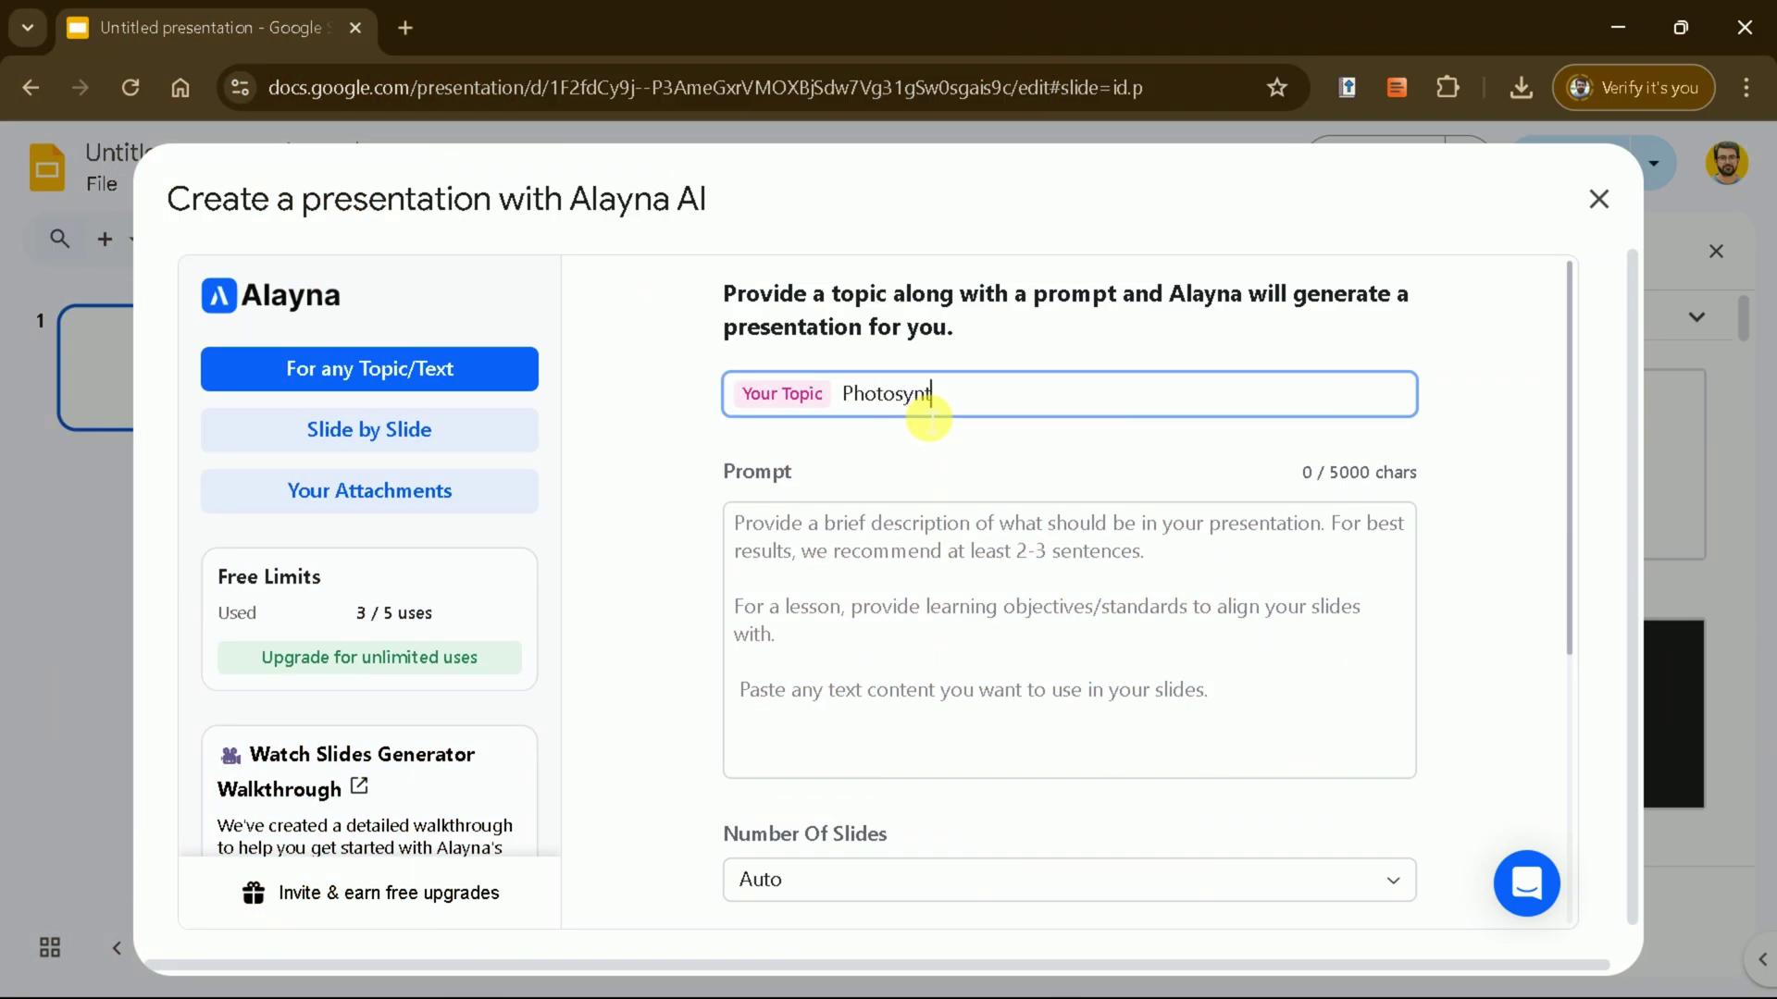
Enter topic 'Photosynthesis', prompt 'For a lesson on photosynthesis', Auto slides, College/University level
{"action": "type", "text": "thesis"}
{"action": "left_click", "coordinate": [806, 590]}
{"action": "type", "text": "For a lesson on photosynthesis"}
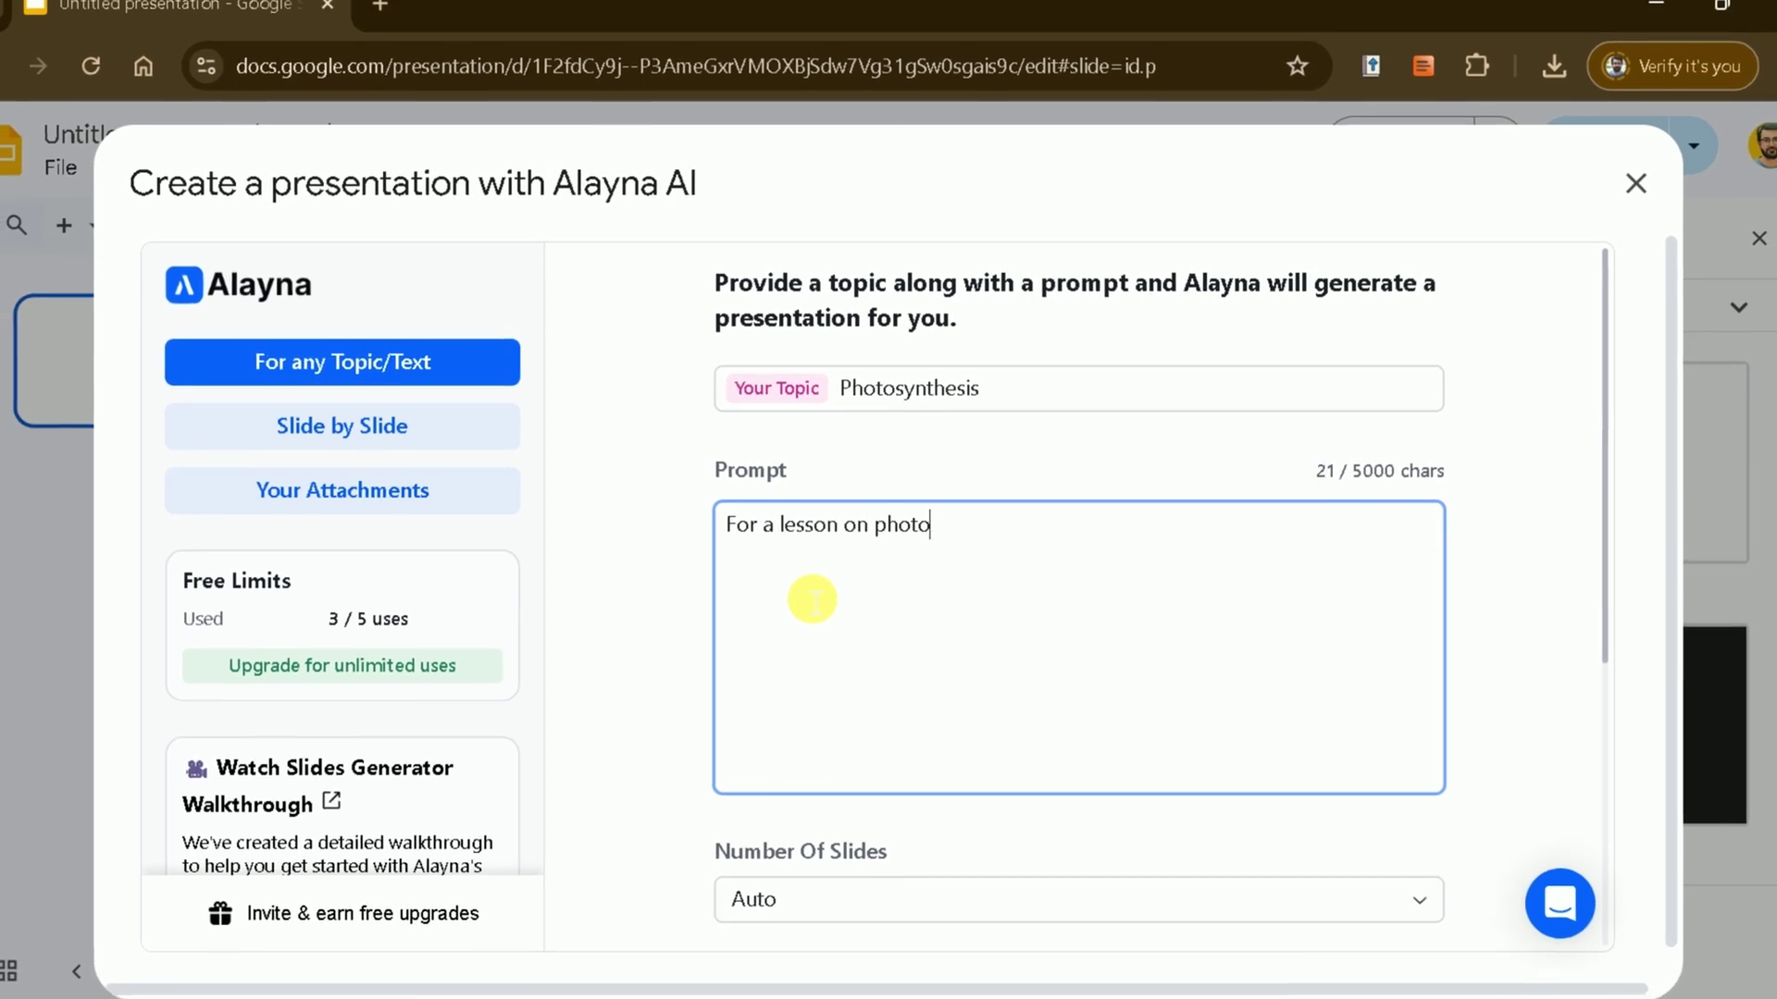
{"action": "scroll", "coordinate": [813, 599], "scroll_direction": "down", "scroll_amount": 5}
{"action": "left_click", "coordinate": [824, 460]}
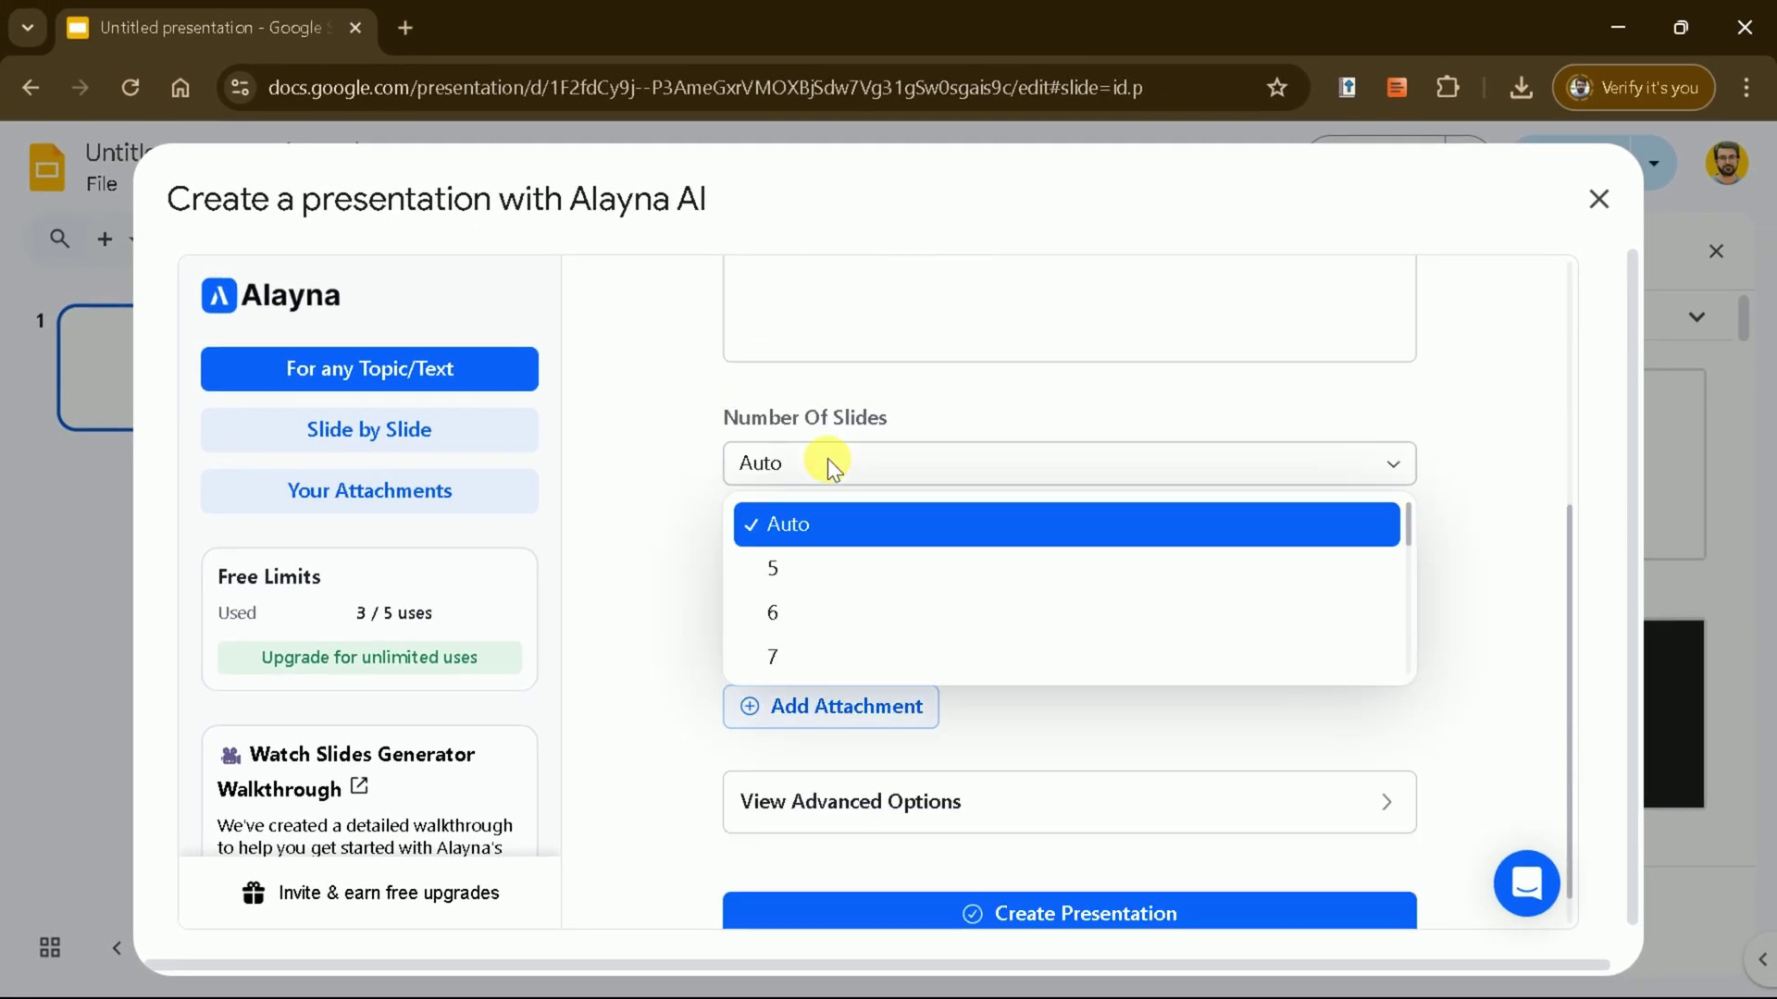
{"action": "left_click", "coordinate": [829, 460]}
{"action": "left_click", "coordinate": [840, 574]}
{"action": "scroll", "coordinate": [892, 676], "scroll_direction": "down", "scroll_amount": 5}
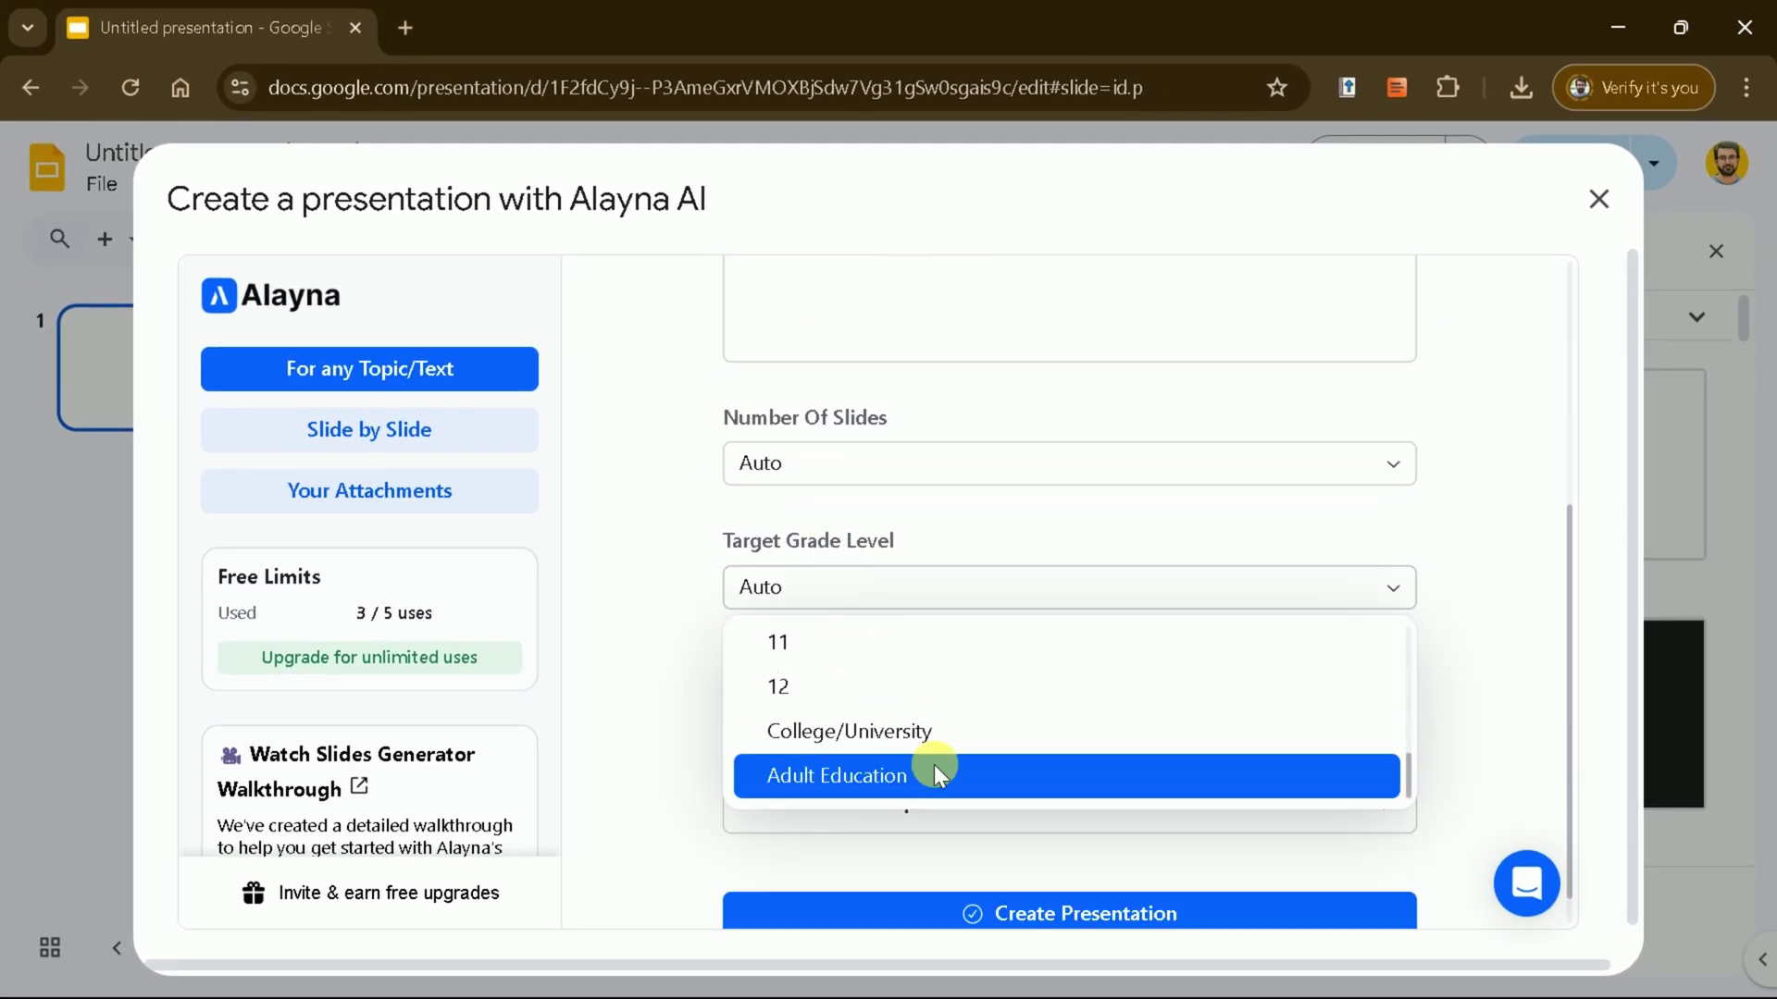
{"action": "left_click", "coordinate": [929, 735]}
Attach a file from this computer and generate the deck with the Lavender Lines theme
{"action": "scroll", "coordinate": [888, 629], "scroll_direction": "down", "scroll_amount": 1}
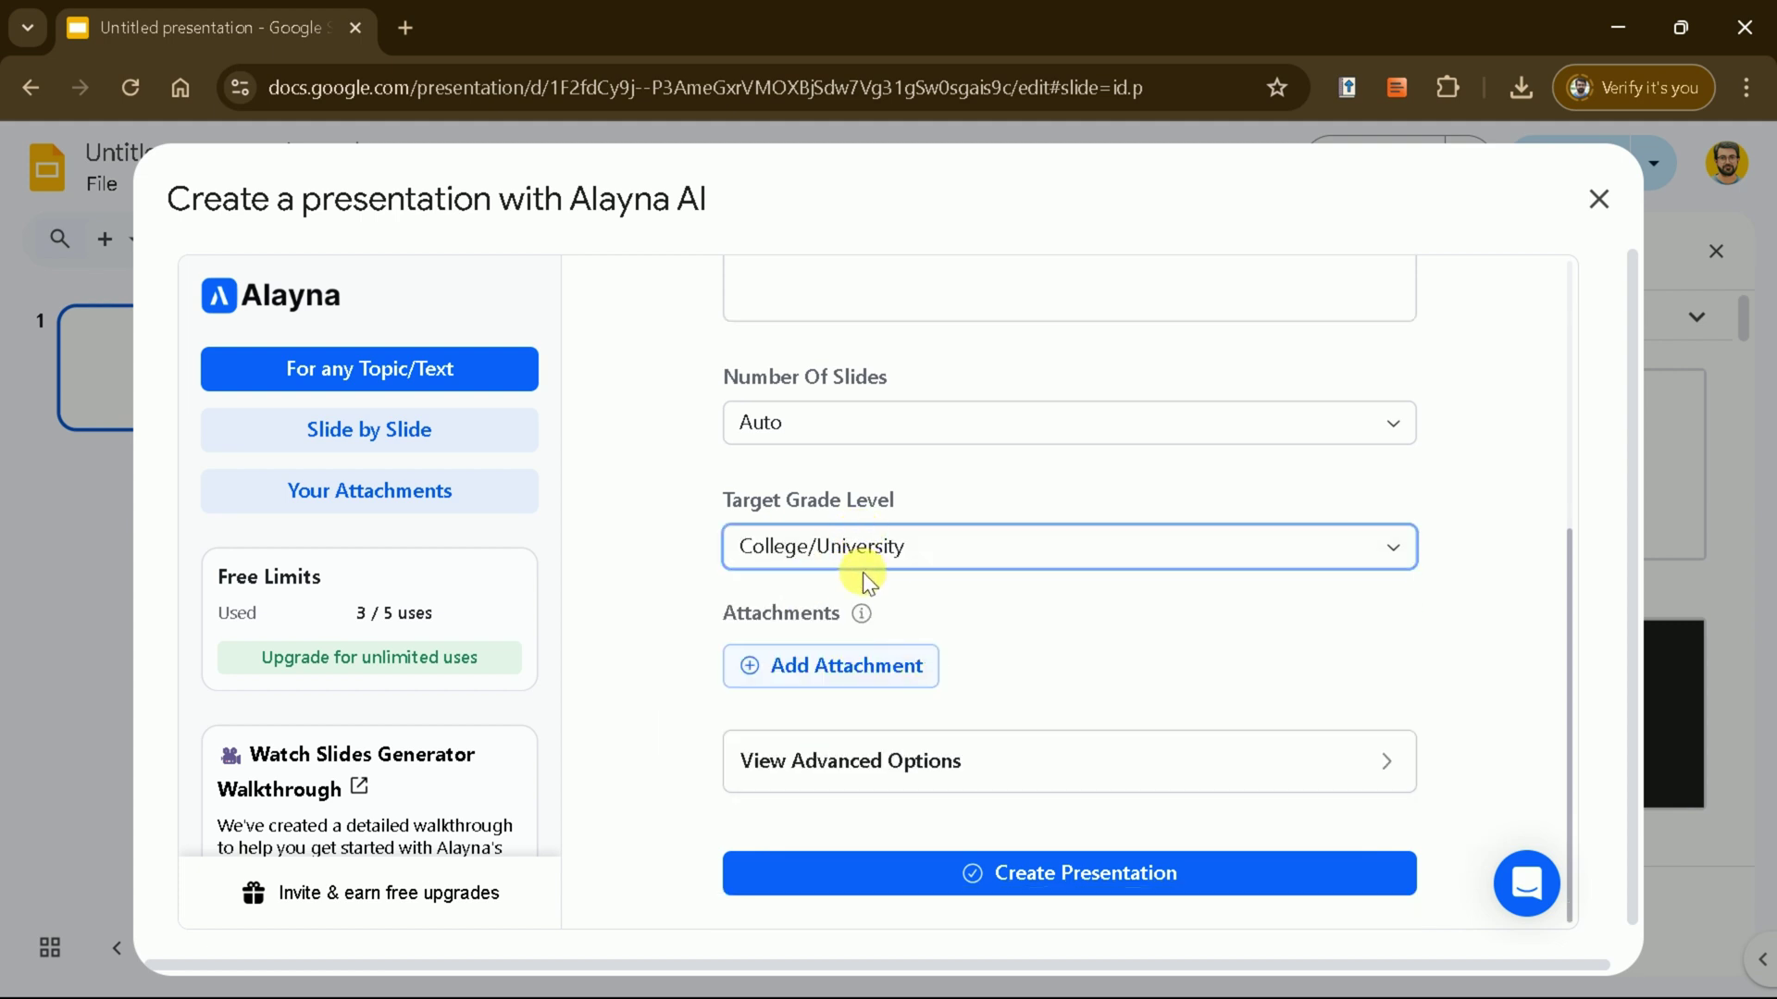
{"action": "left_click", "coordinate": [883, 687]}
{"action": "left_click", "coordinate": [857, 409]}
{"action": "left_click", "coordinate": [358, 198]}
{"action": "left_click", "coordinate": [637, 618]}
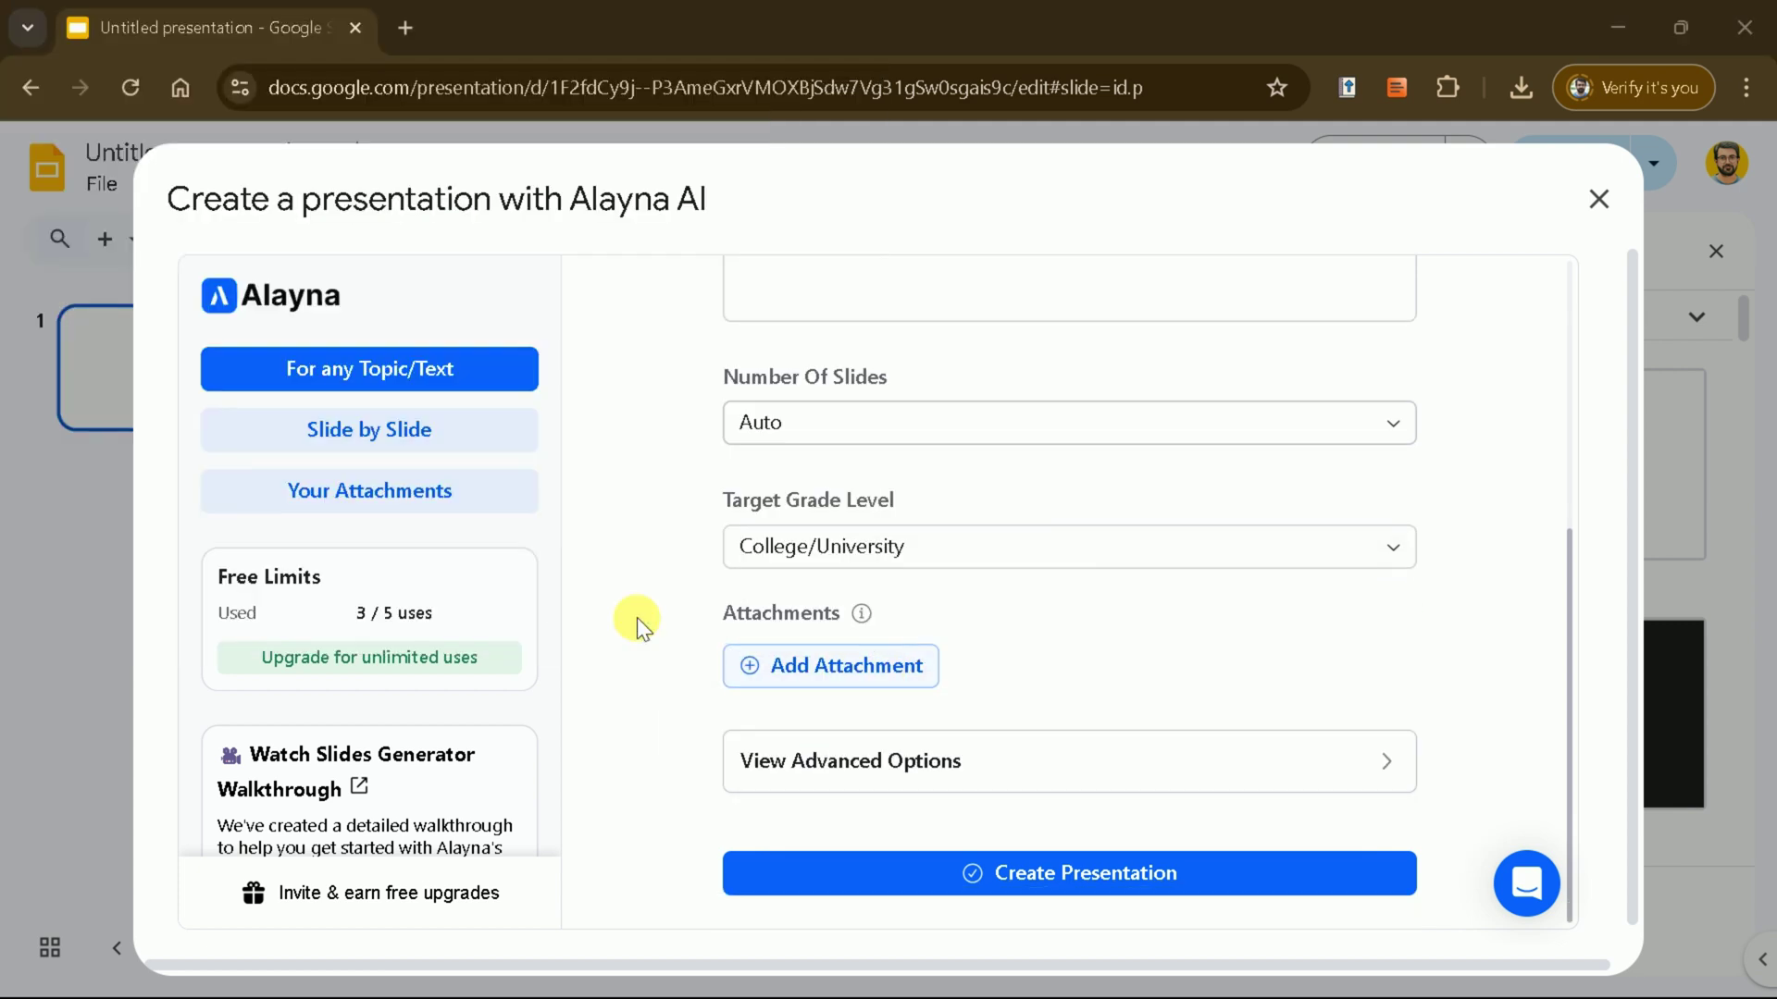
{"action": "scroll", "coordinate": [1079, 623], "scroll_direction": "down", "scroll_amount": 3}
{"action": "left_click", "coordinate": [1064, 869]}
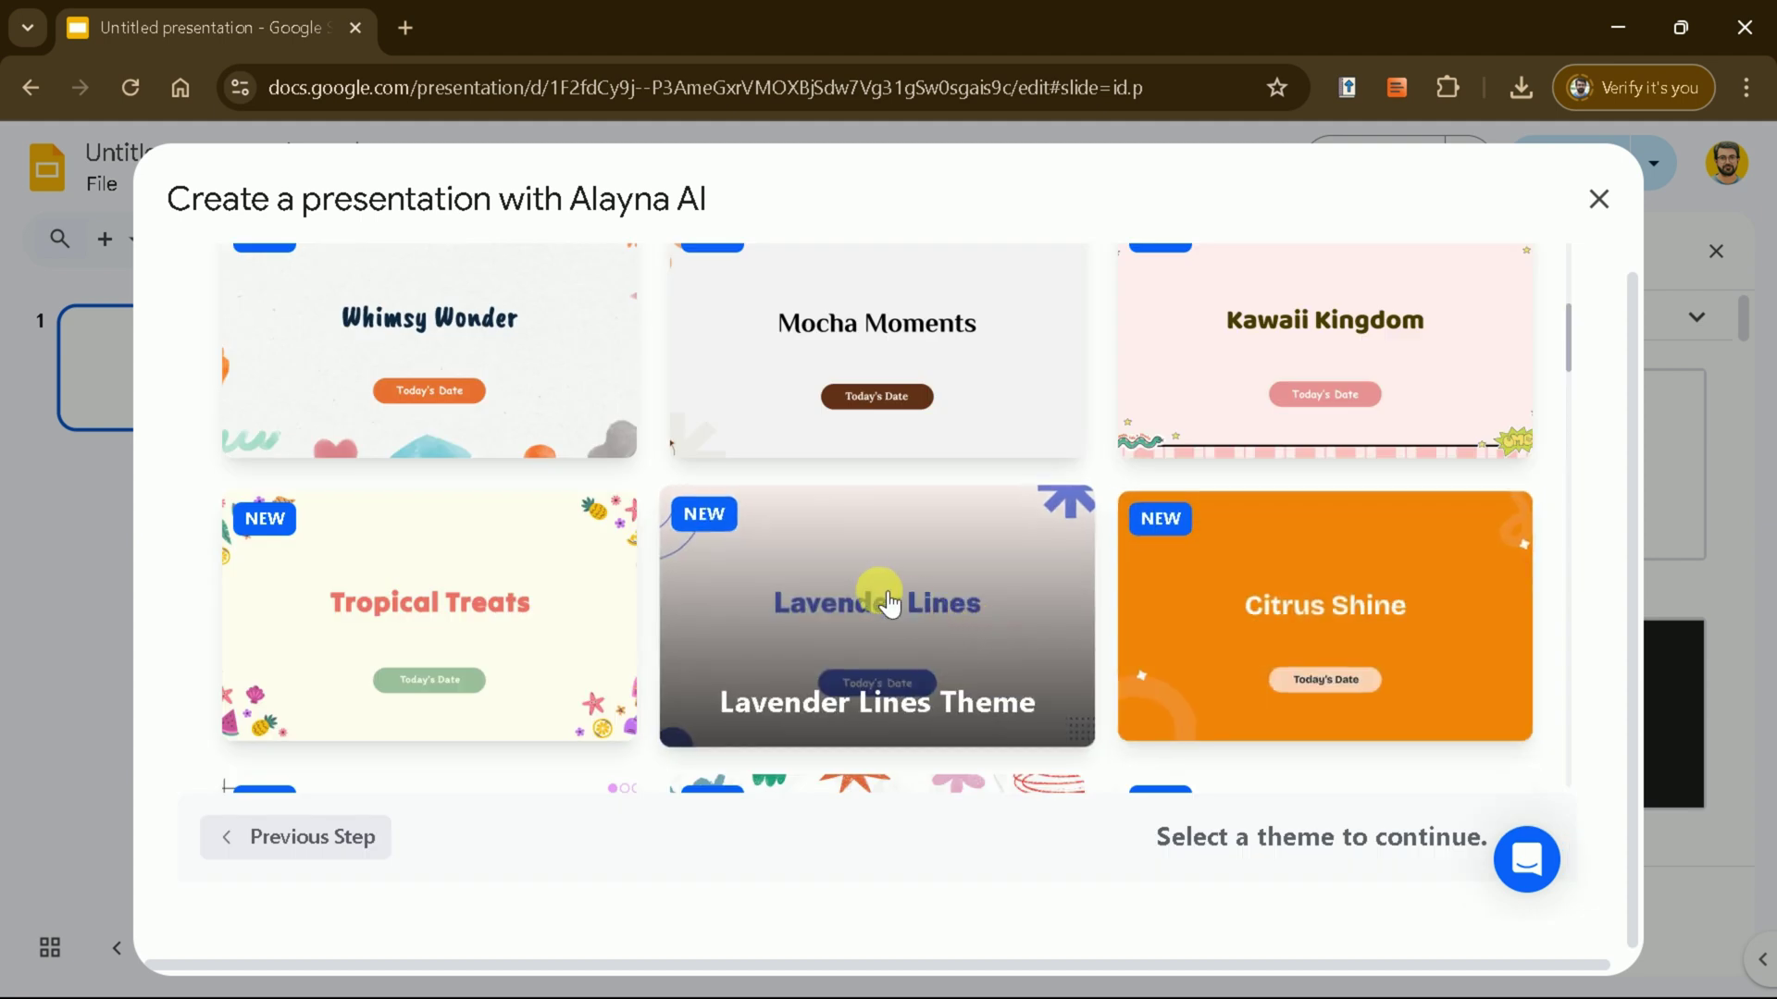
{"action": "left_click", "coordinate": [894, 606]}
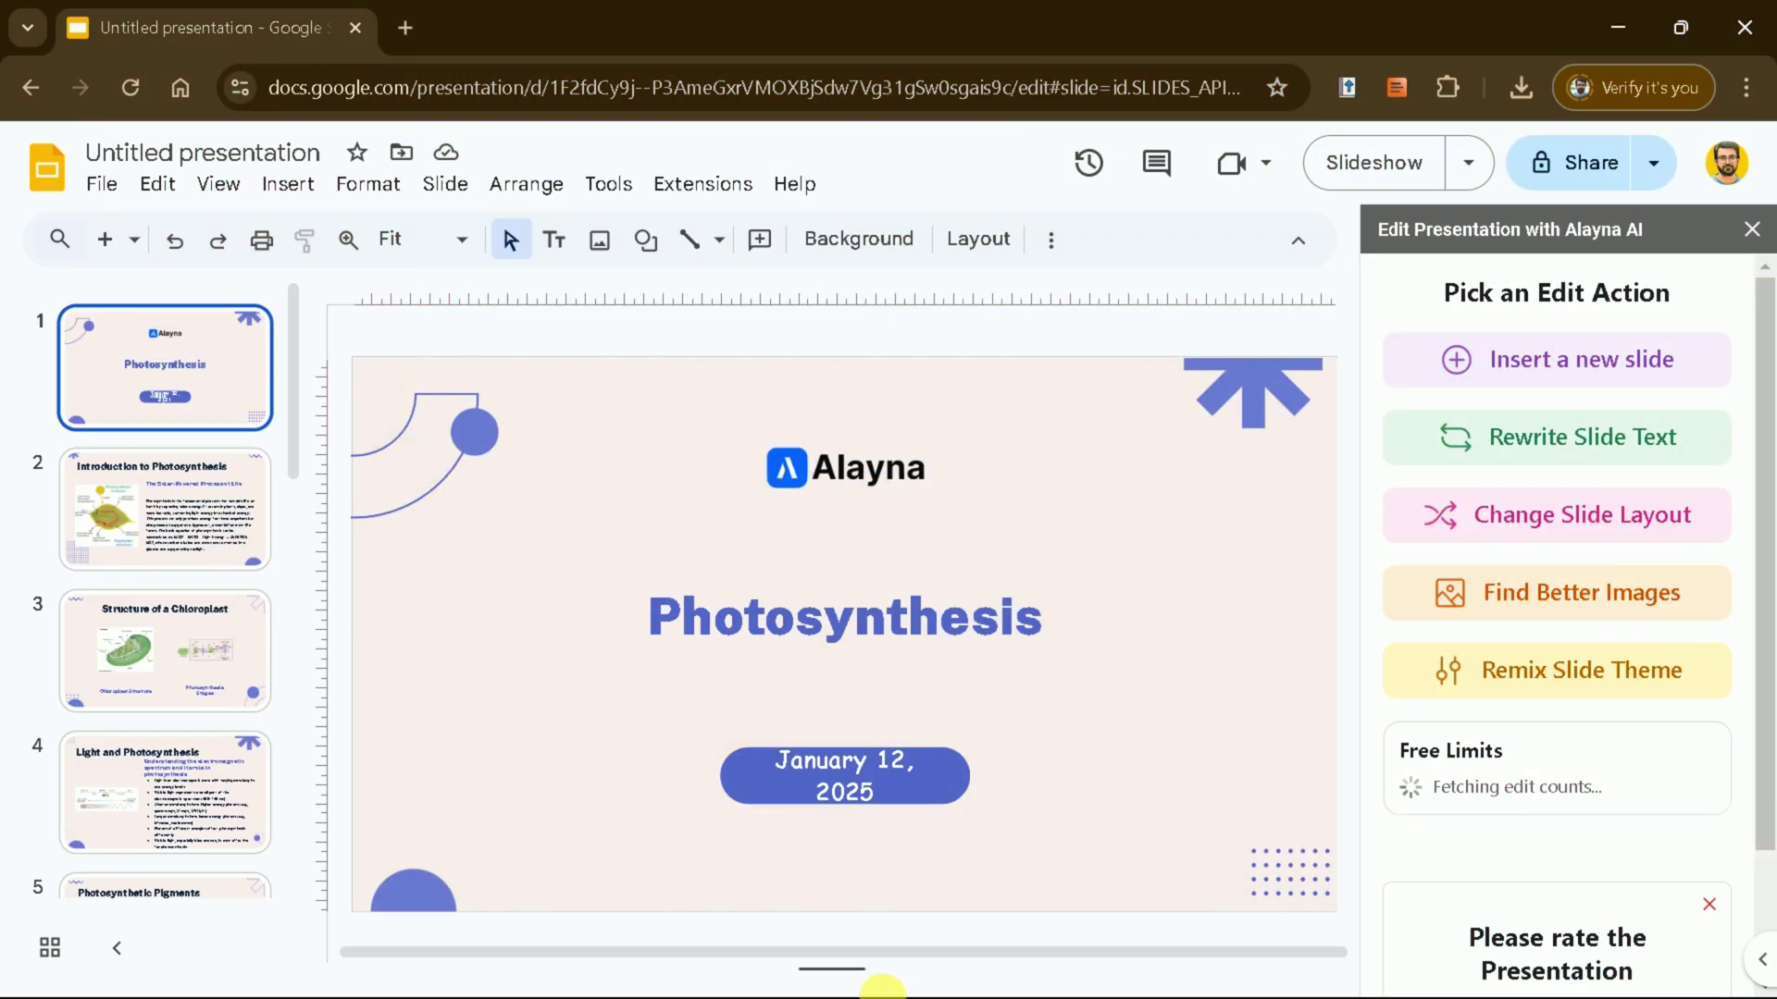
Step through the Photosynthesis deck from slide 2 to slide 10, Photosynthesis in Different Organisms
{"action": "left_click_drag", "start_coordinate": [873, 972], "coordinate": [860, 844]}
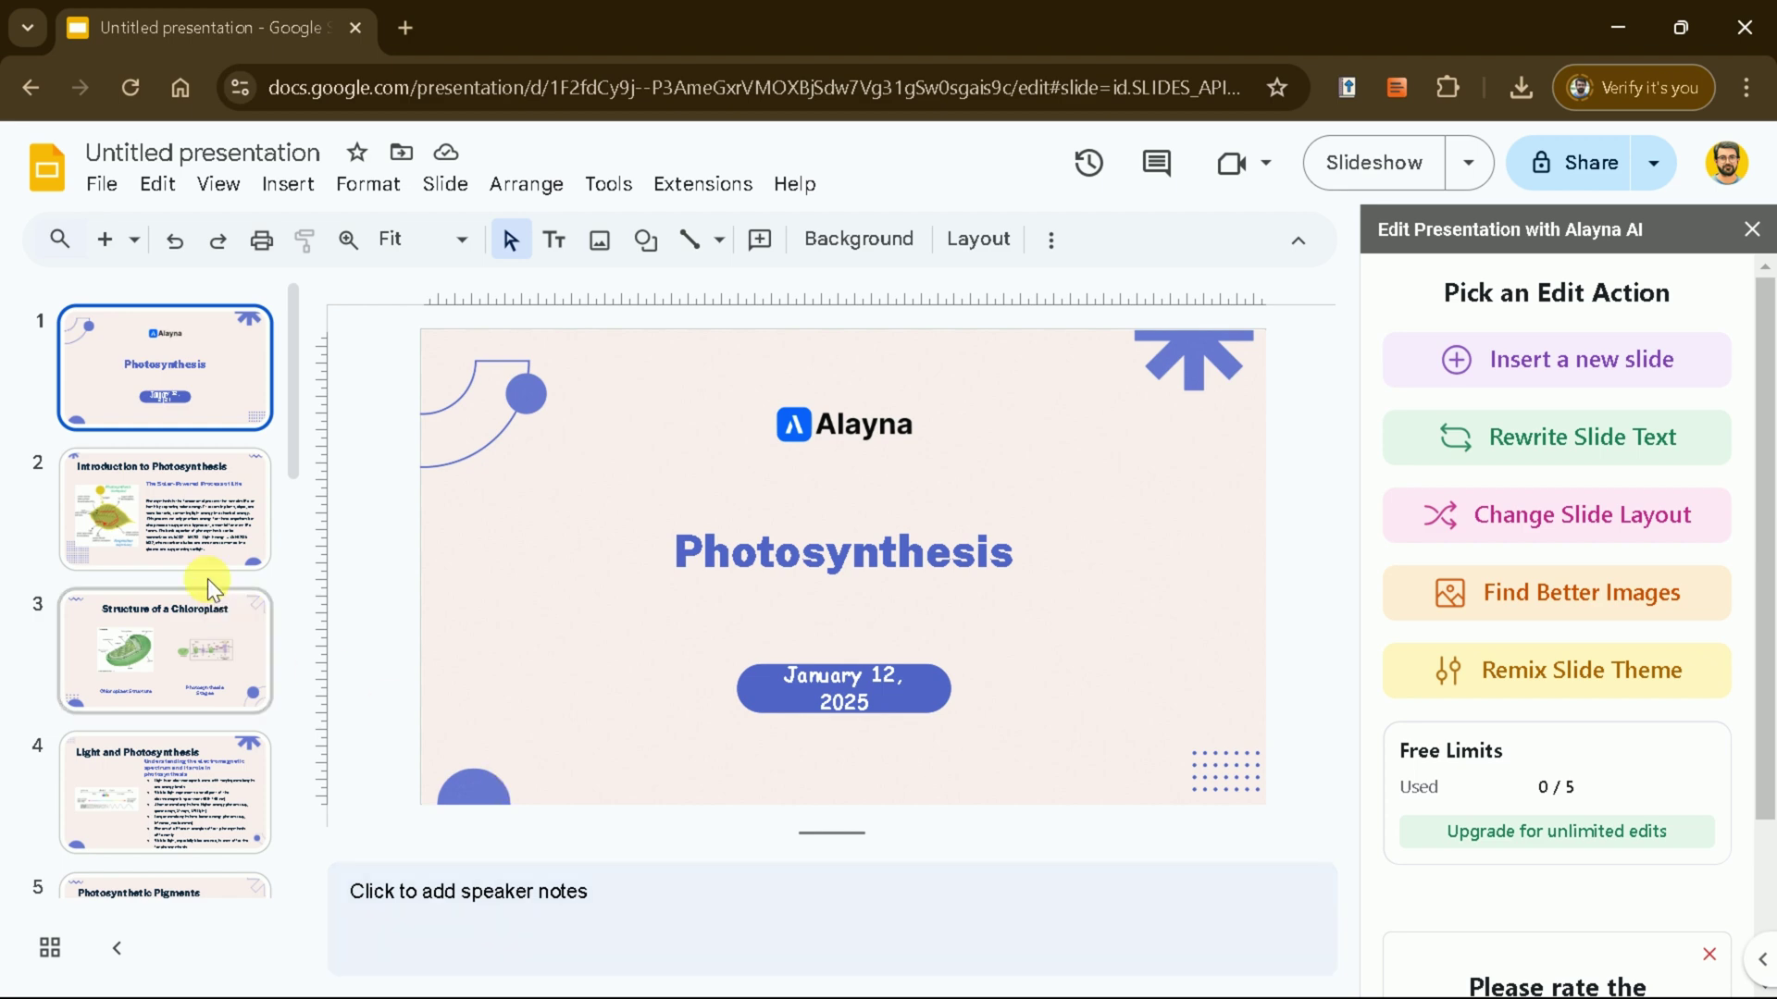
{"action": "left_click", "coordinate": [176, 516]}
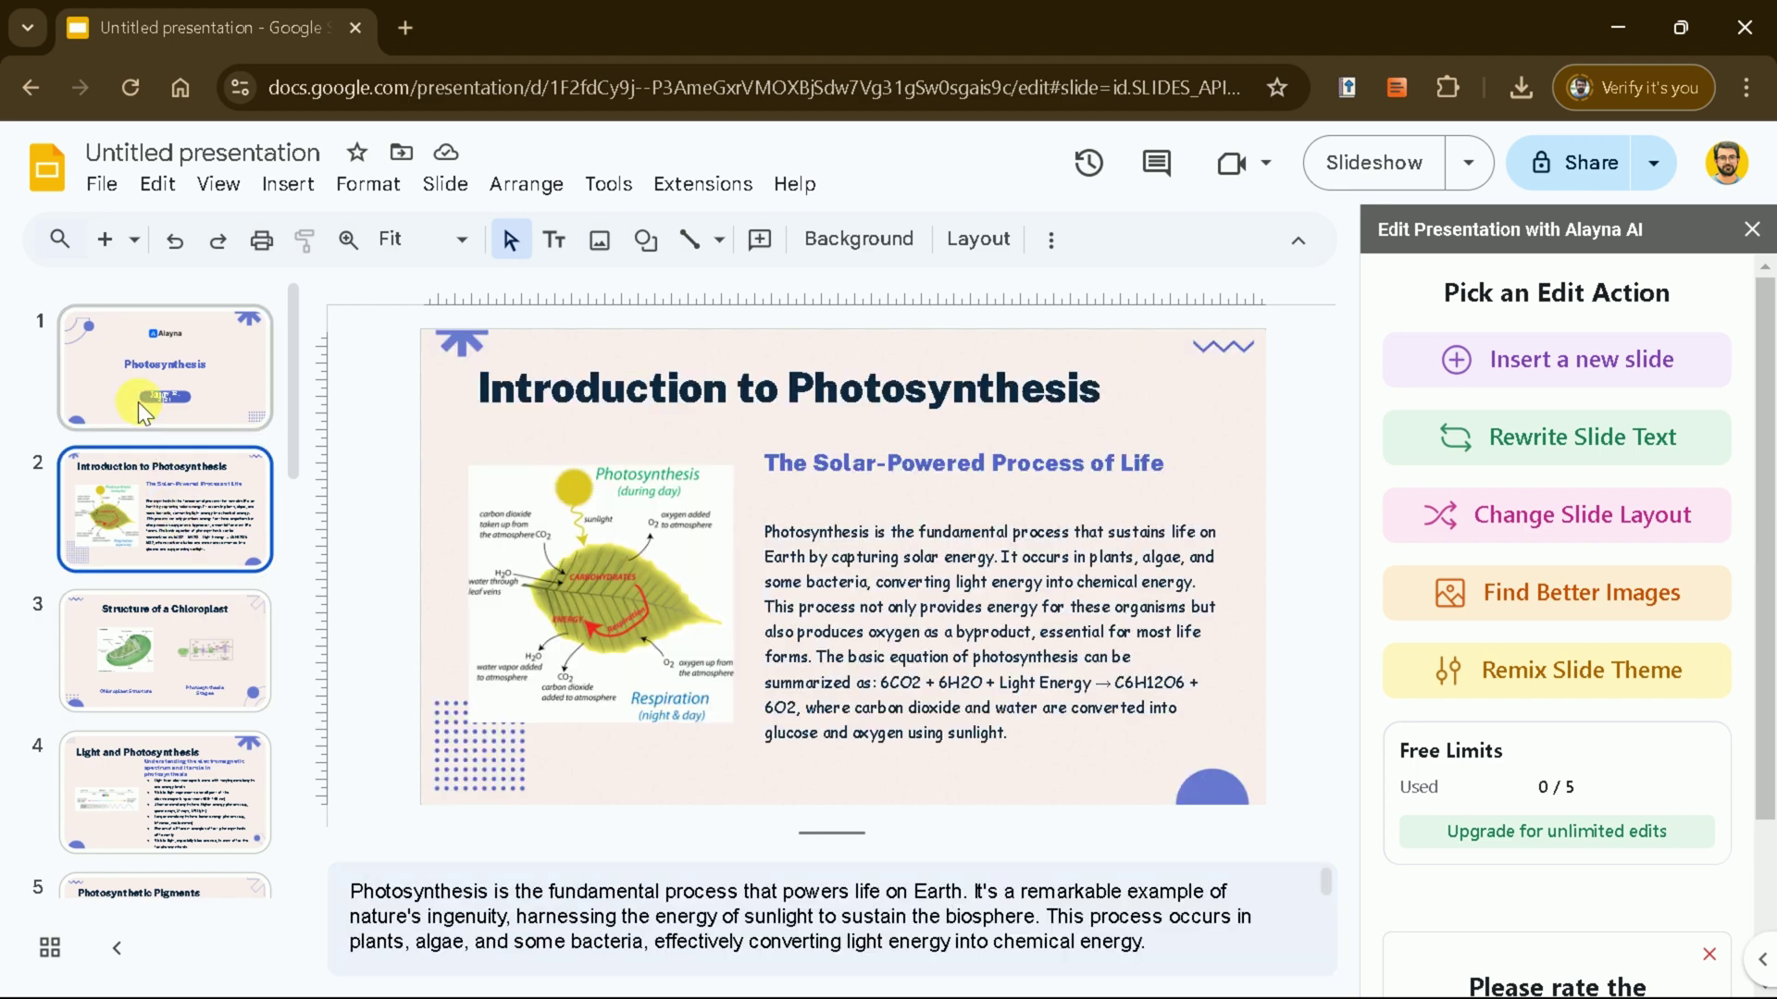
{"action": "left_click_drag", "start_coordinate": [896, 849], "coordinate": [880, 952]}
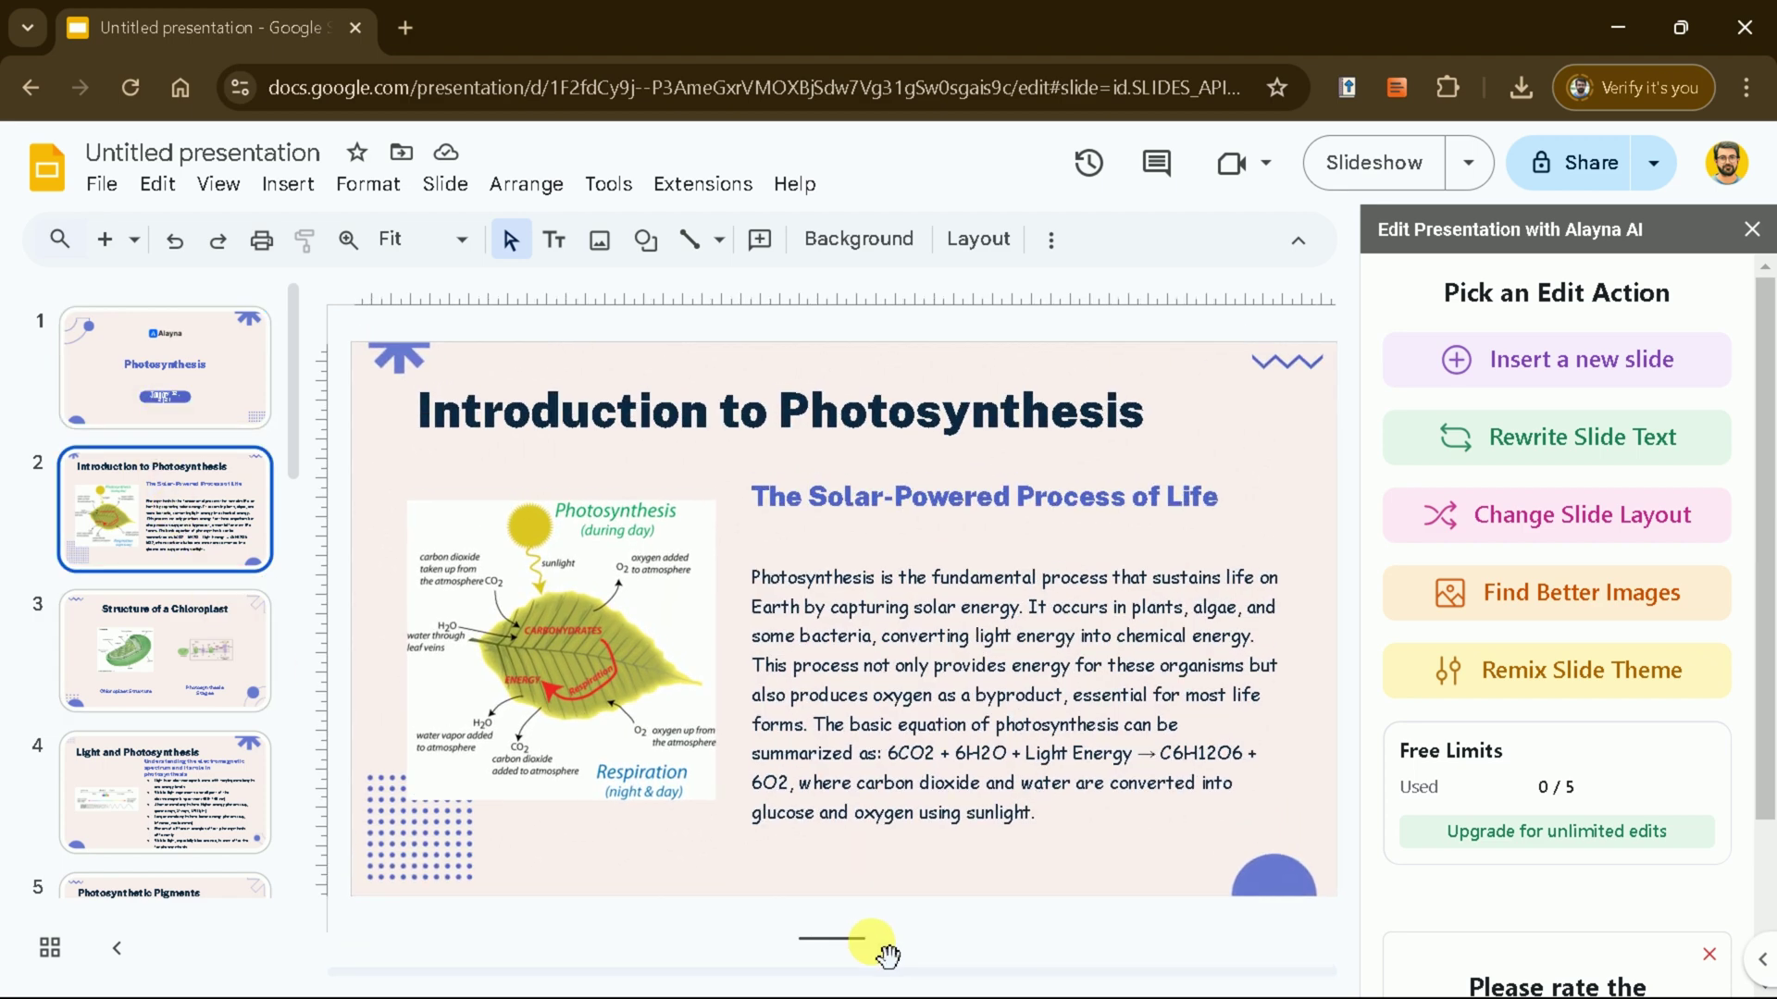
{"action": "left_click", "coordinate": [213, 625]}
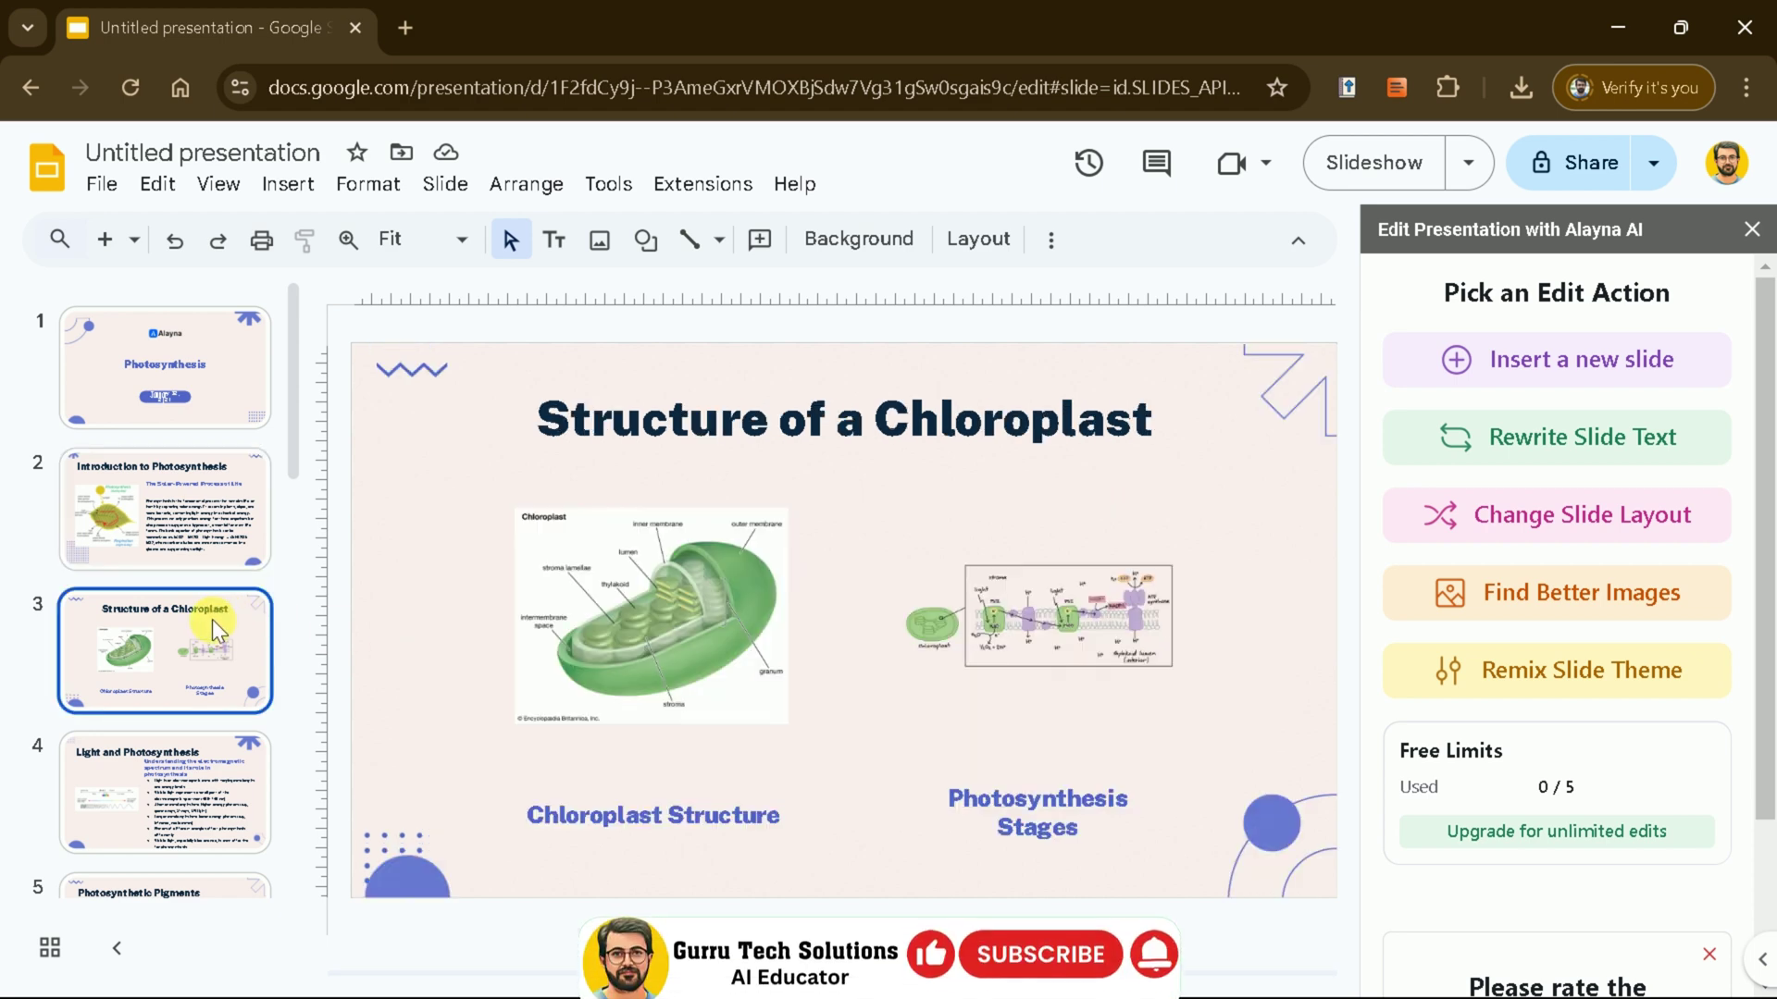
{"action": "key", "text": "Down"}
{"action": "key", "text": "Down"}
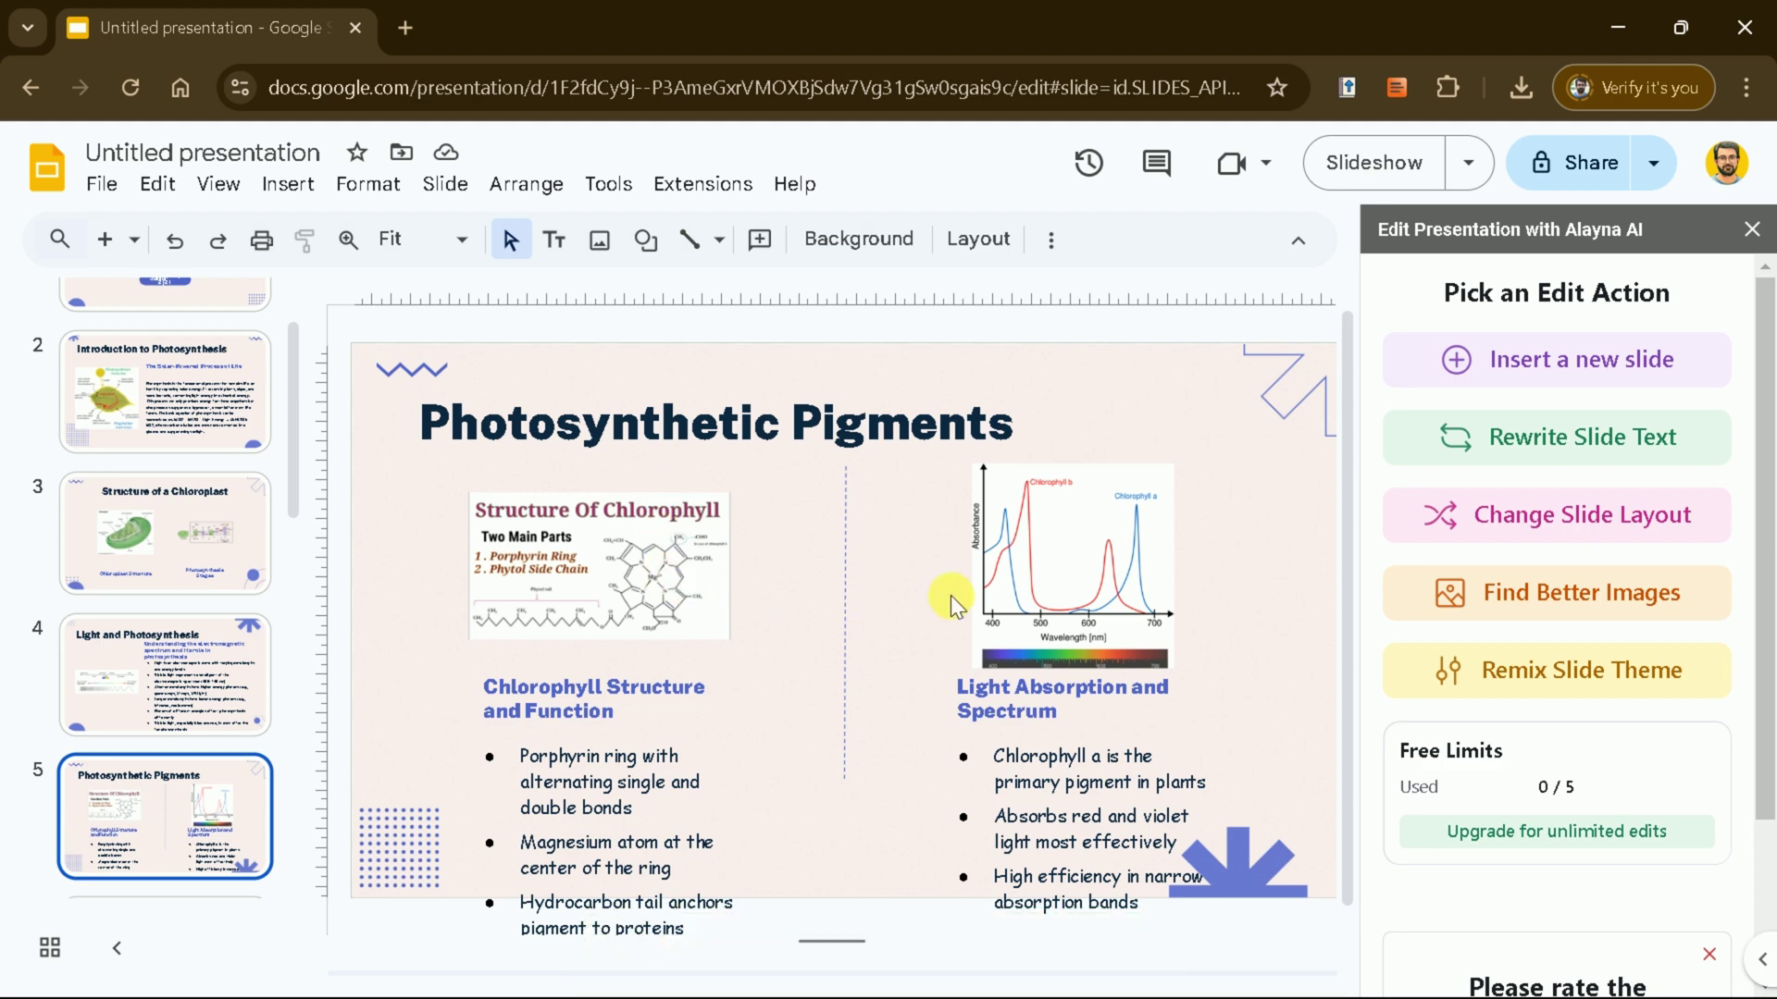
{"action": "key", "text": "Down"}
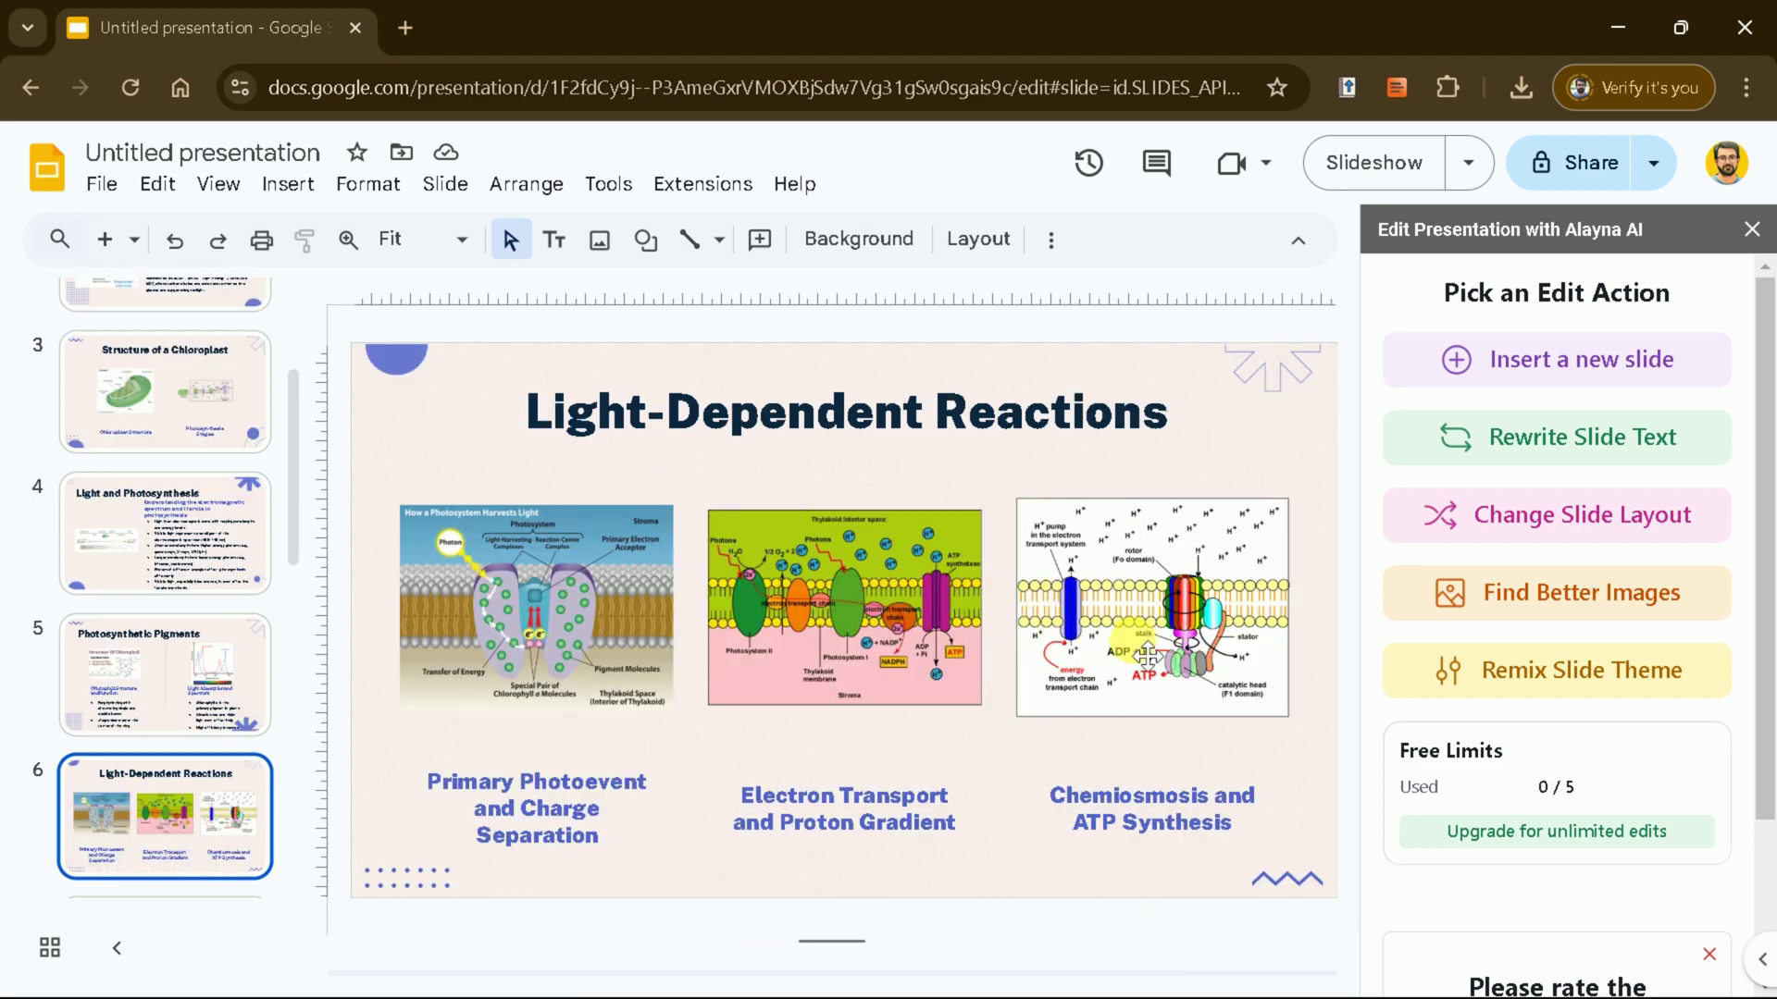
{"action": "key", "text": "Down"}
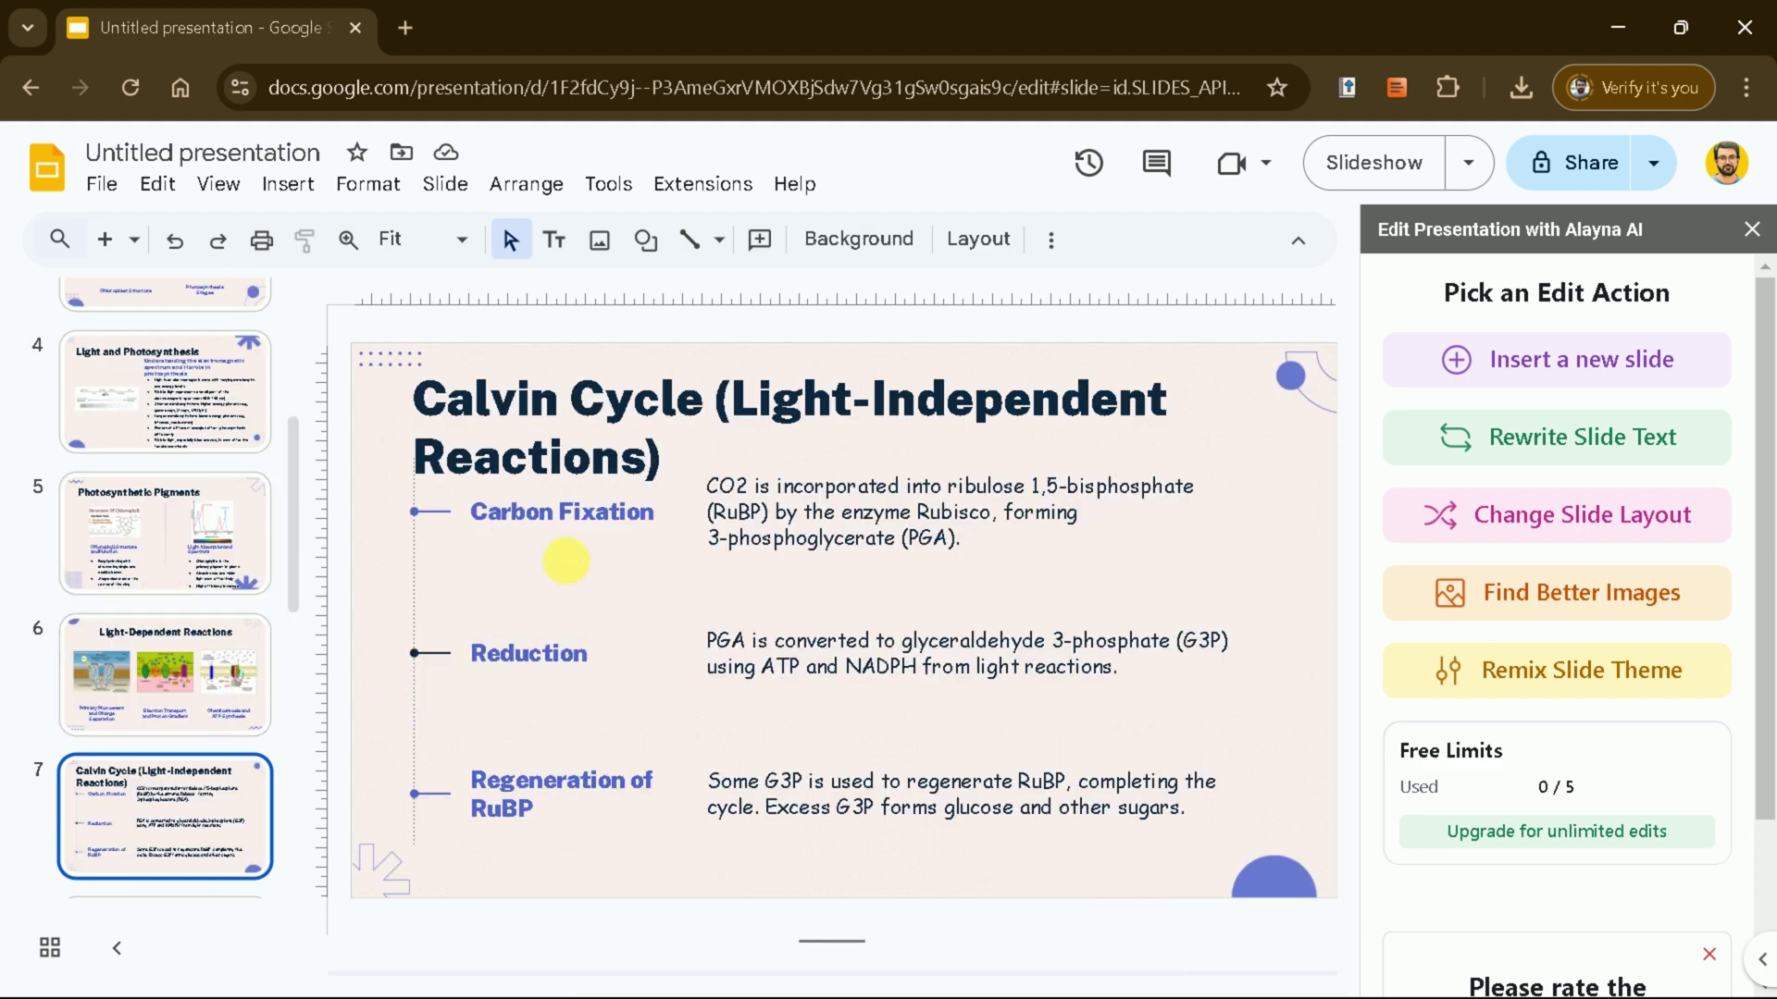
{"action": "key", "text": "Down"}
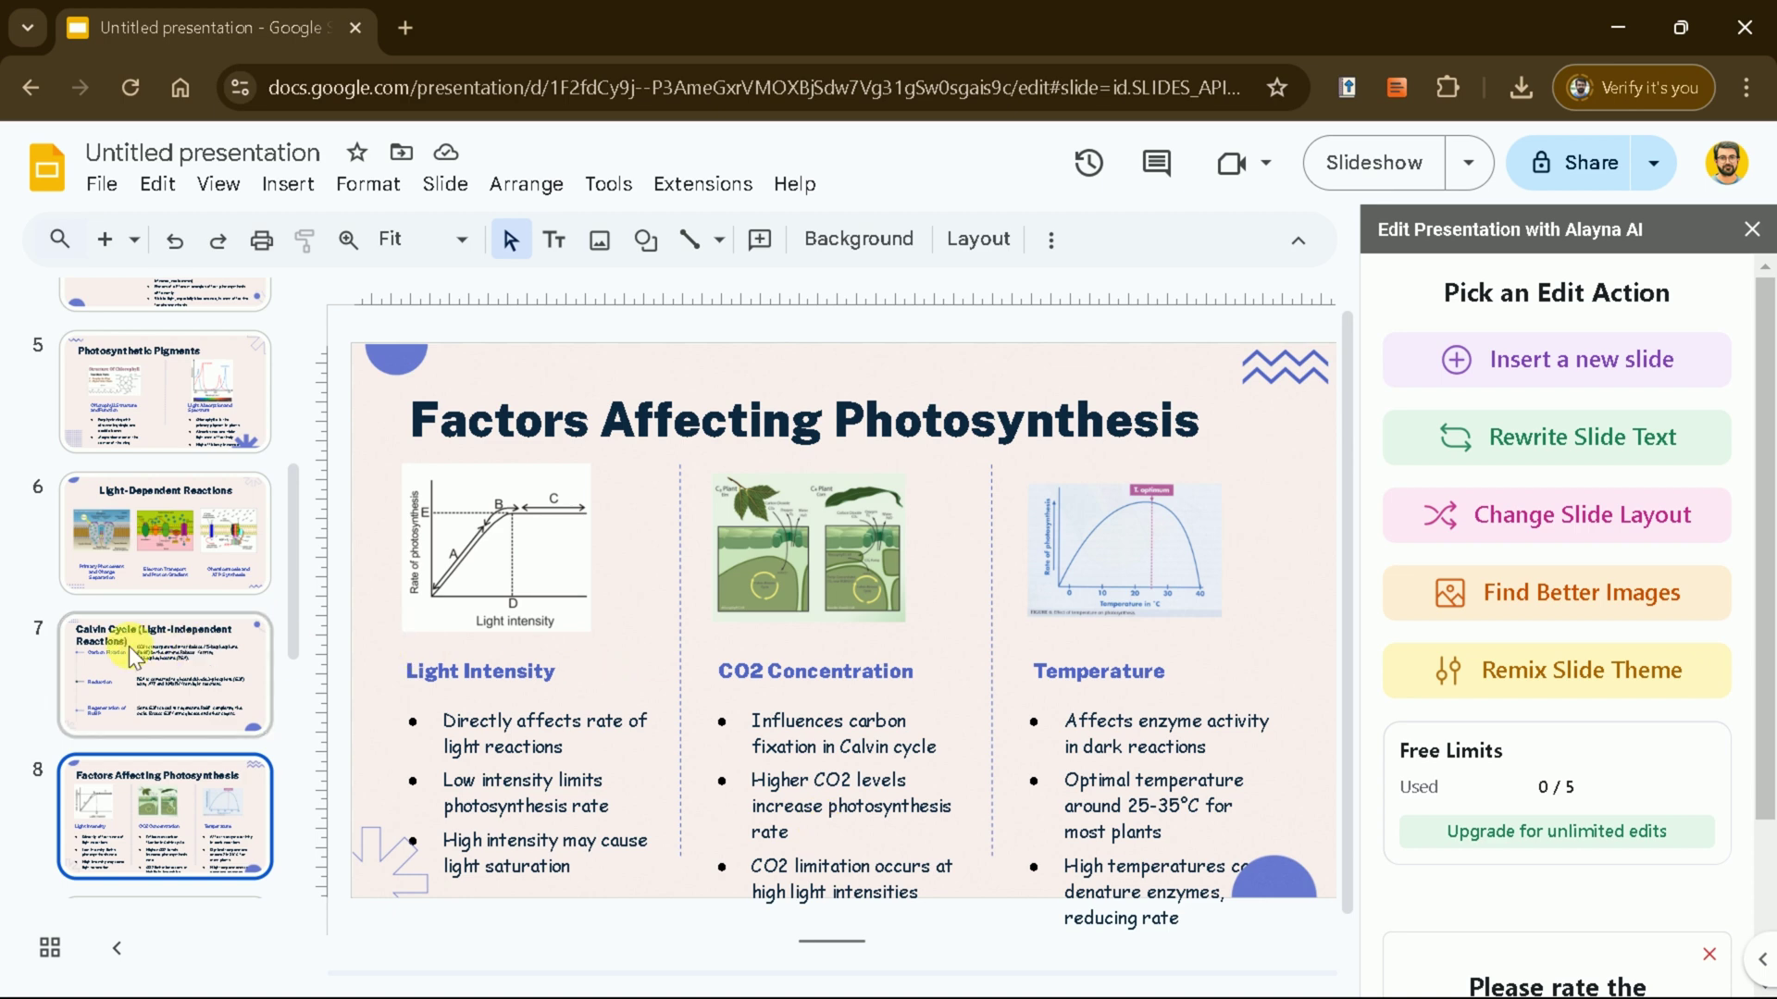
{"action": "key", "text": "Down"}
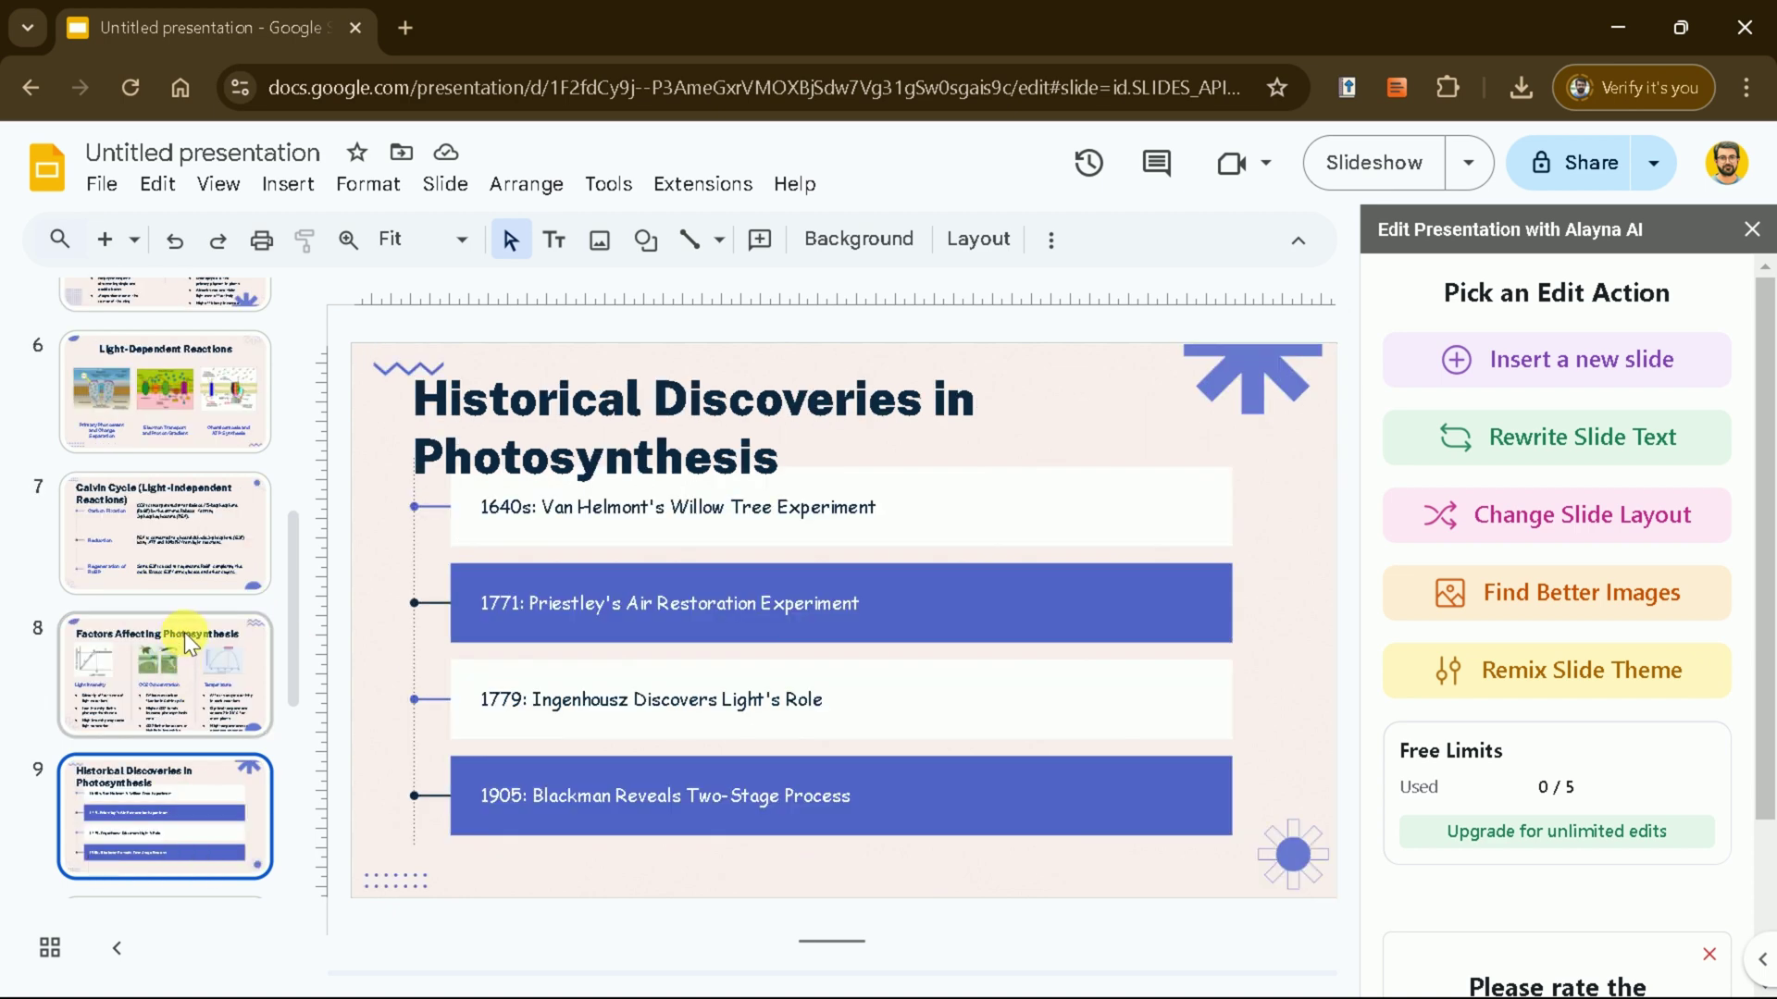
{"action": "key", "text": "Down"}
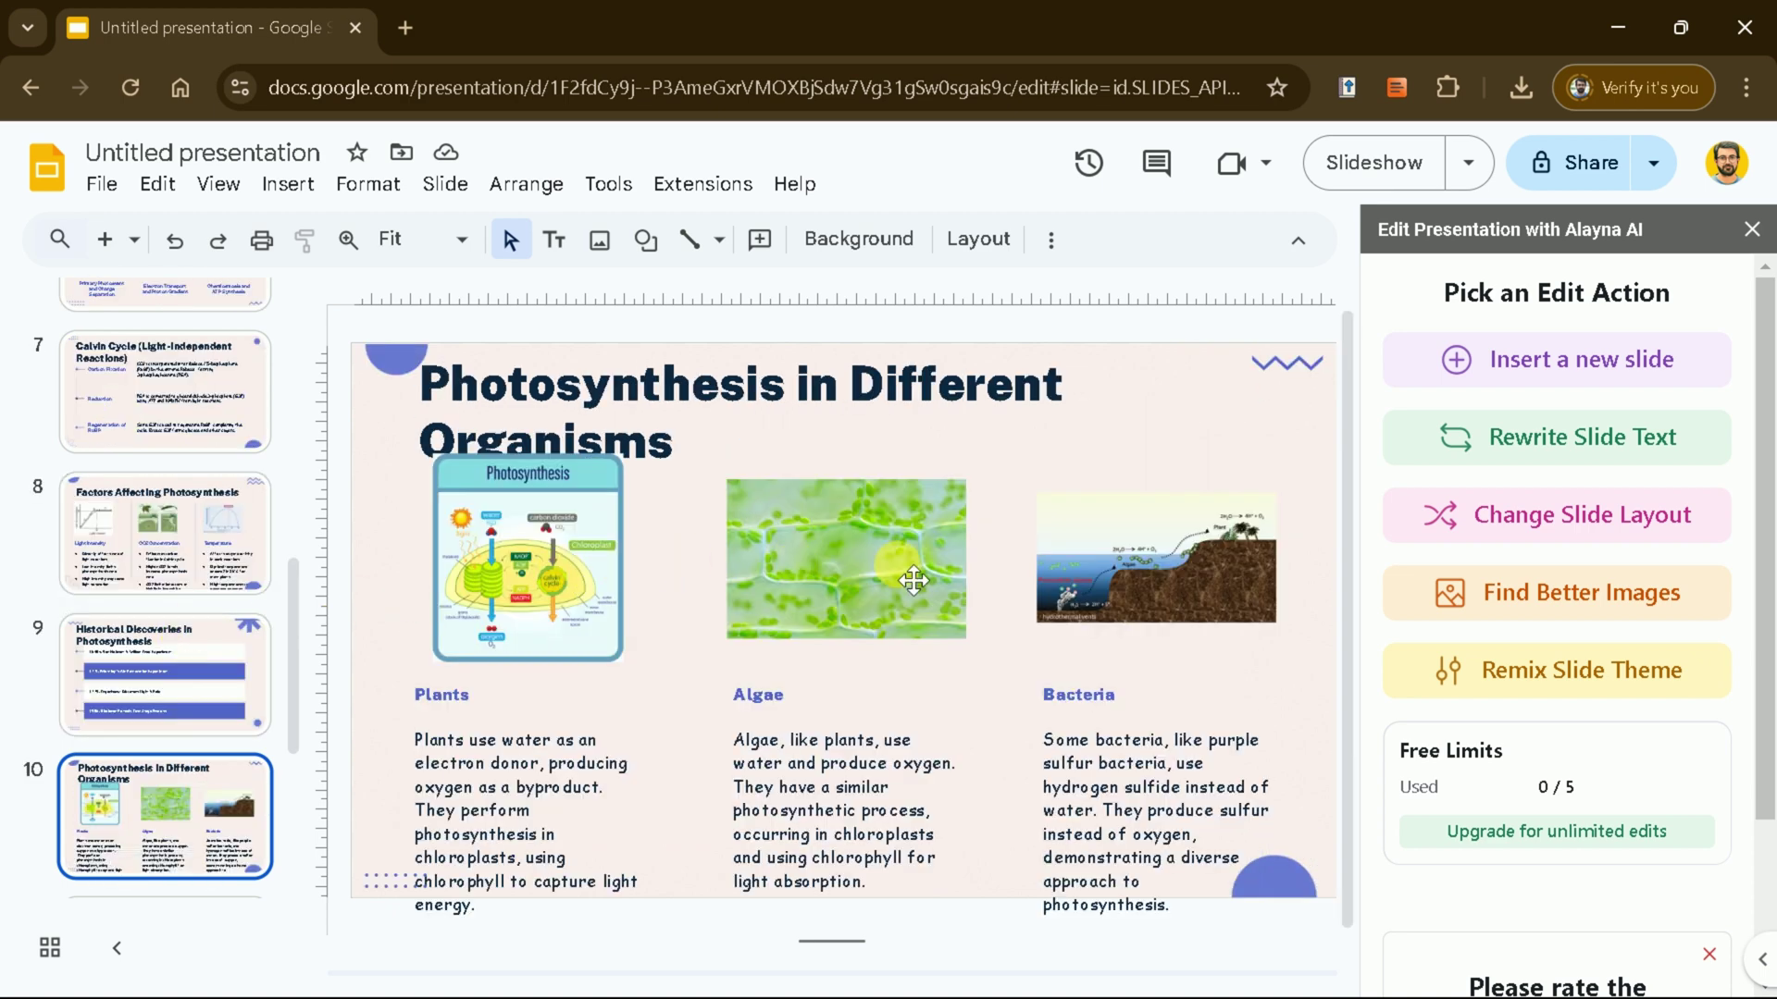